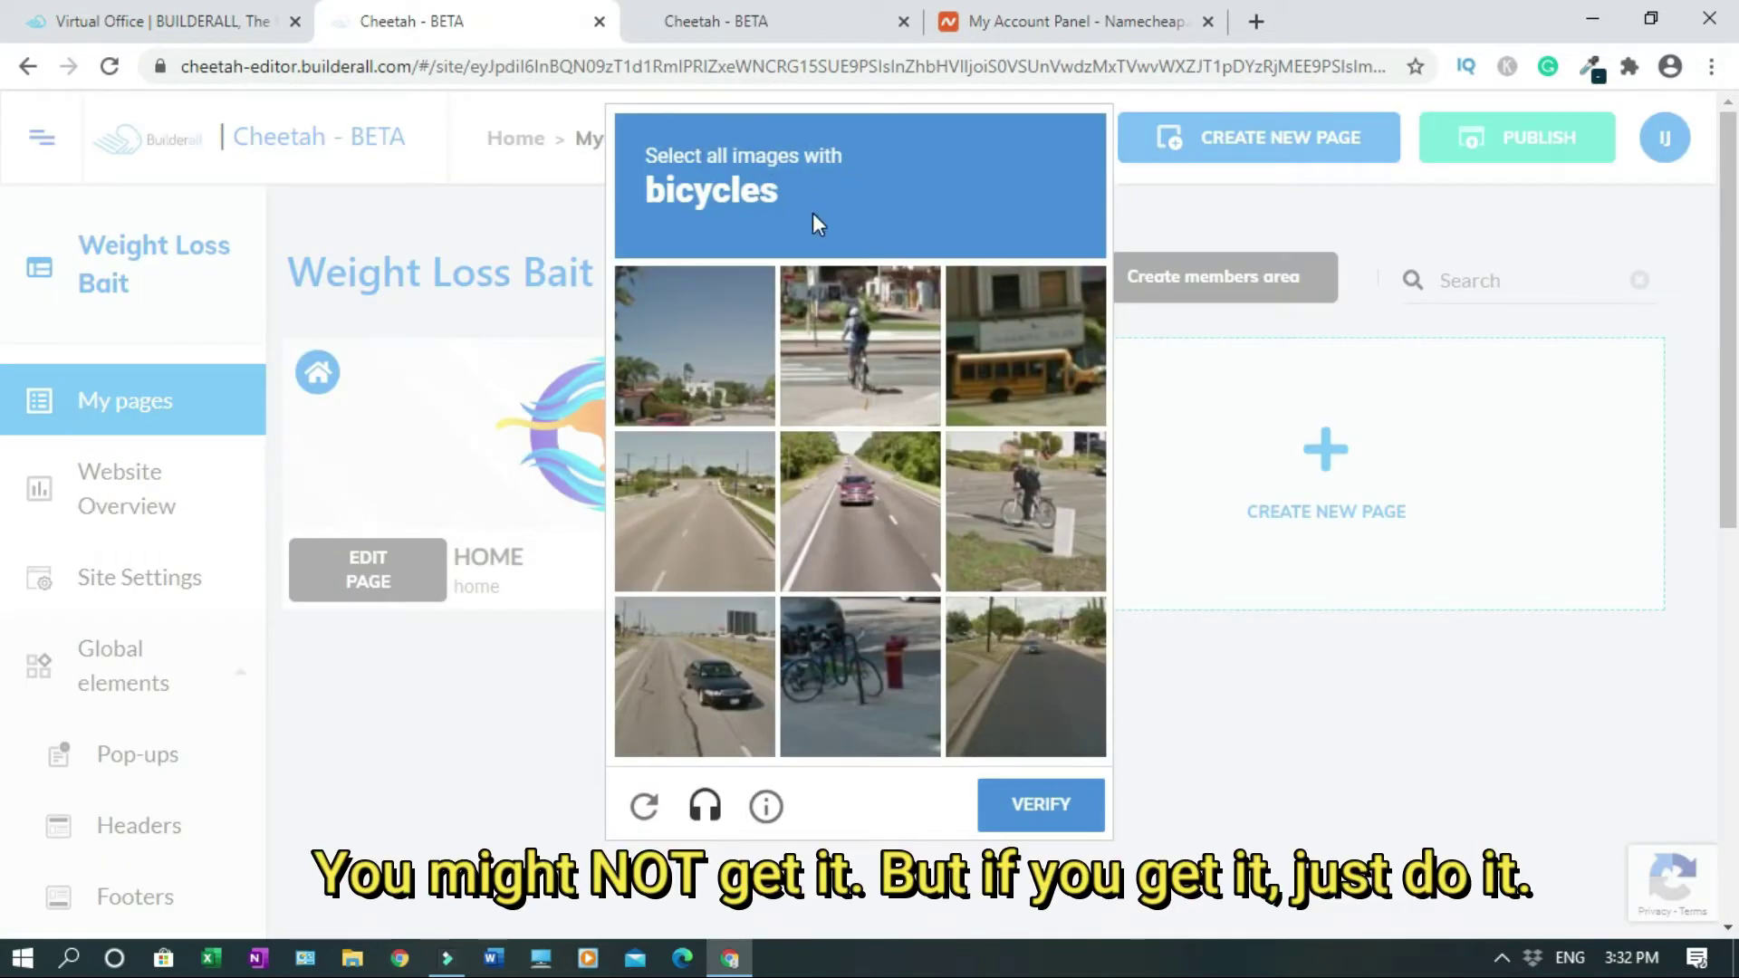
Complete the image verification by selecting every bicycle picture to publish the Weight Loss Bait site
left_click(844, 395)
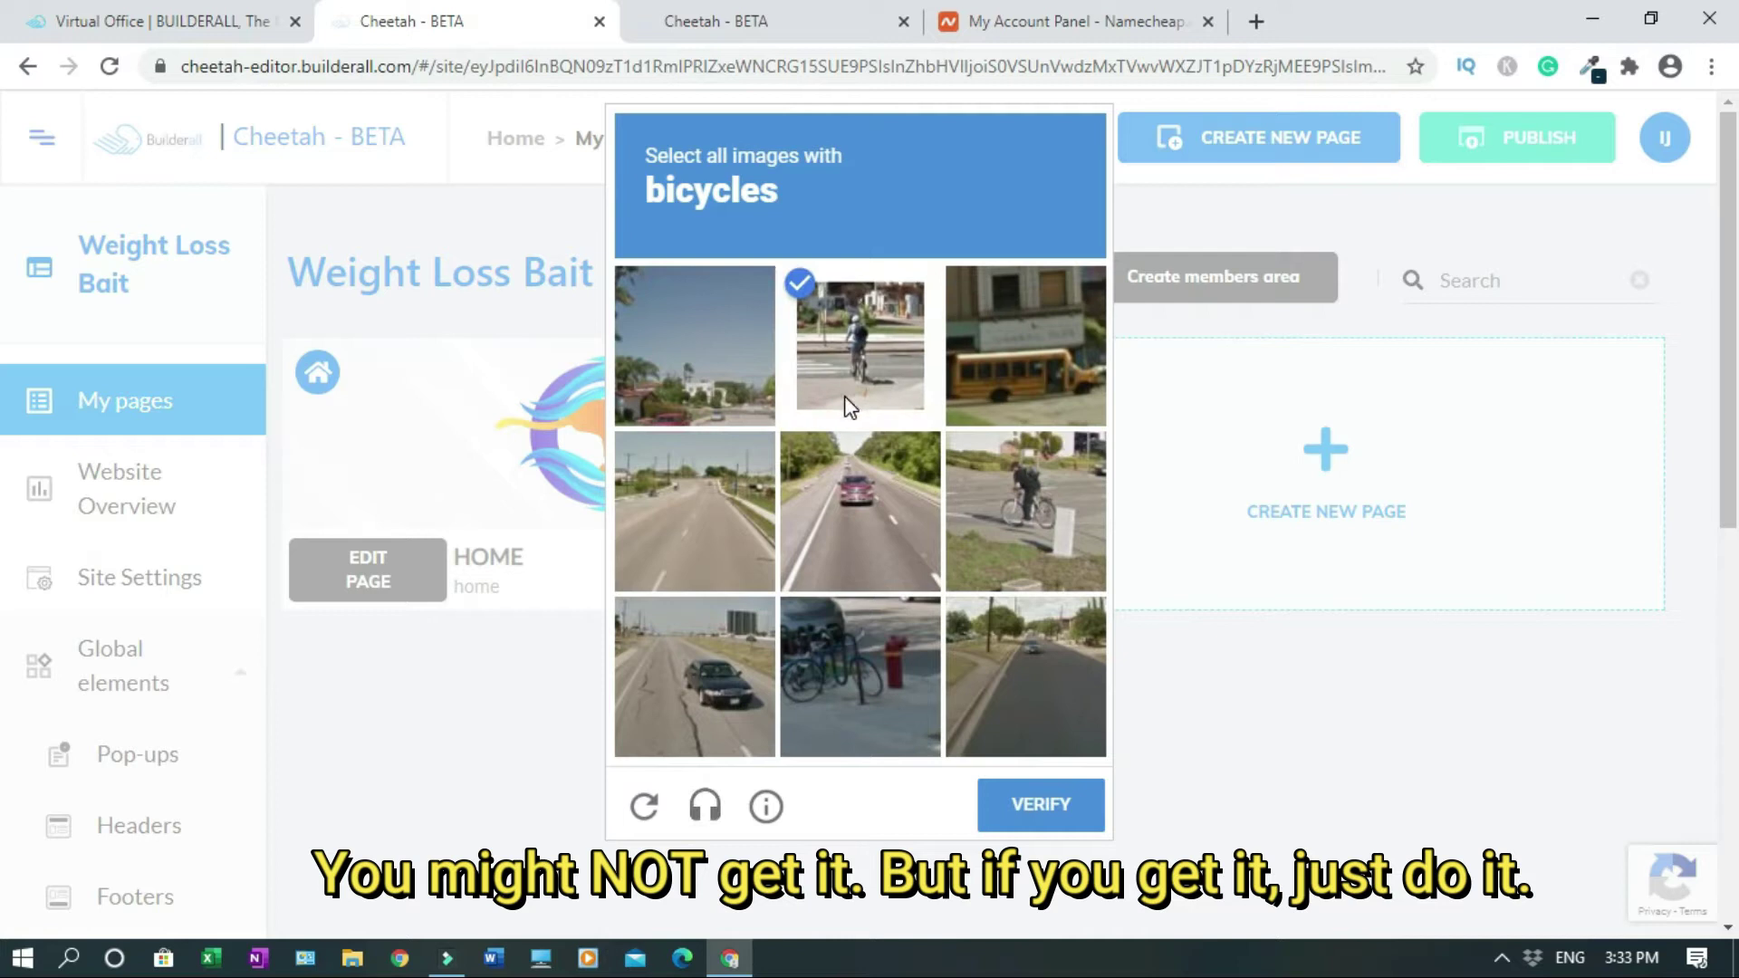
left_click(1007, 515)
left_click(855, 670)
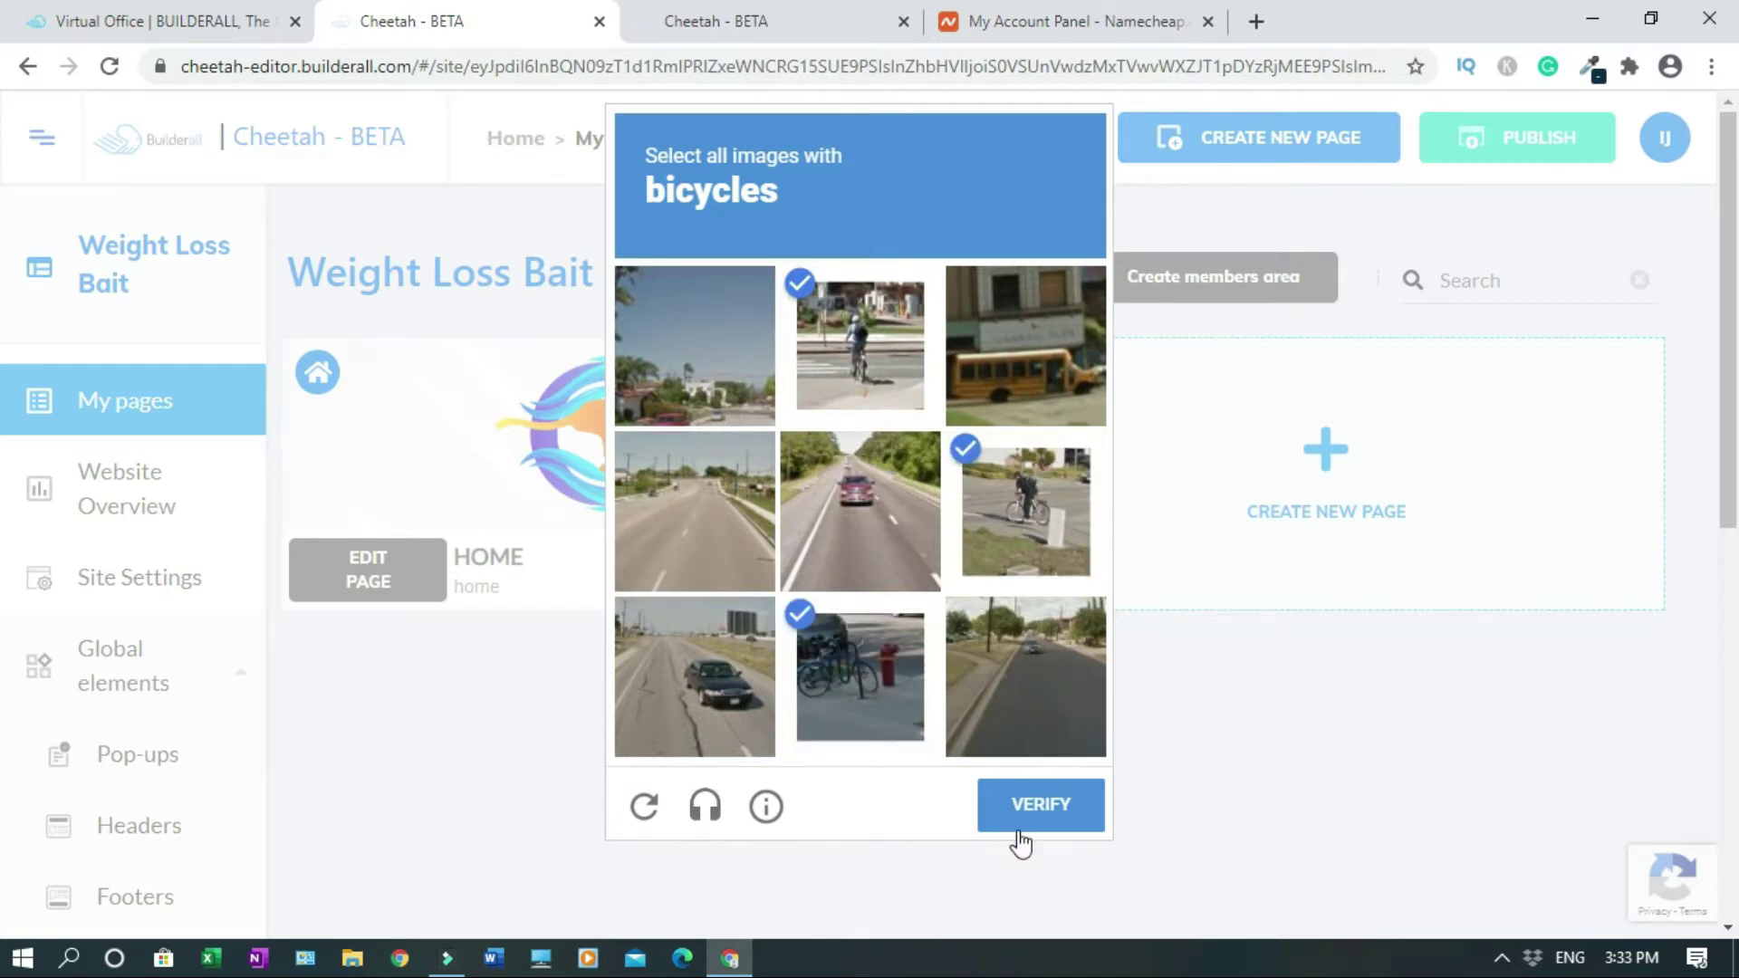
left_click(1036, 812)
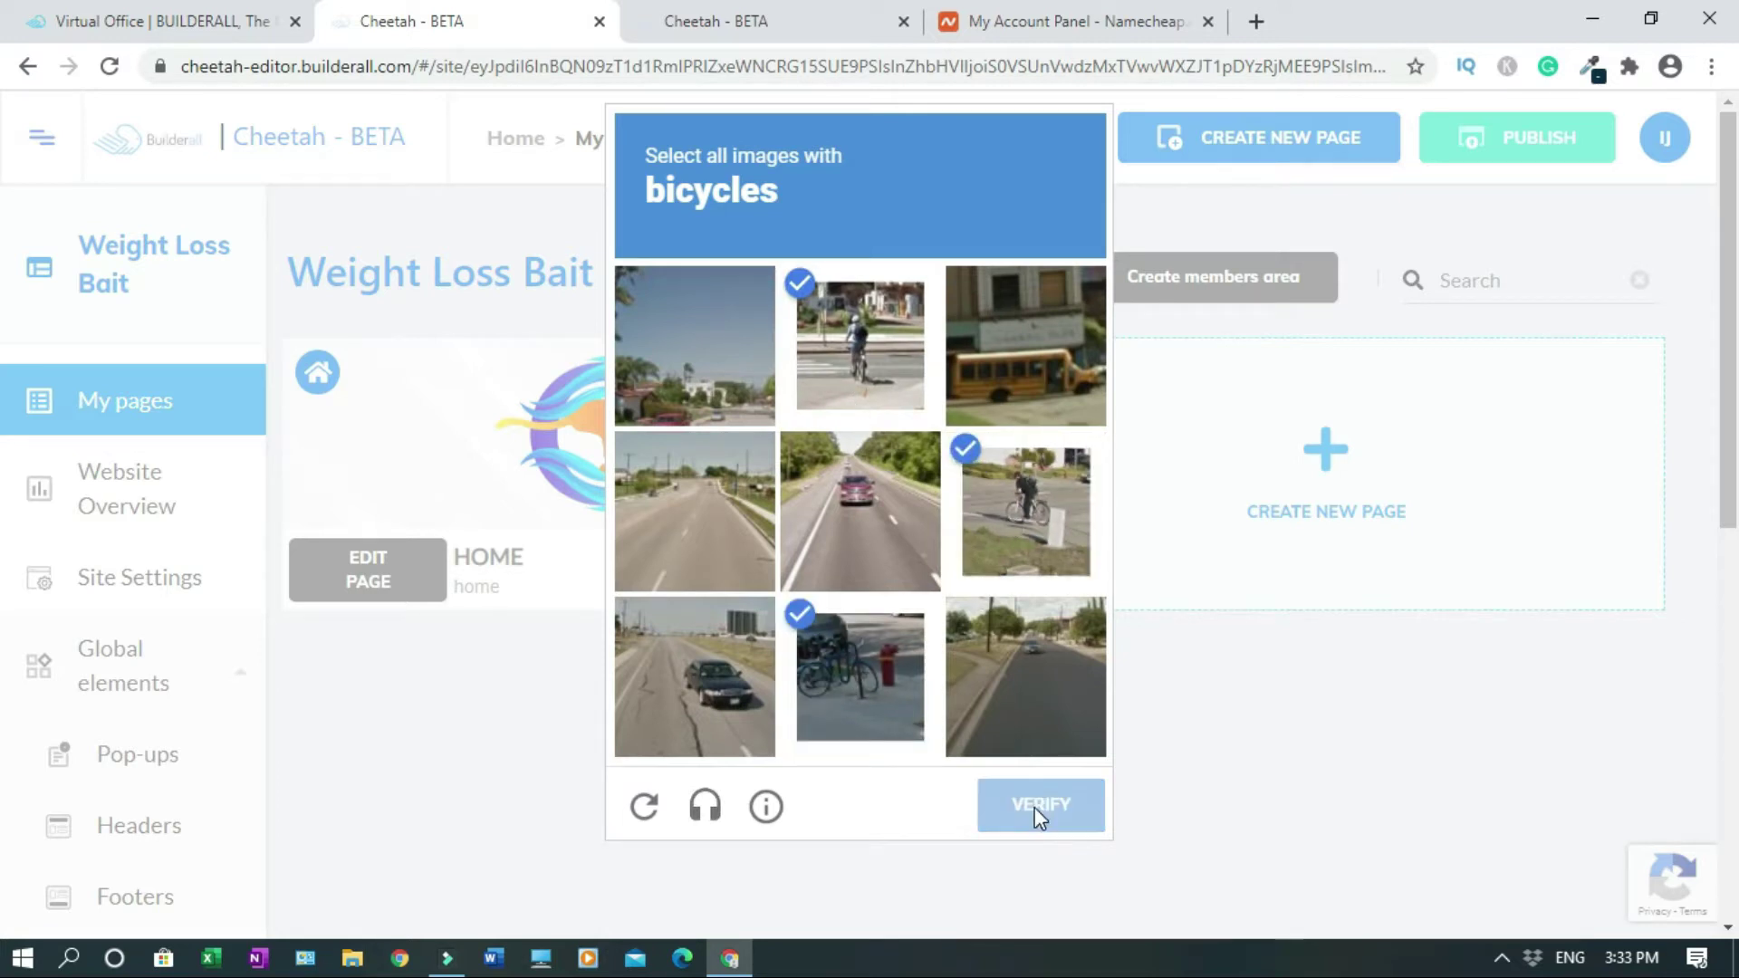
left_click(986, 579)
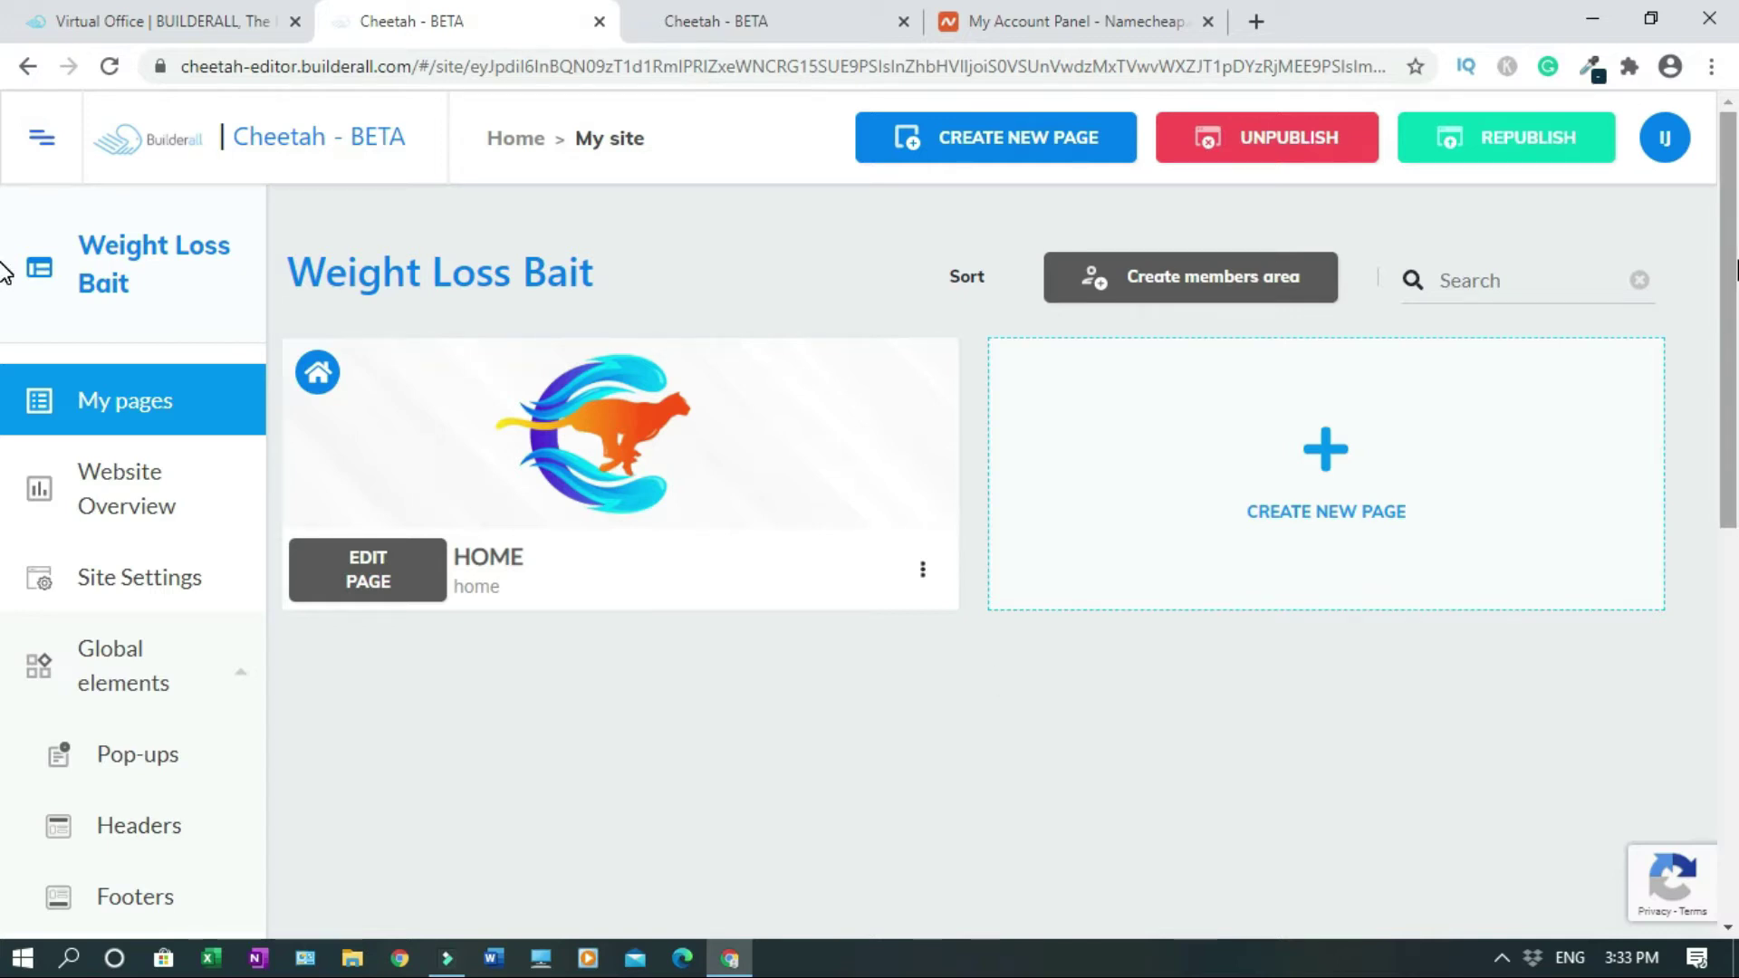
Connect the domain weightlossbait.com to the Weight Loss Bait site and confirm the connection
left_click_drag(1736, 270, 1735, 607)
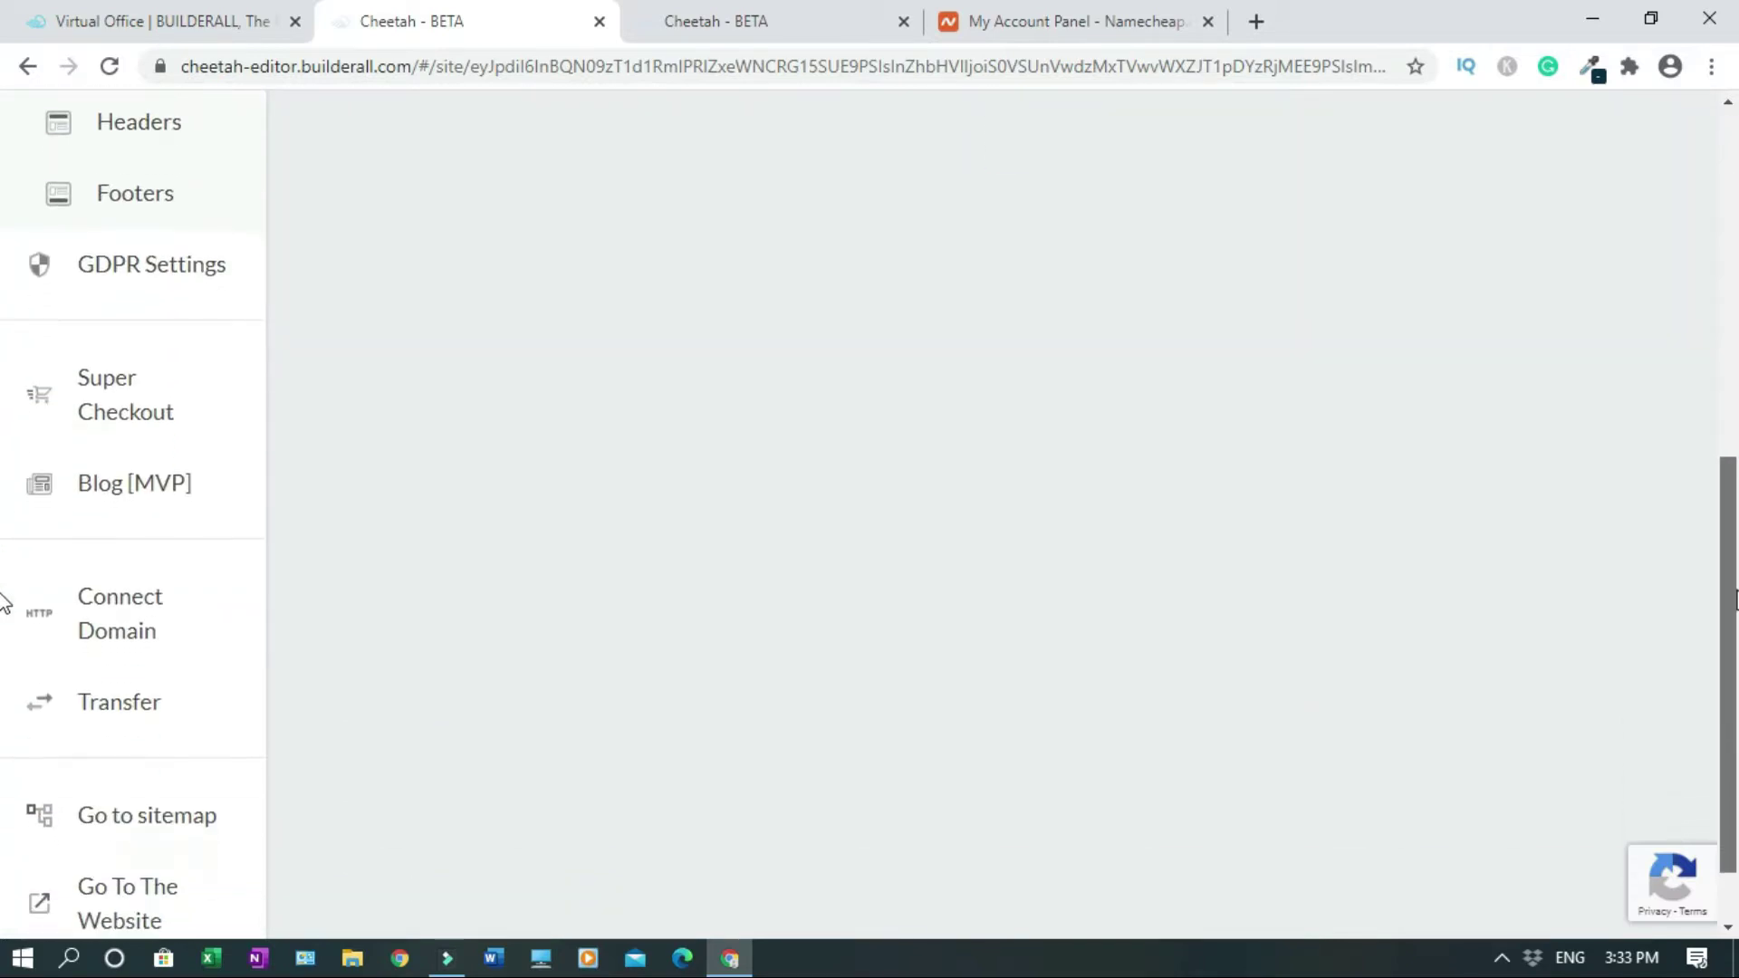
left_click(120, 605)
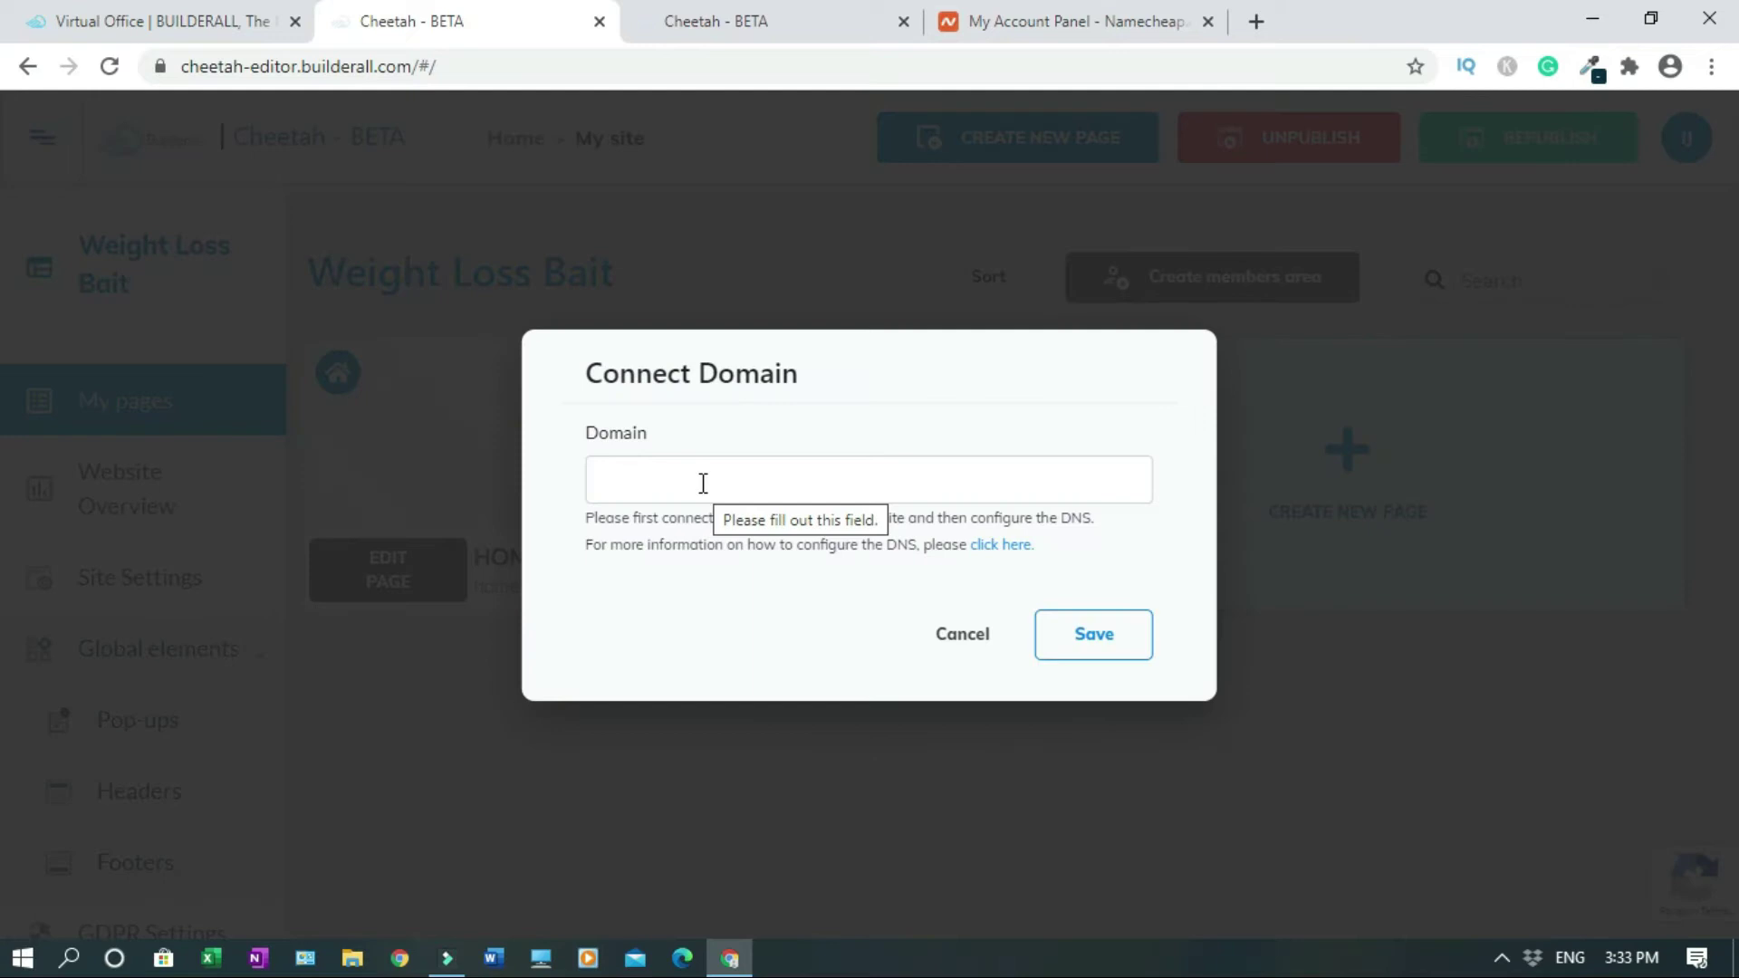
left_click(703, 483)
type("weightl")
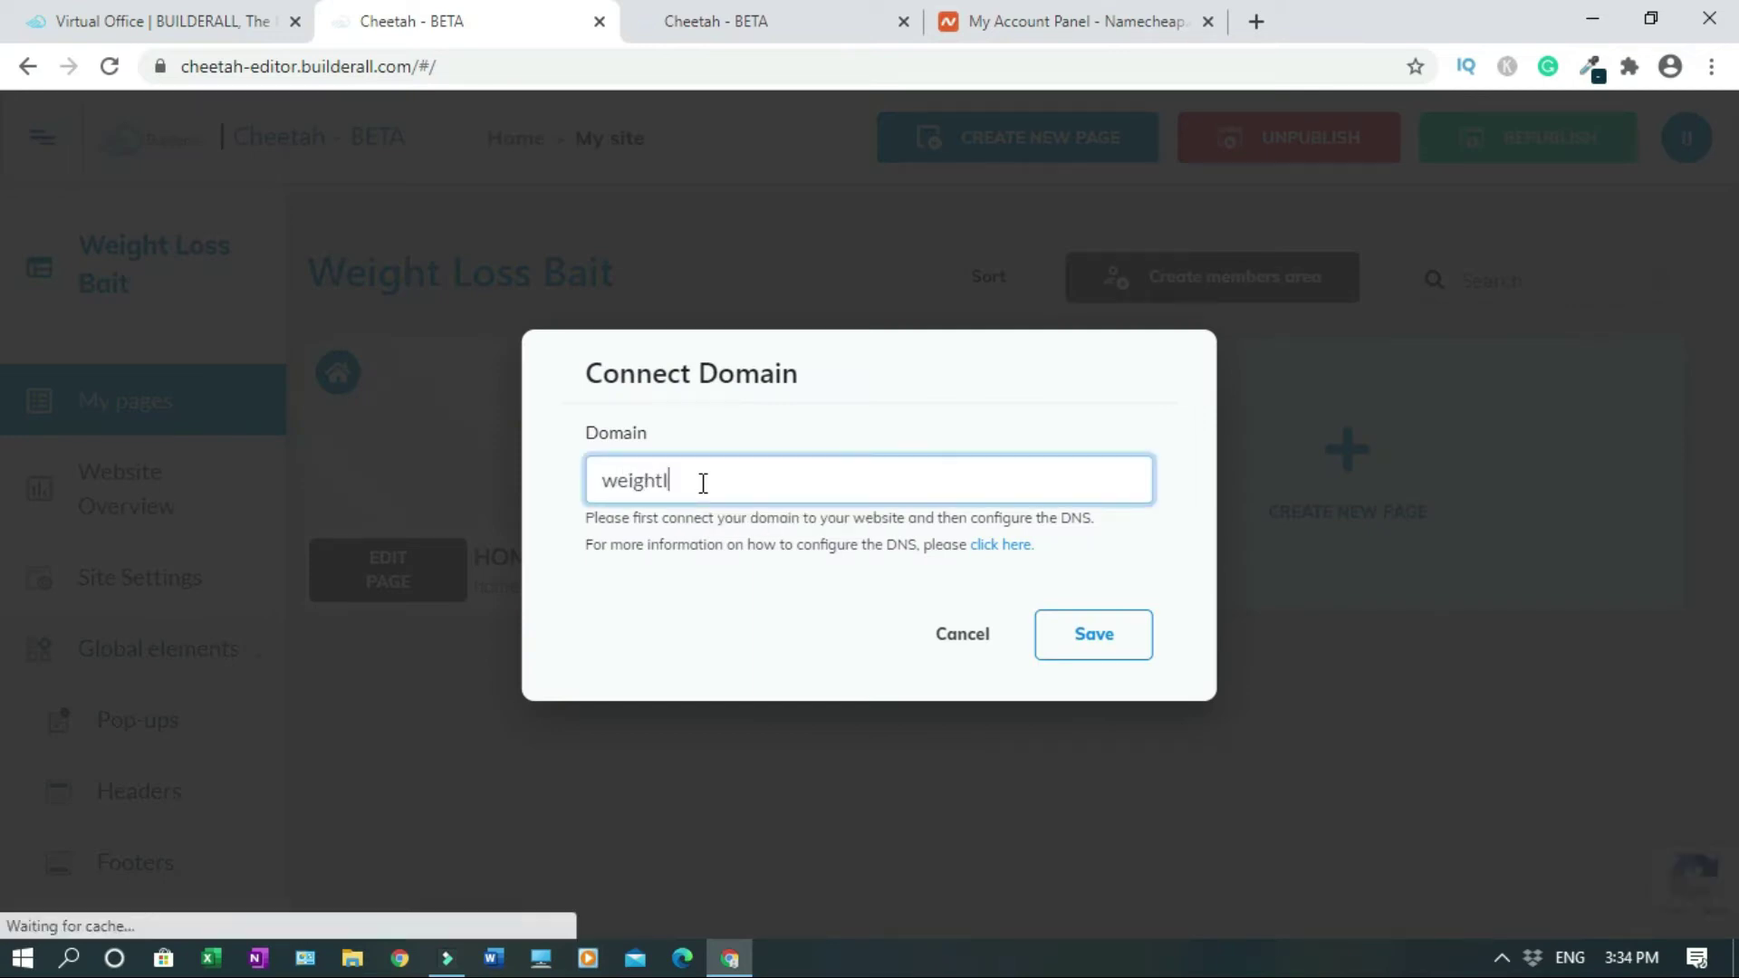
type("ossbait.com")
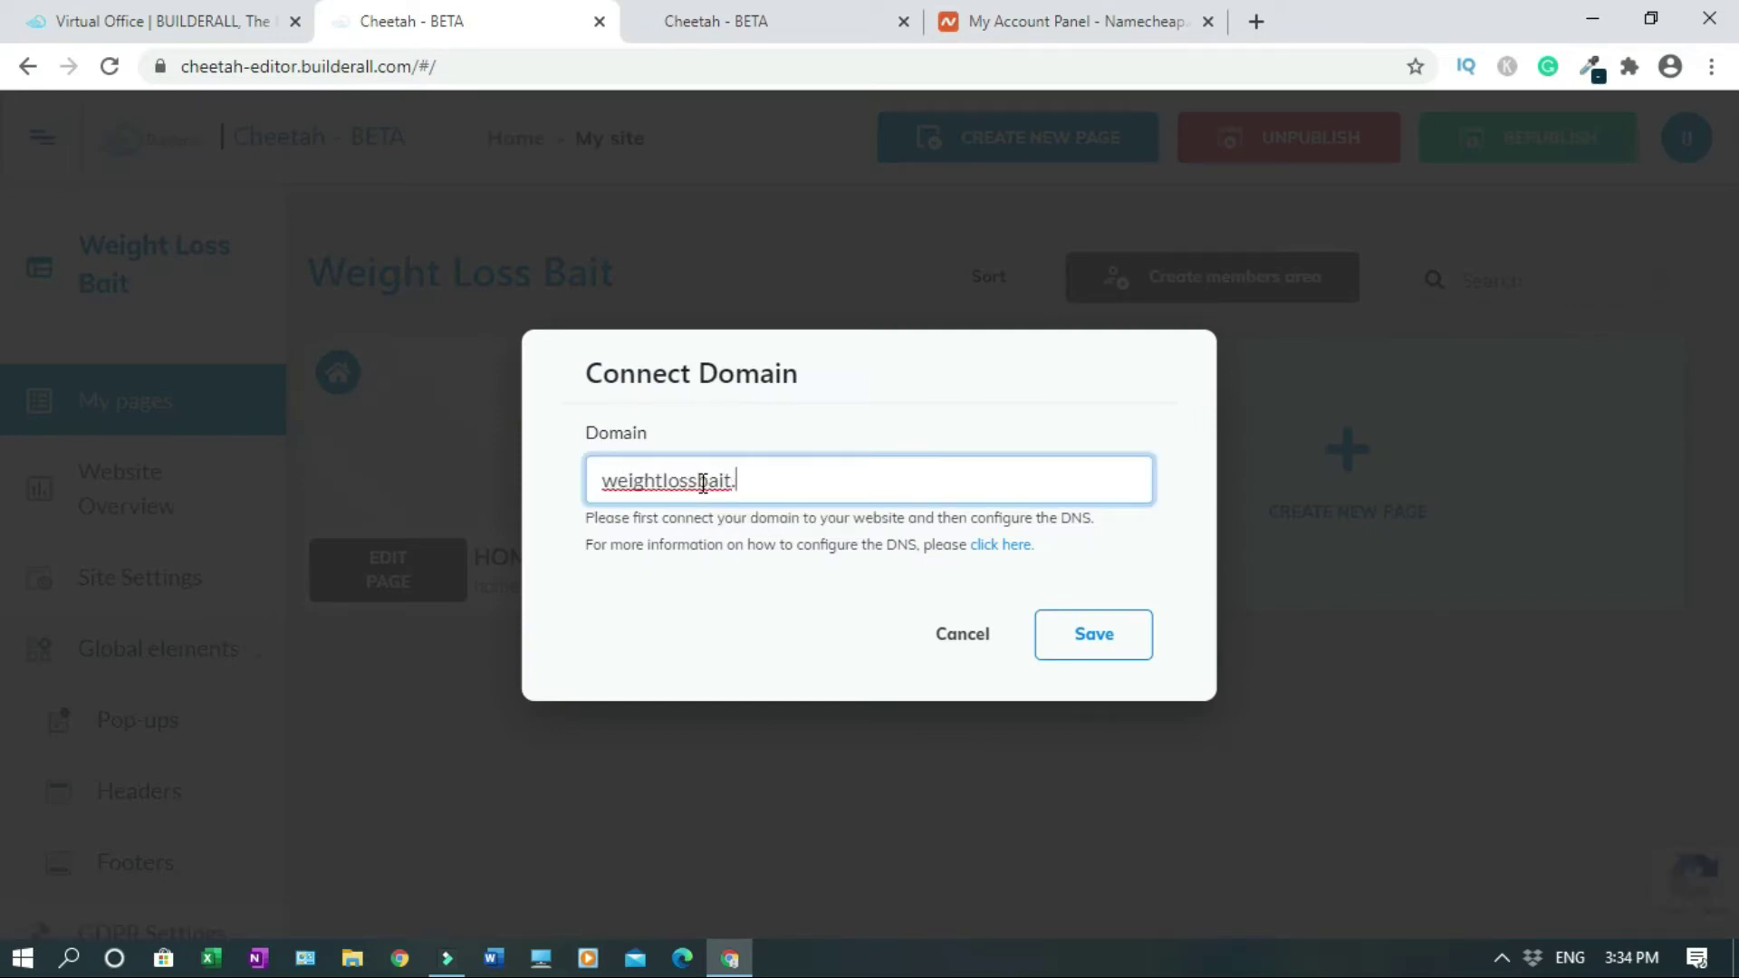
left_click(1105, 639)
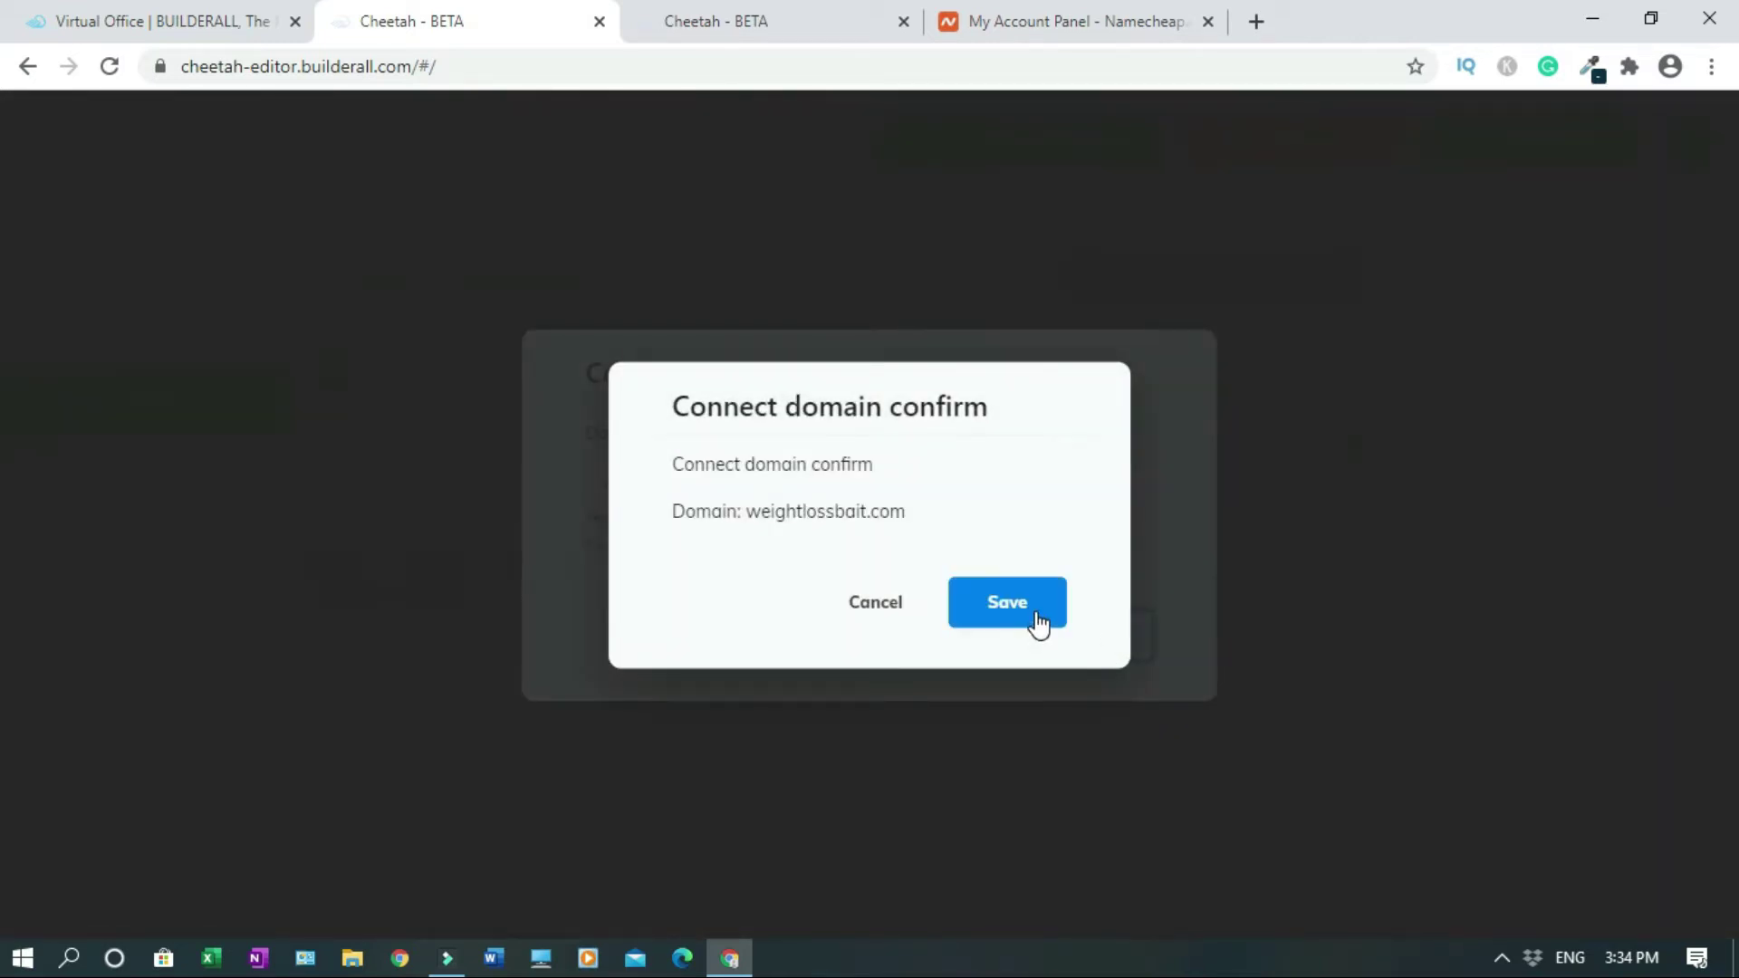
left_click(1038, 623)
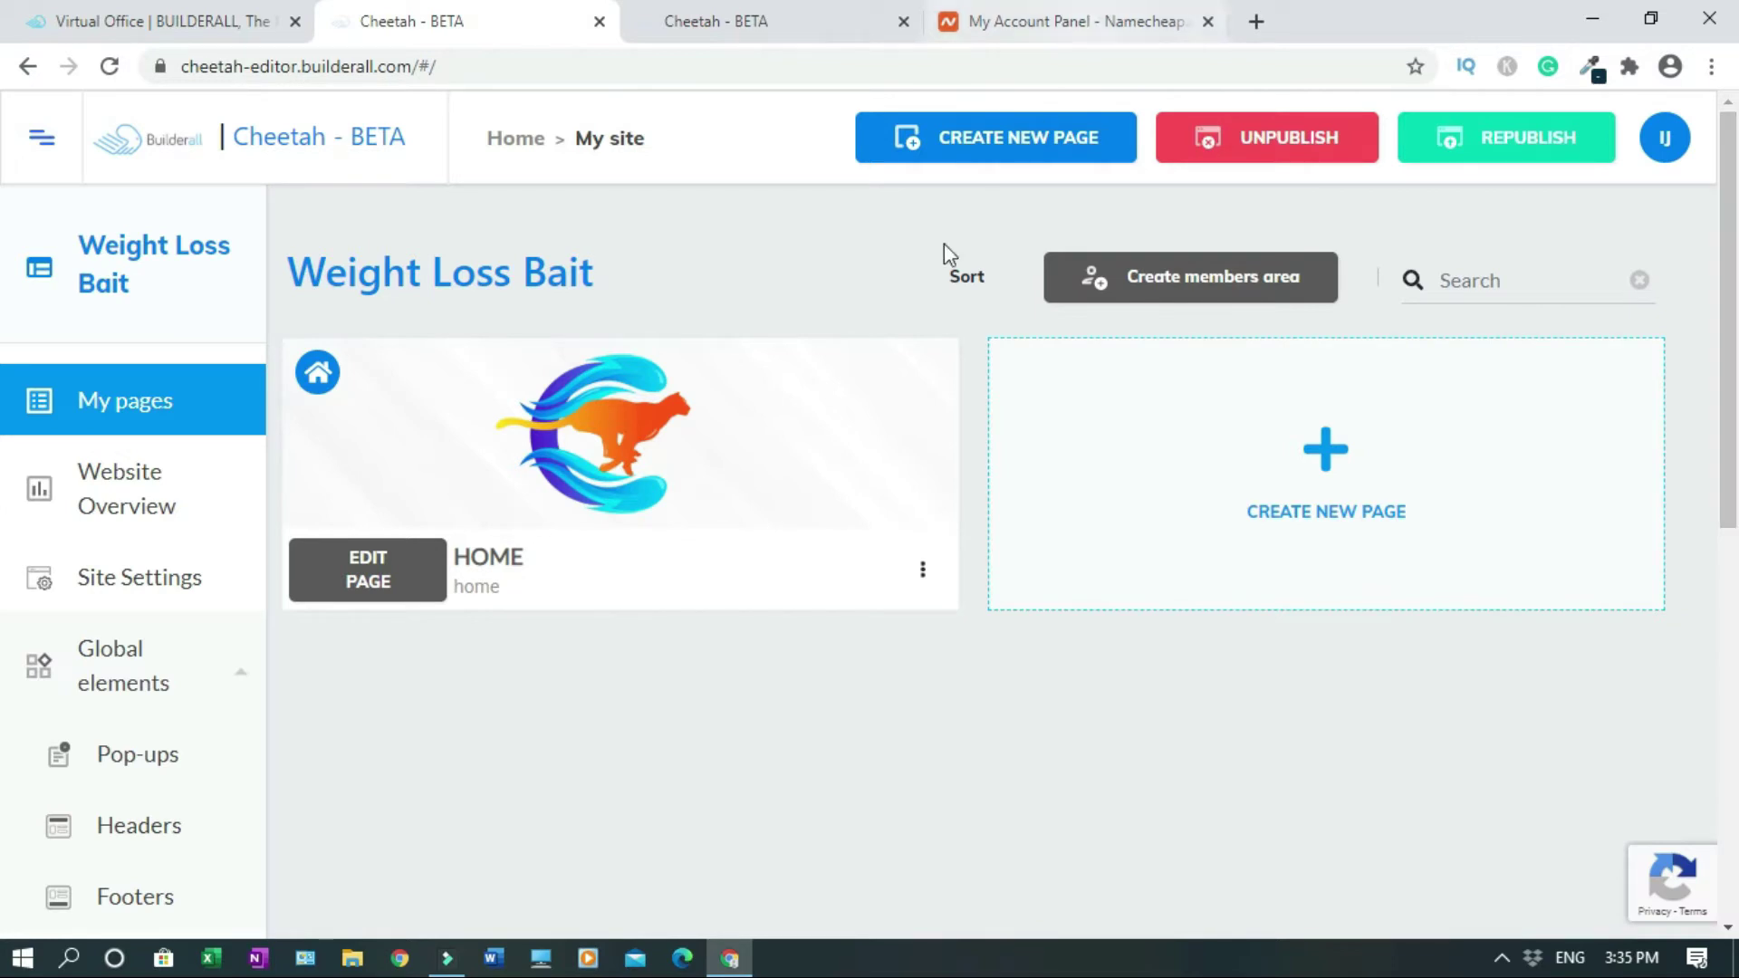
Switch to Namecheap, open the management page of weightlossbait.com and set its nameservers option to Custom DNS
left_click(1060, 20)
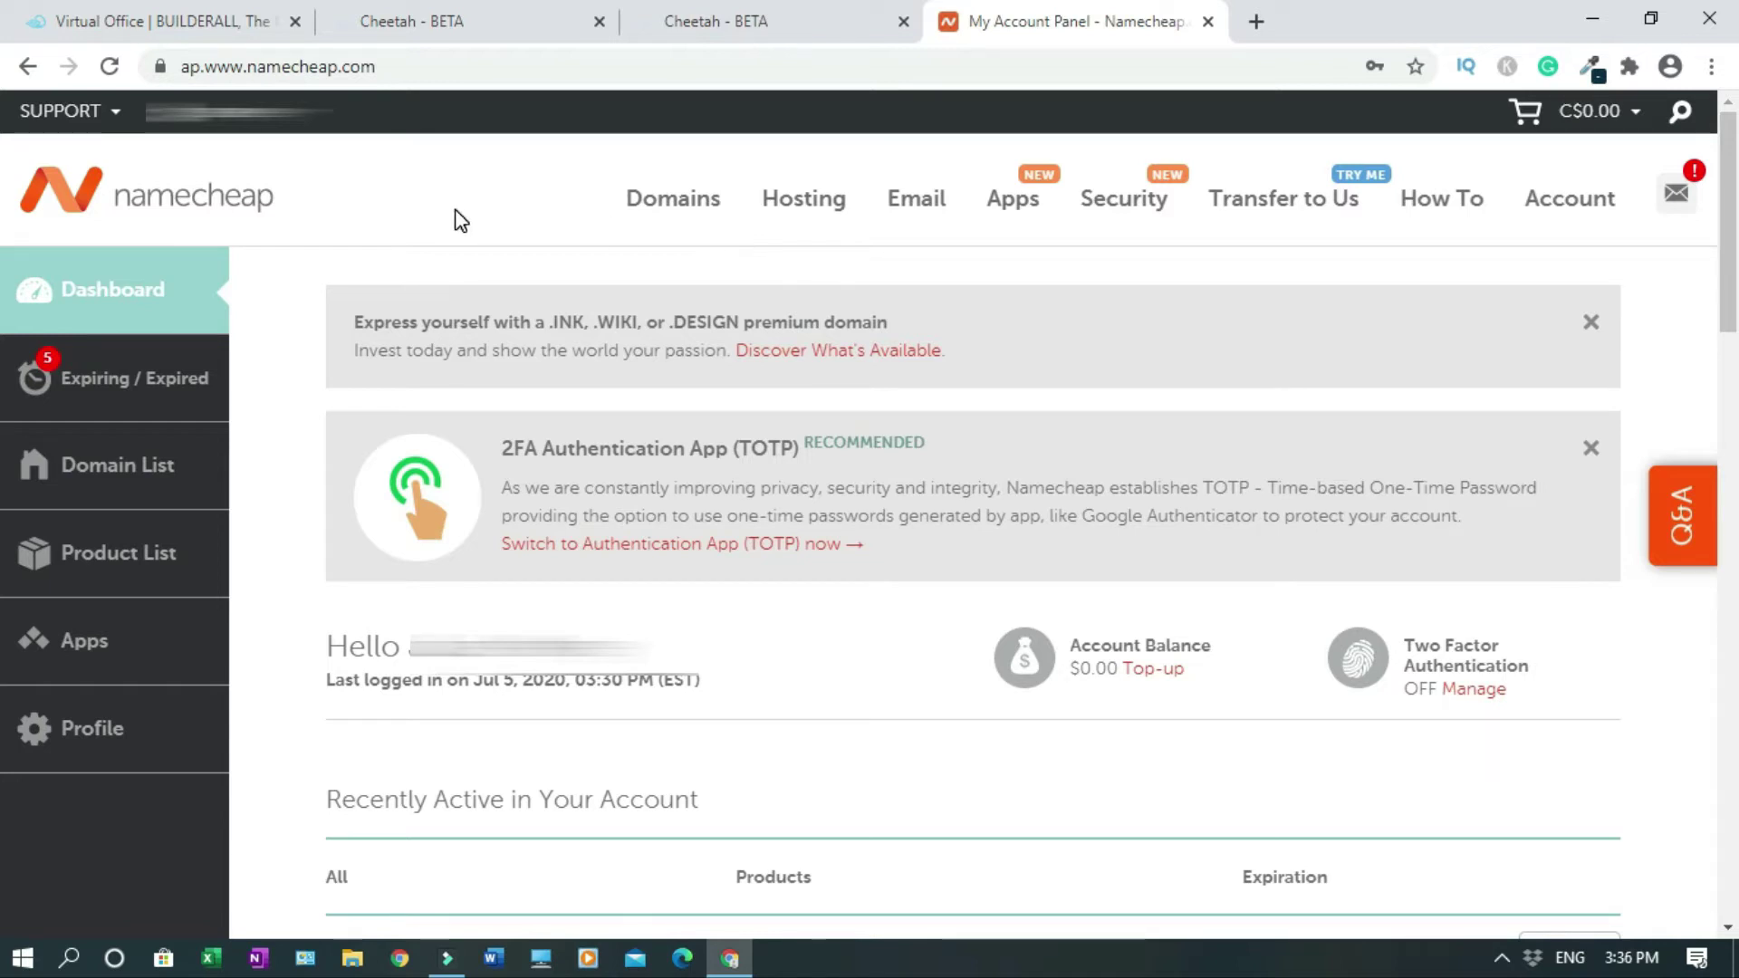
left_click(154, 467)
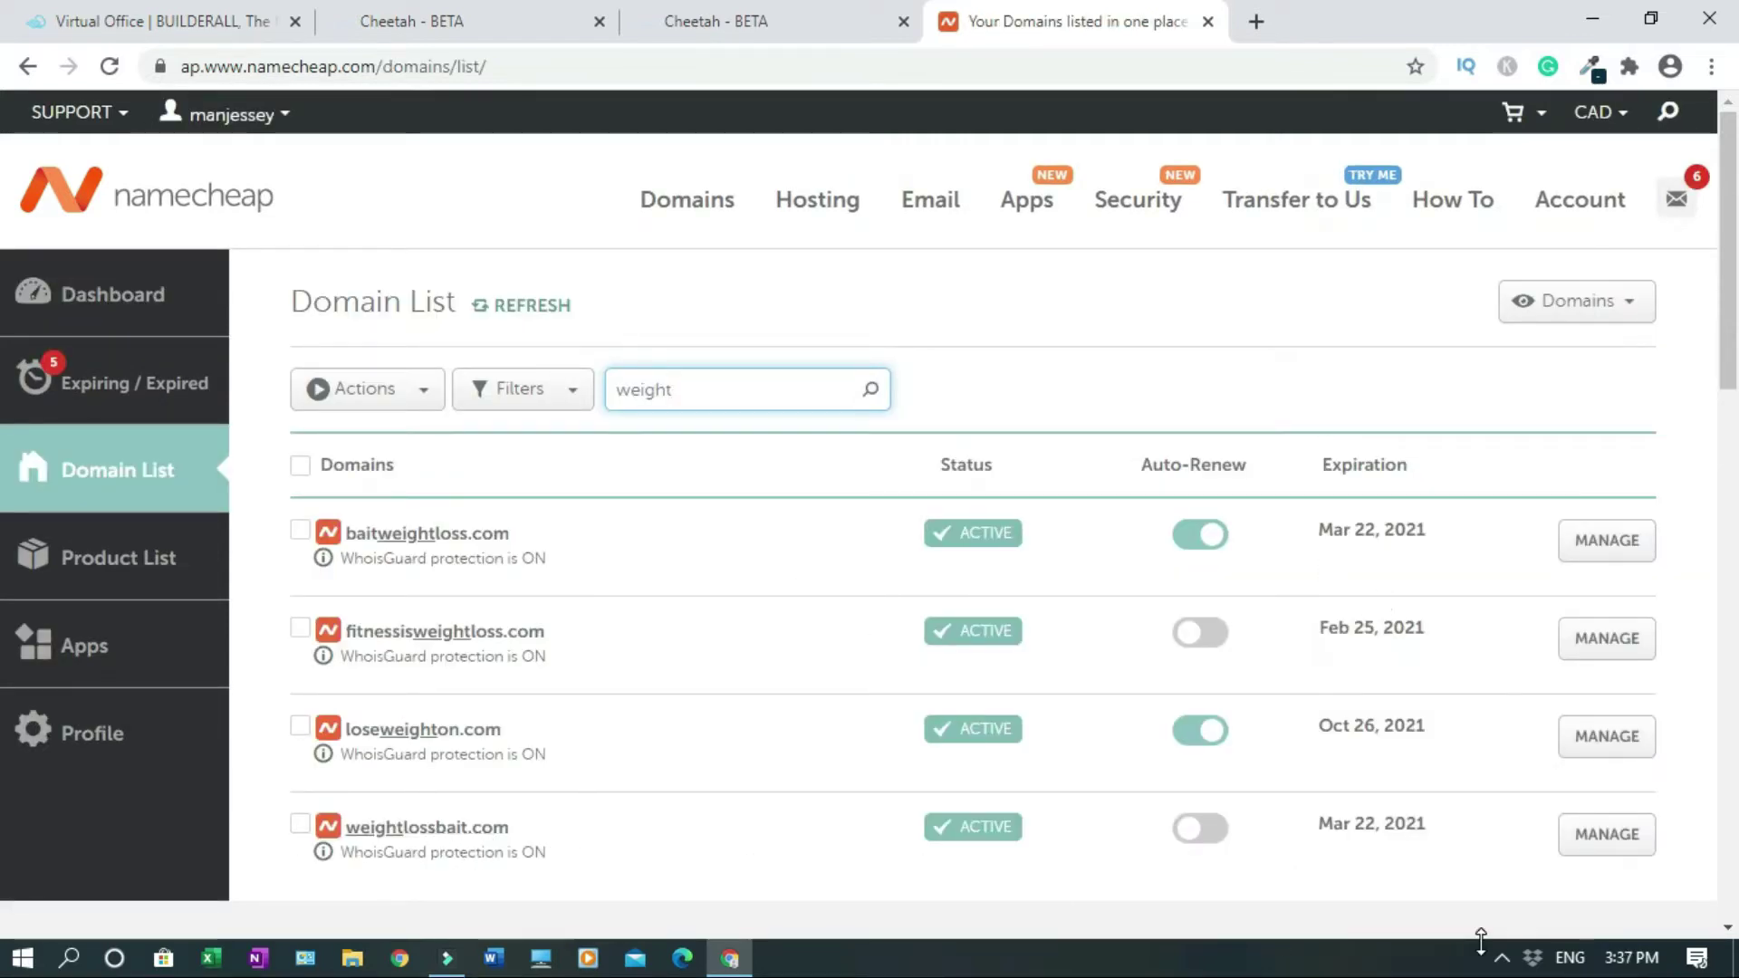
left_click(1619, 842)
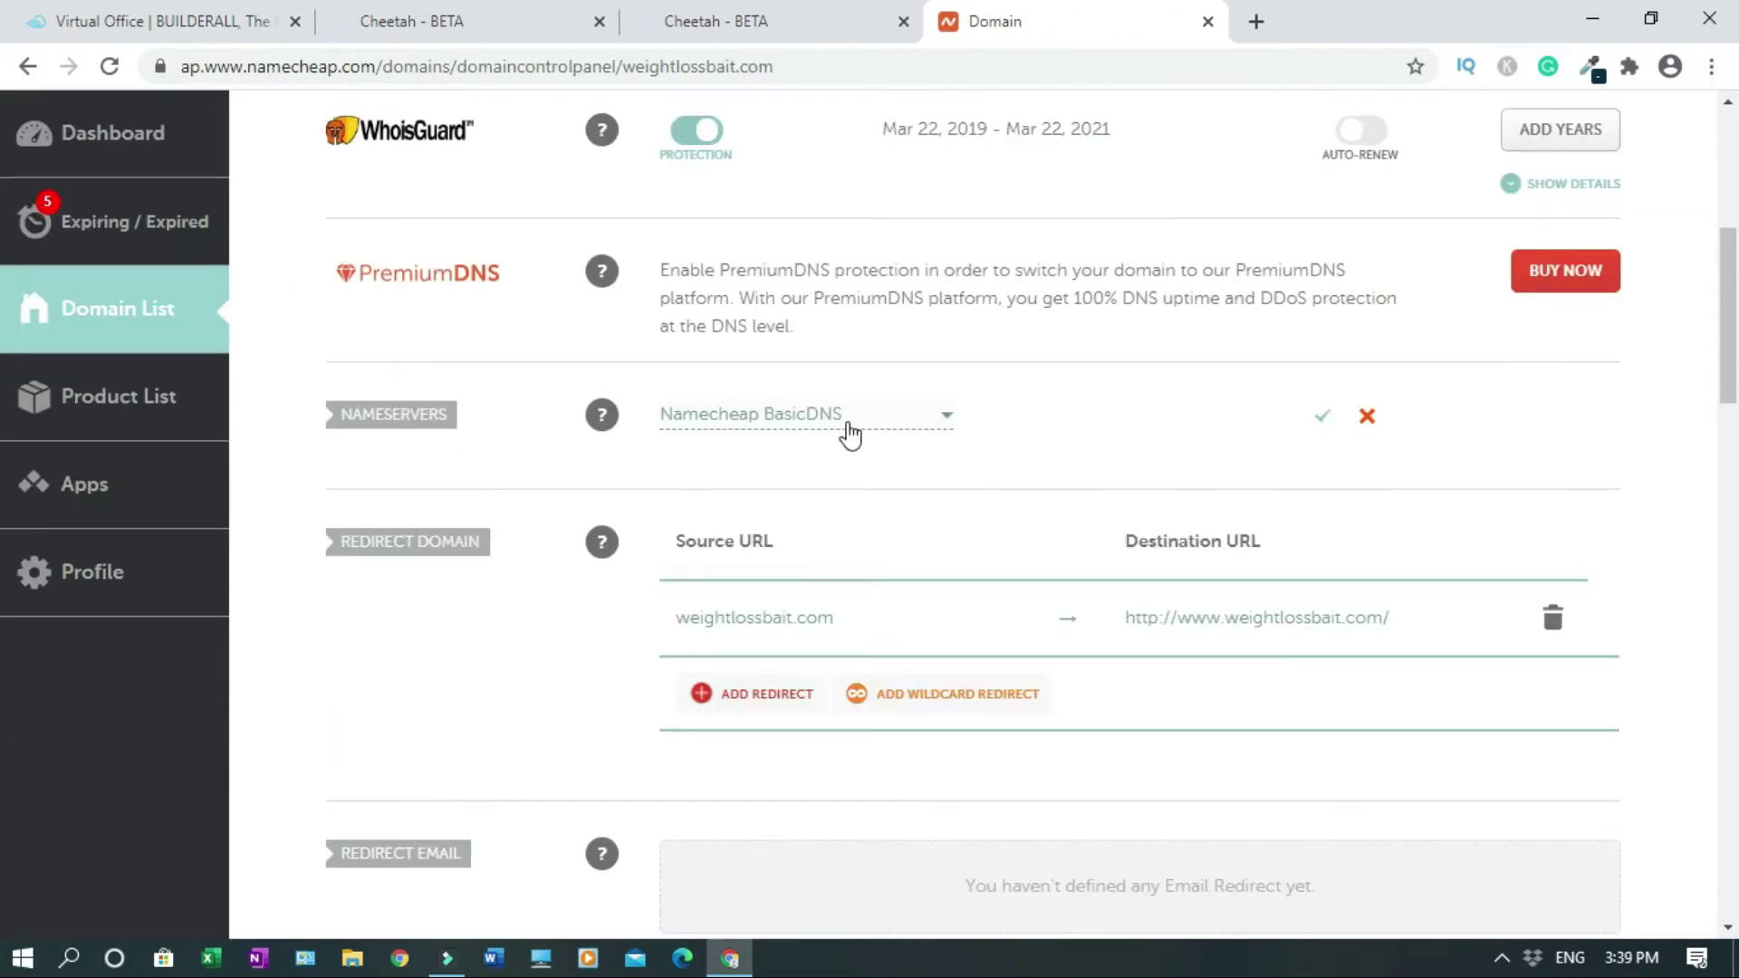
left_click(948, 420)
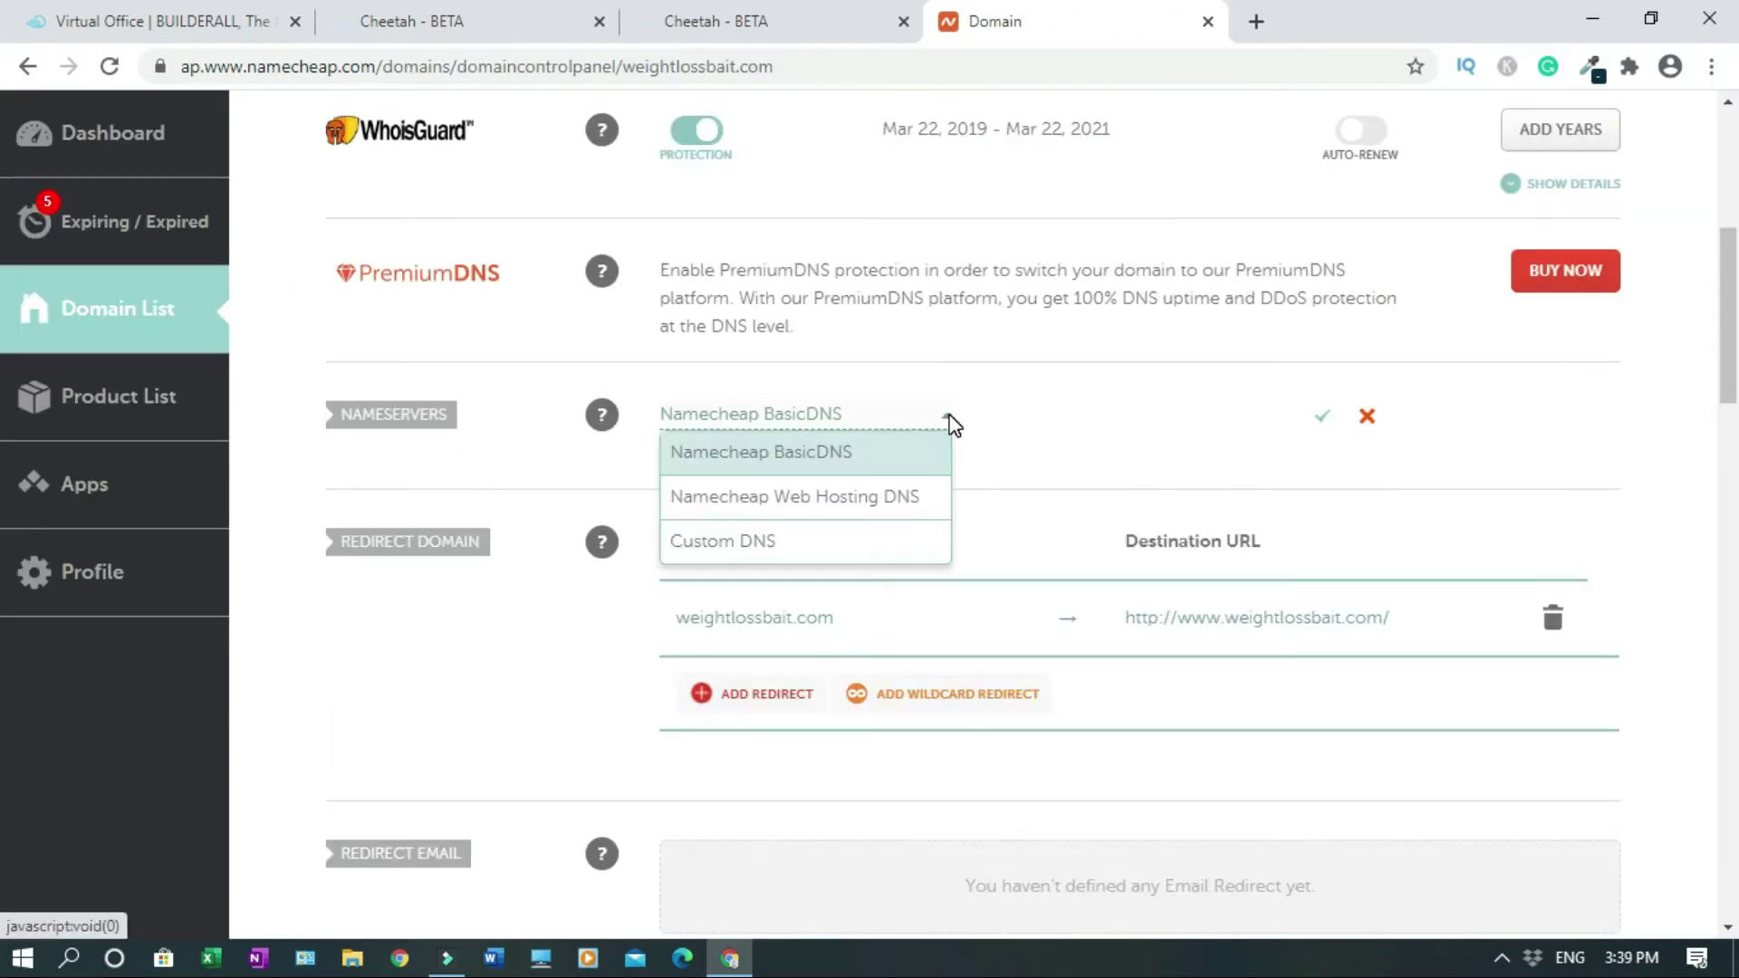
left_click(797, 541)
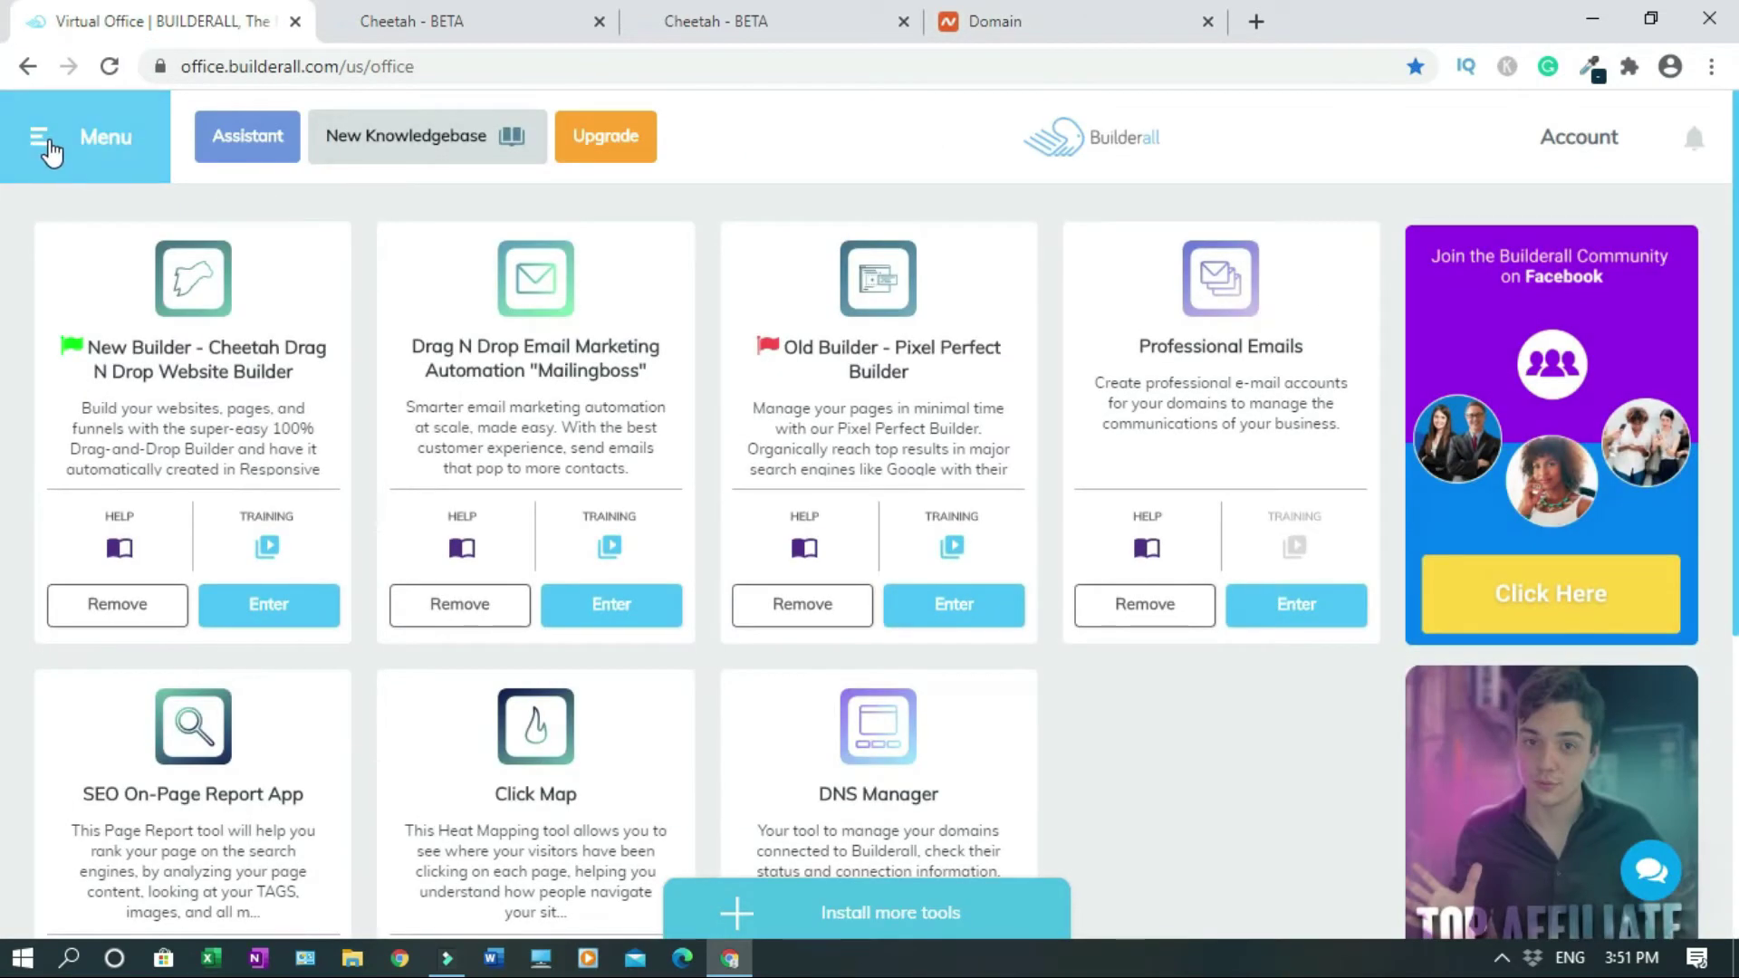
Open the Builderall Name Servers article from the Domains and Hosting topic in Builderall's support area
left_click(50, 150)
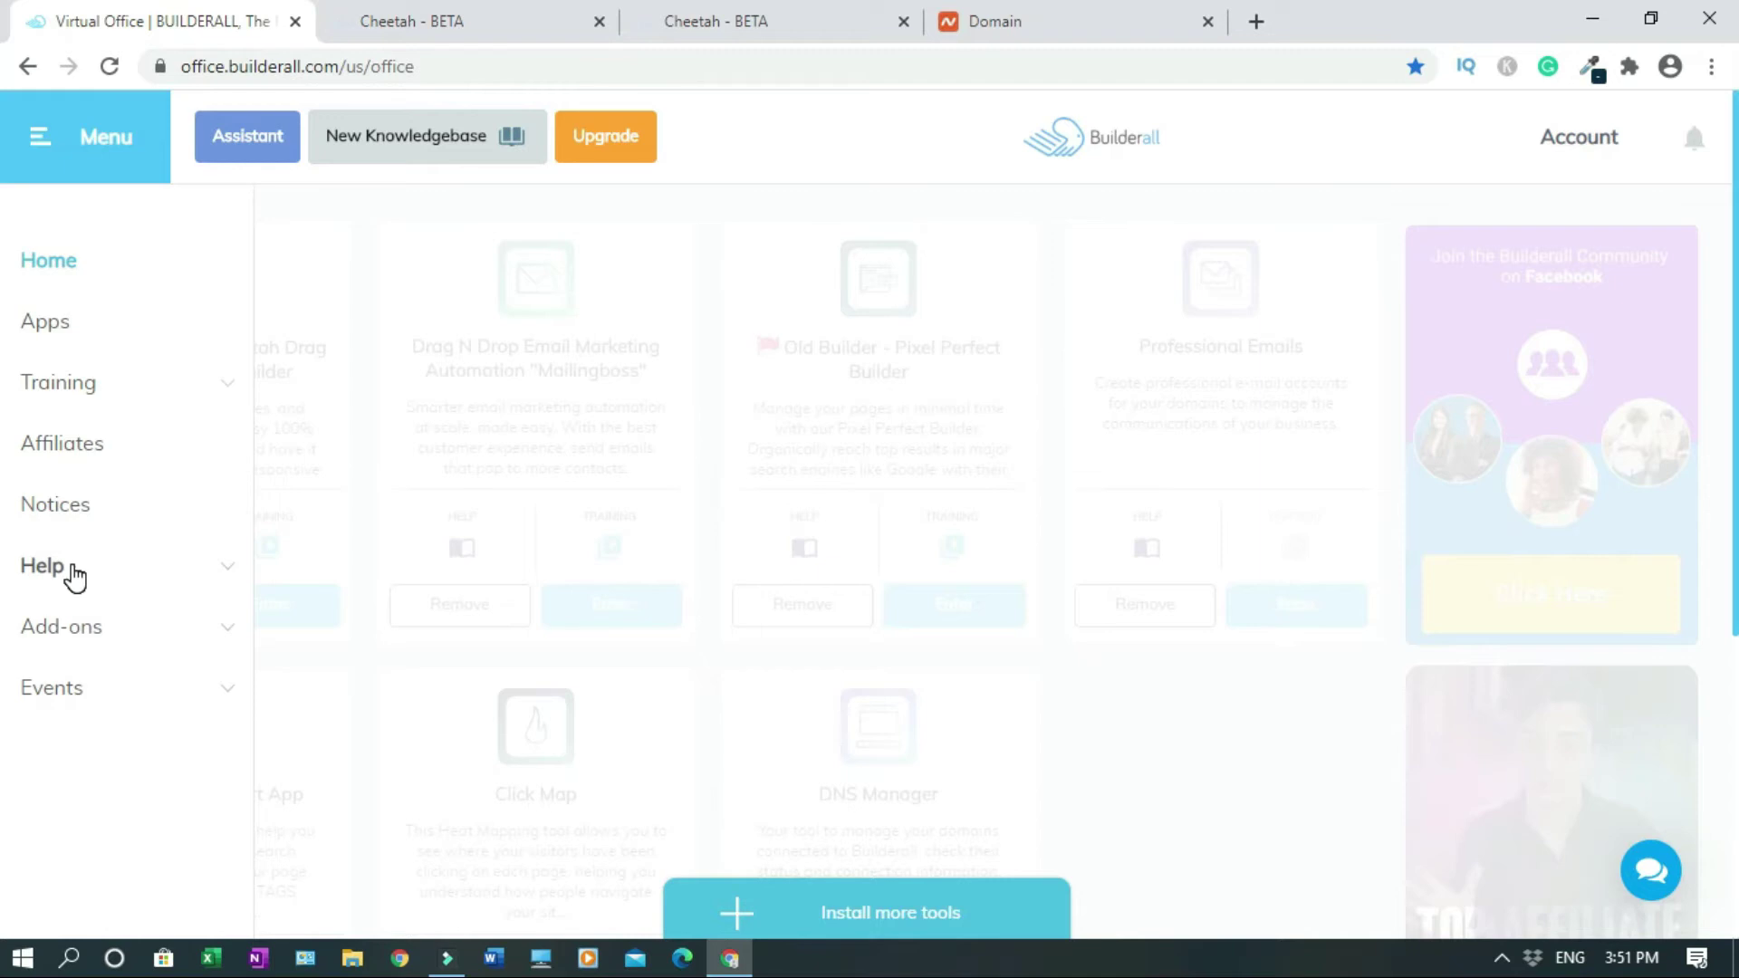
left_click(81, 572)
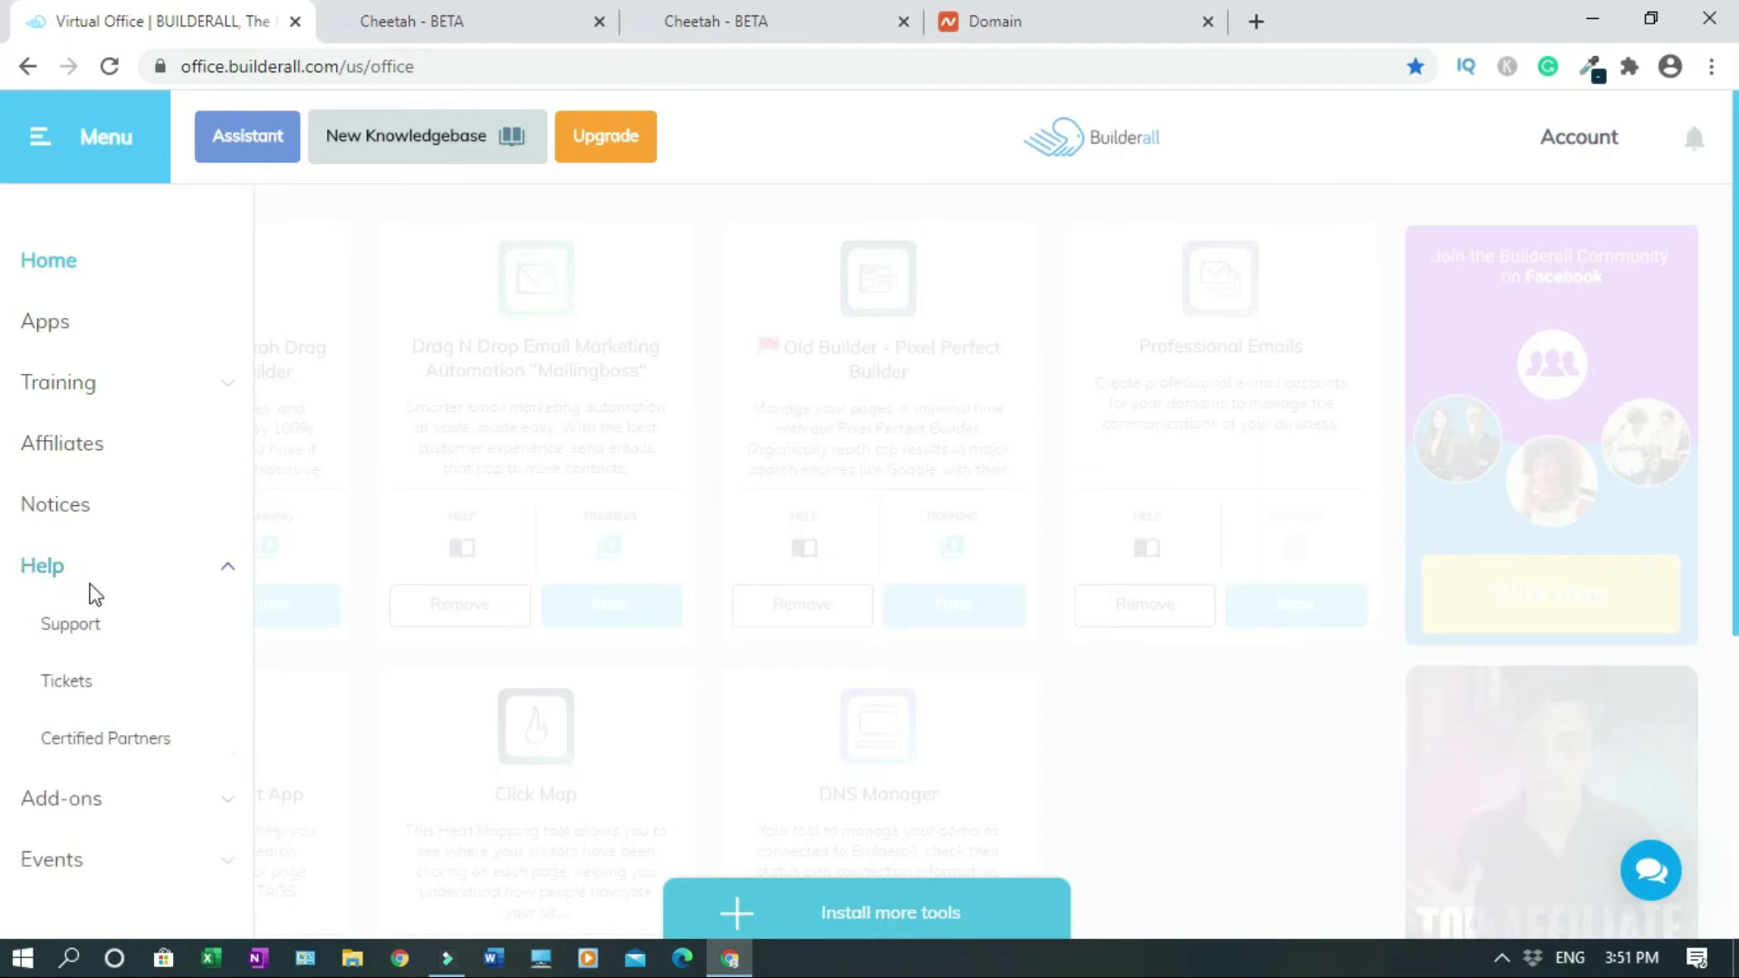
left_click(91, 625)
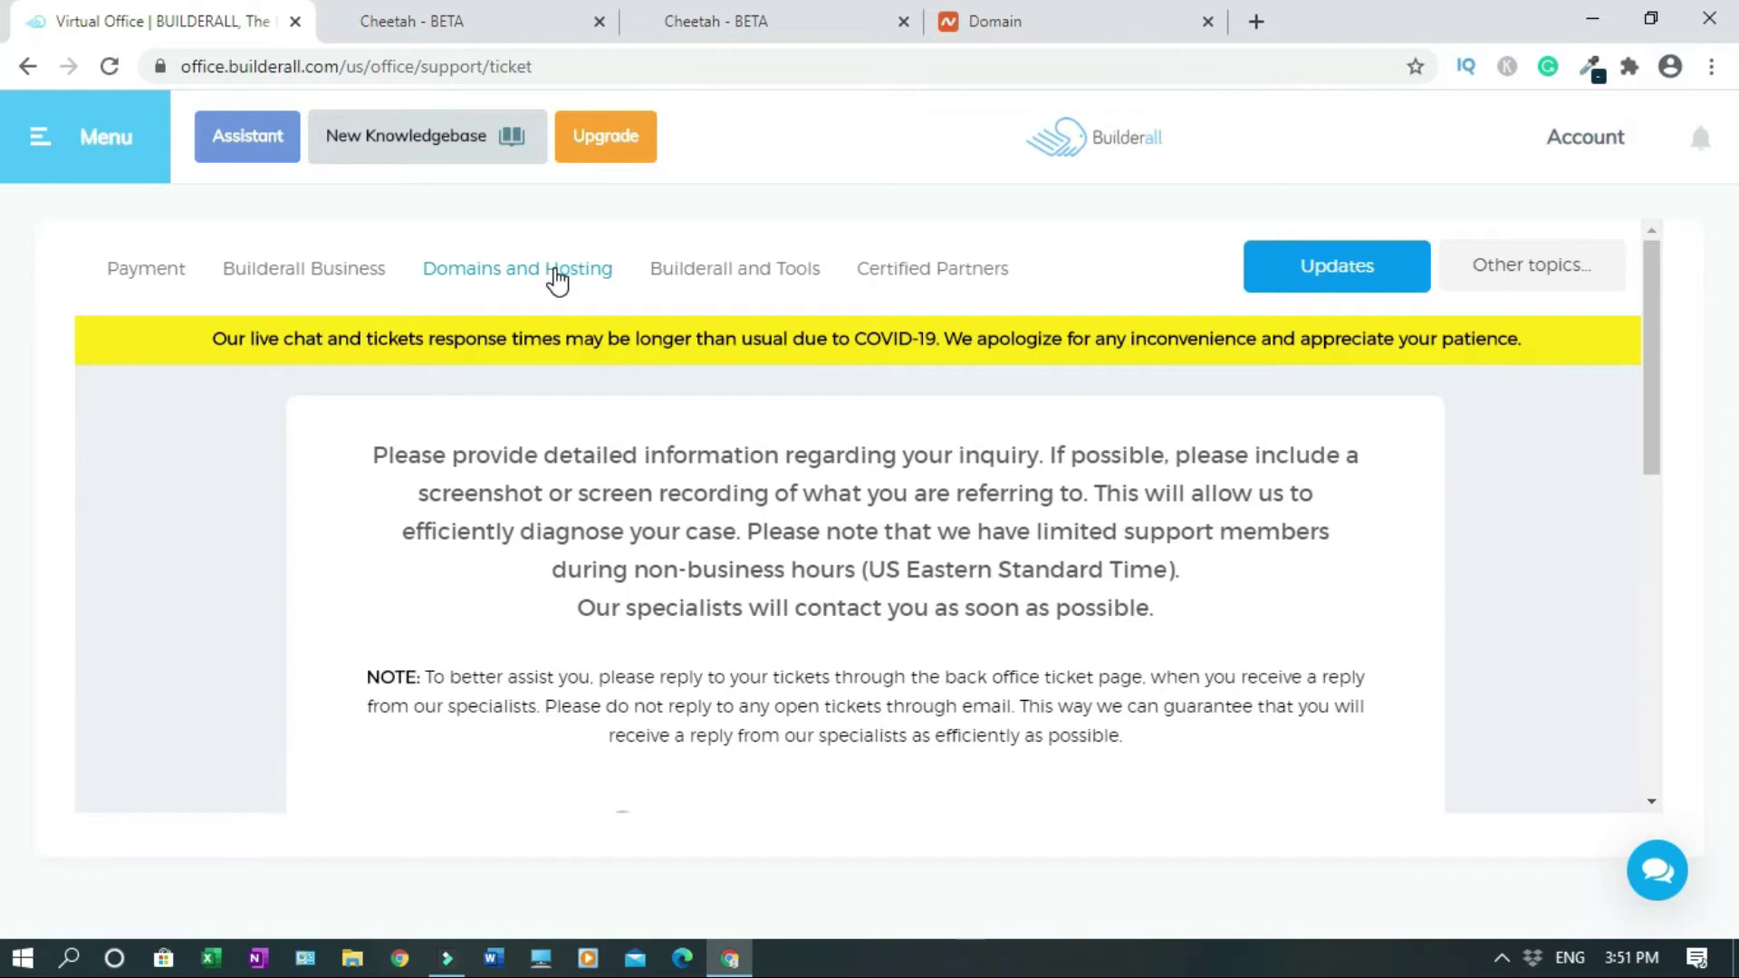
left_click(559, 277)
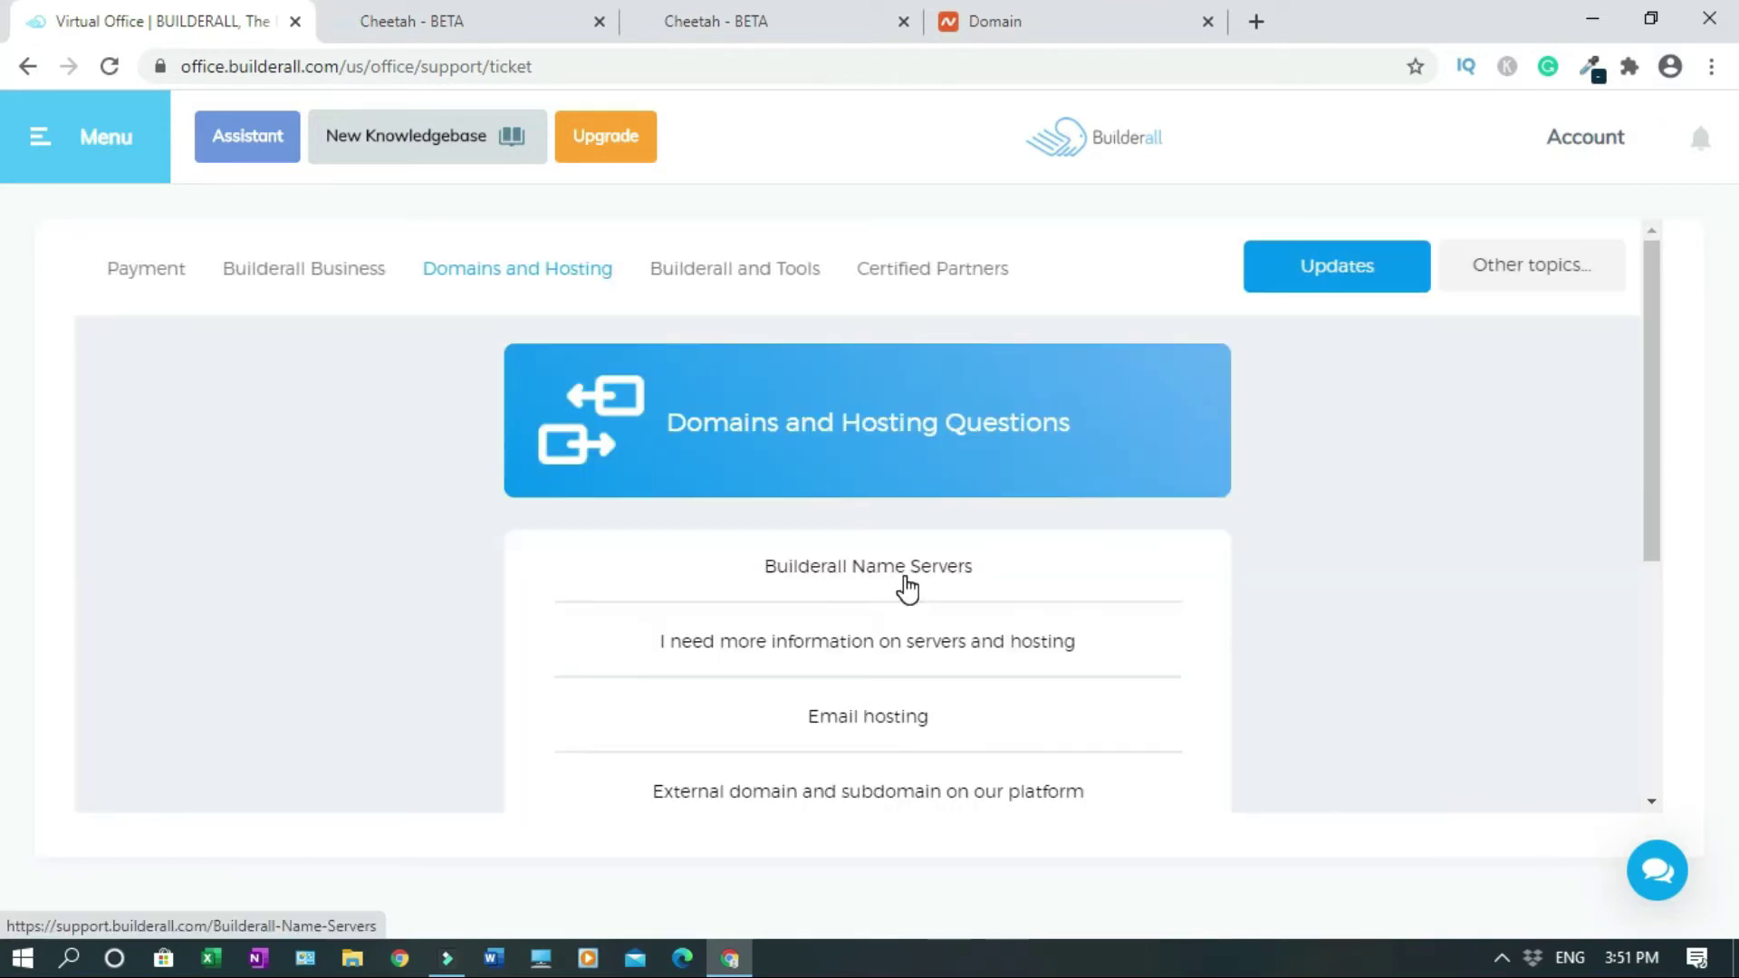
left_click(826, 590)
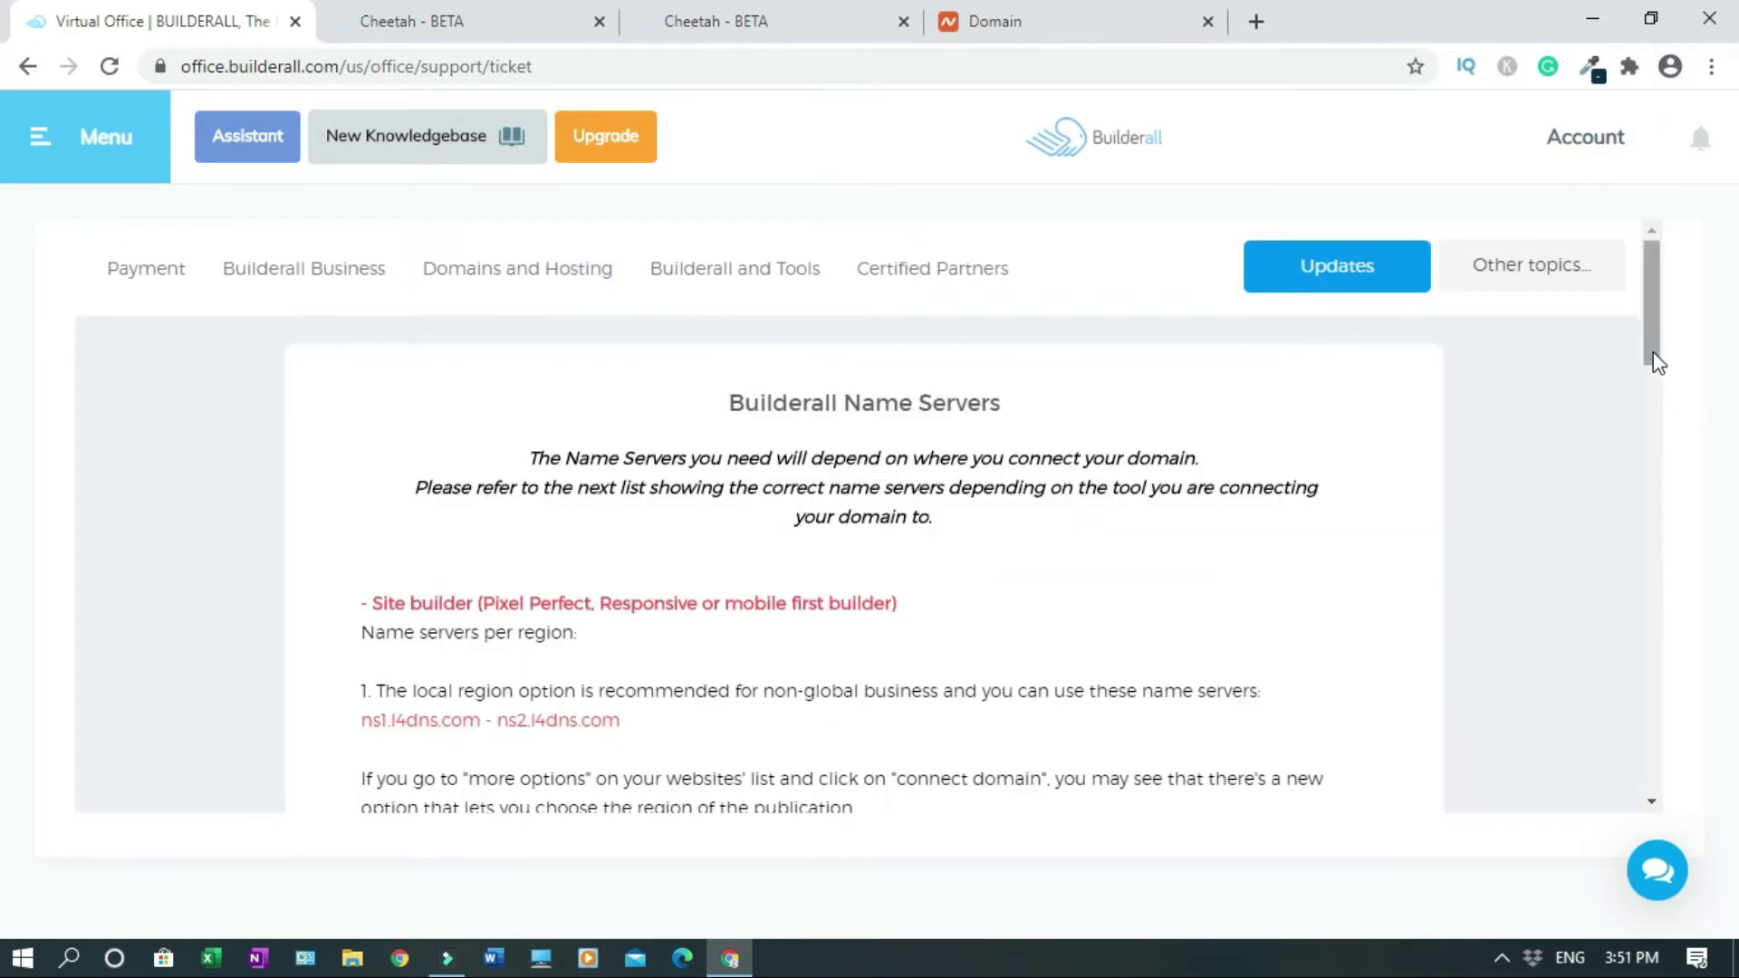
Copy the first CDN (worldwide) name server, ns3.l4dns.com, from the article into Nameserver 1 on the Namecheap domain page
left_click_drag(1655, 356, 1653, 765)
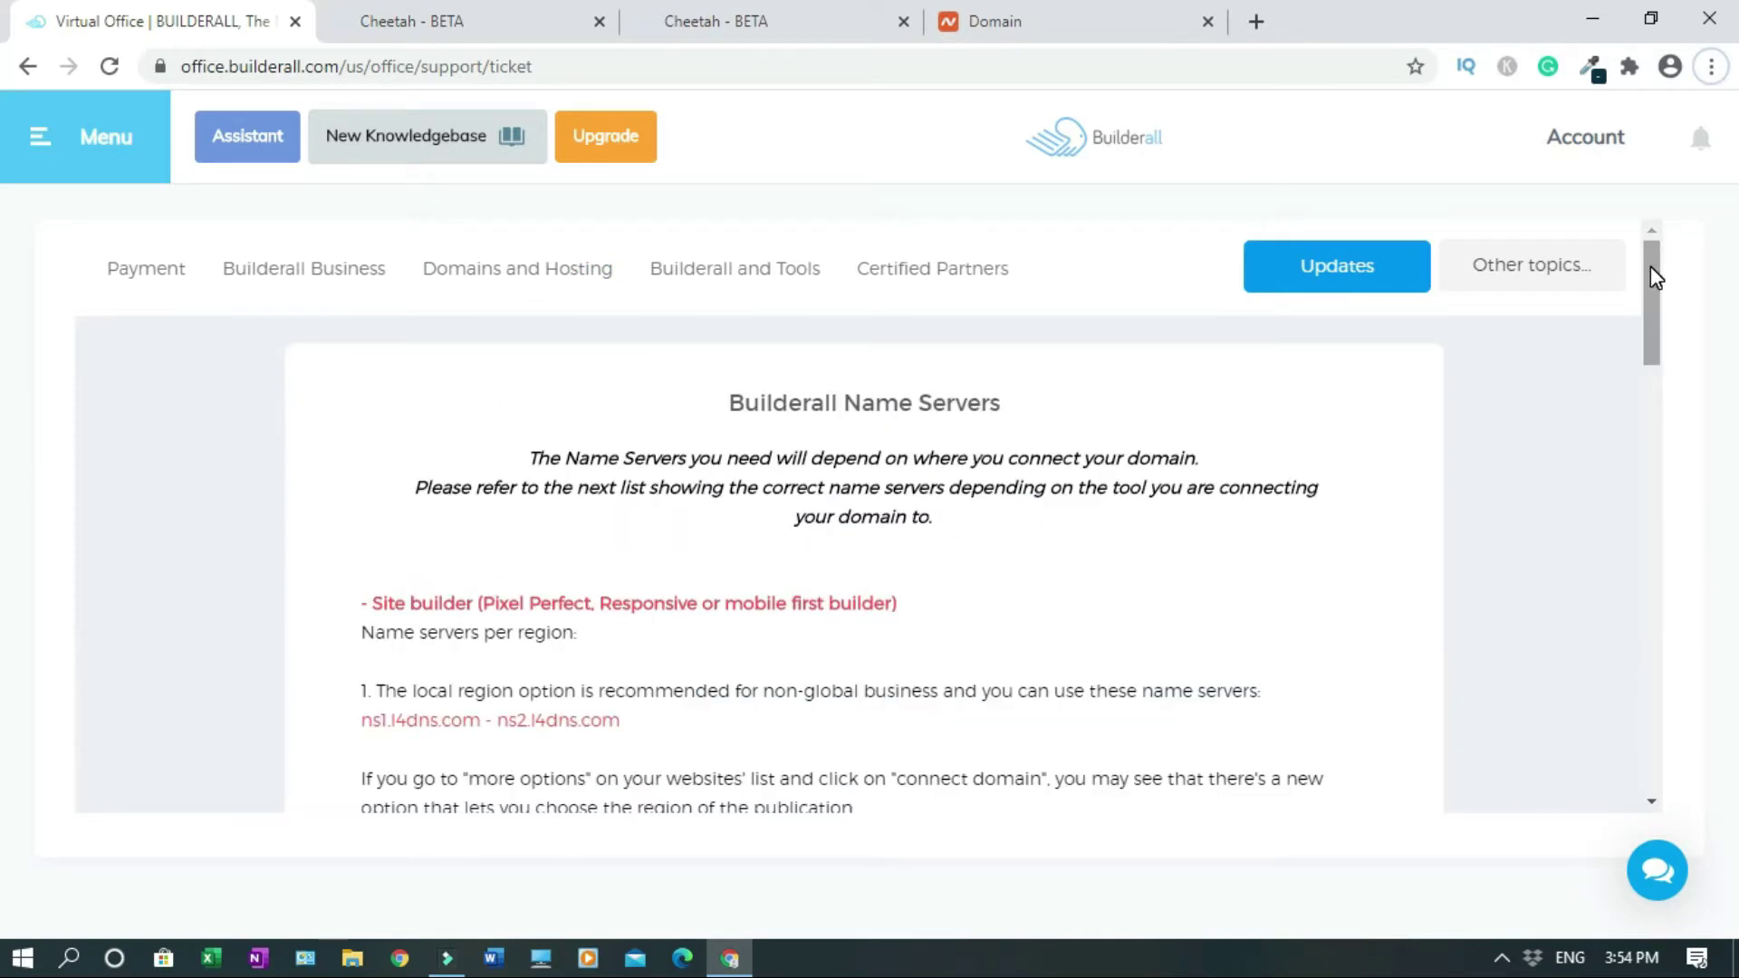
left_click_drag(1656, 278, 1660, 326)
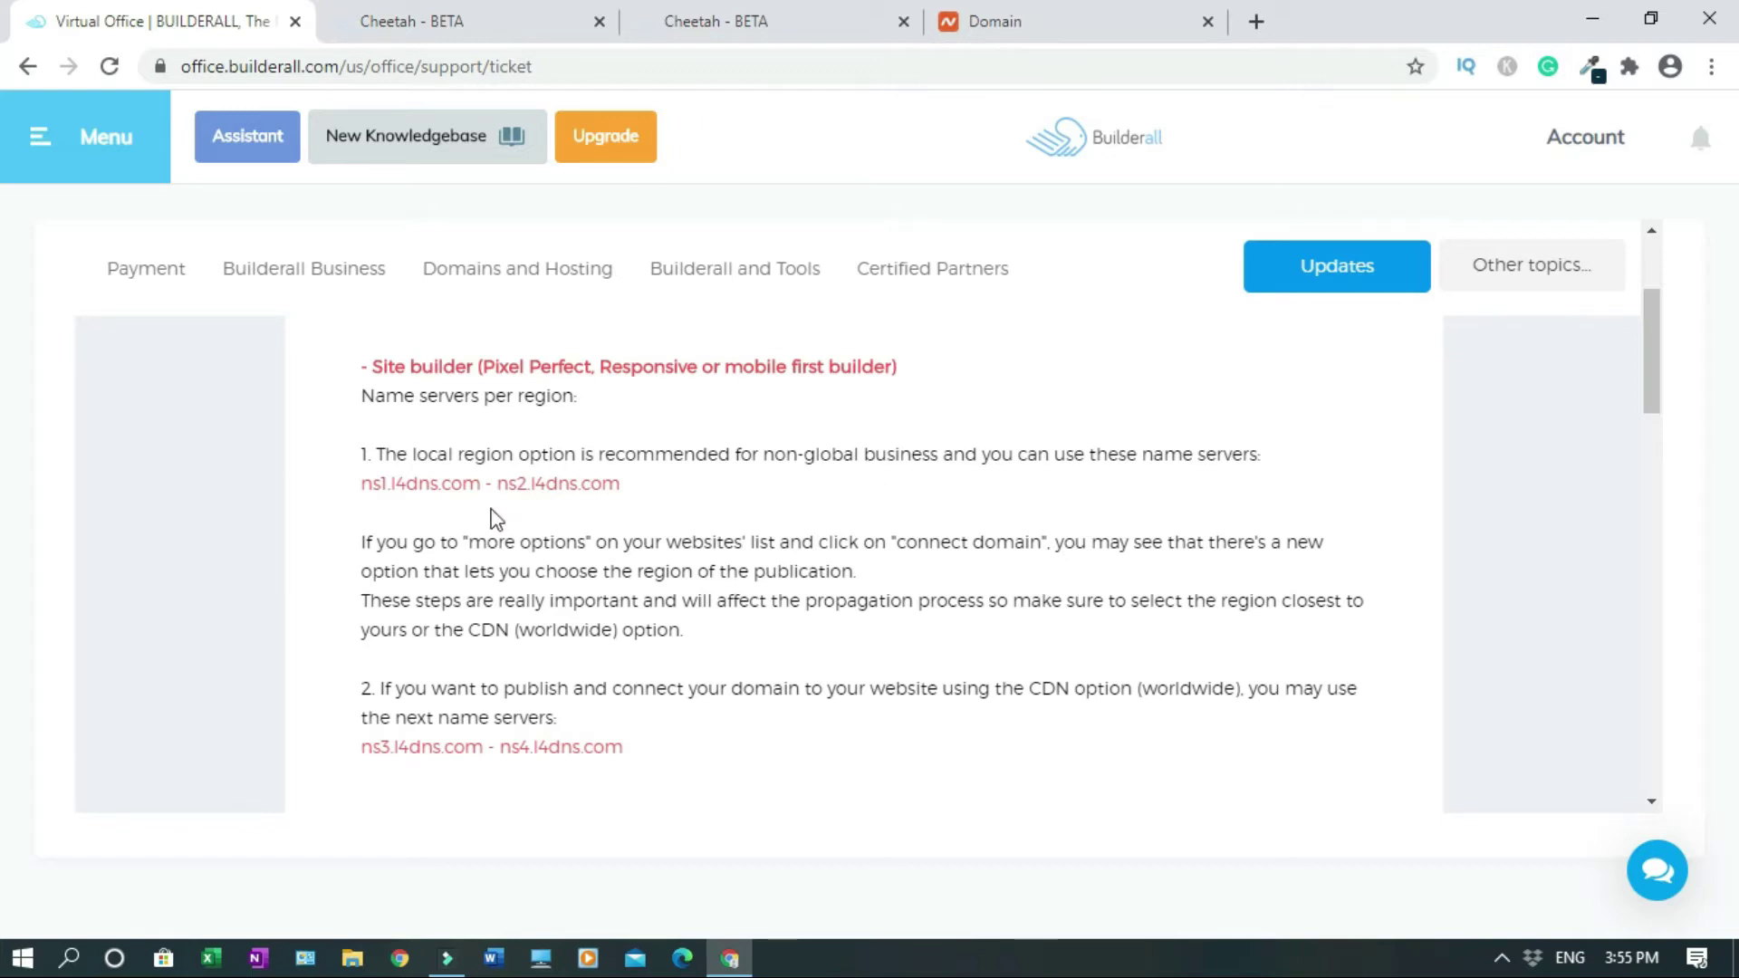
scroll(1098, 543, "down", 2)
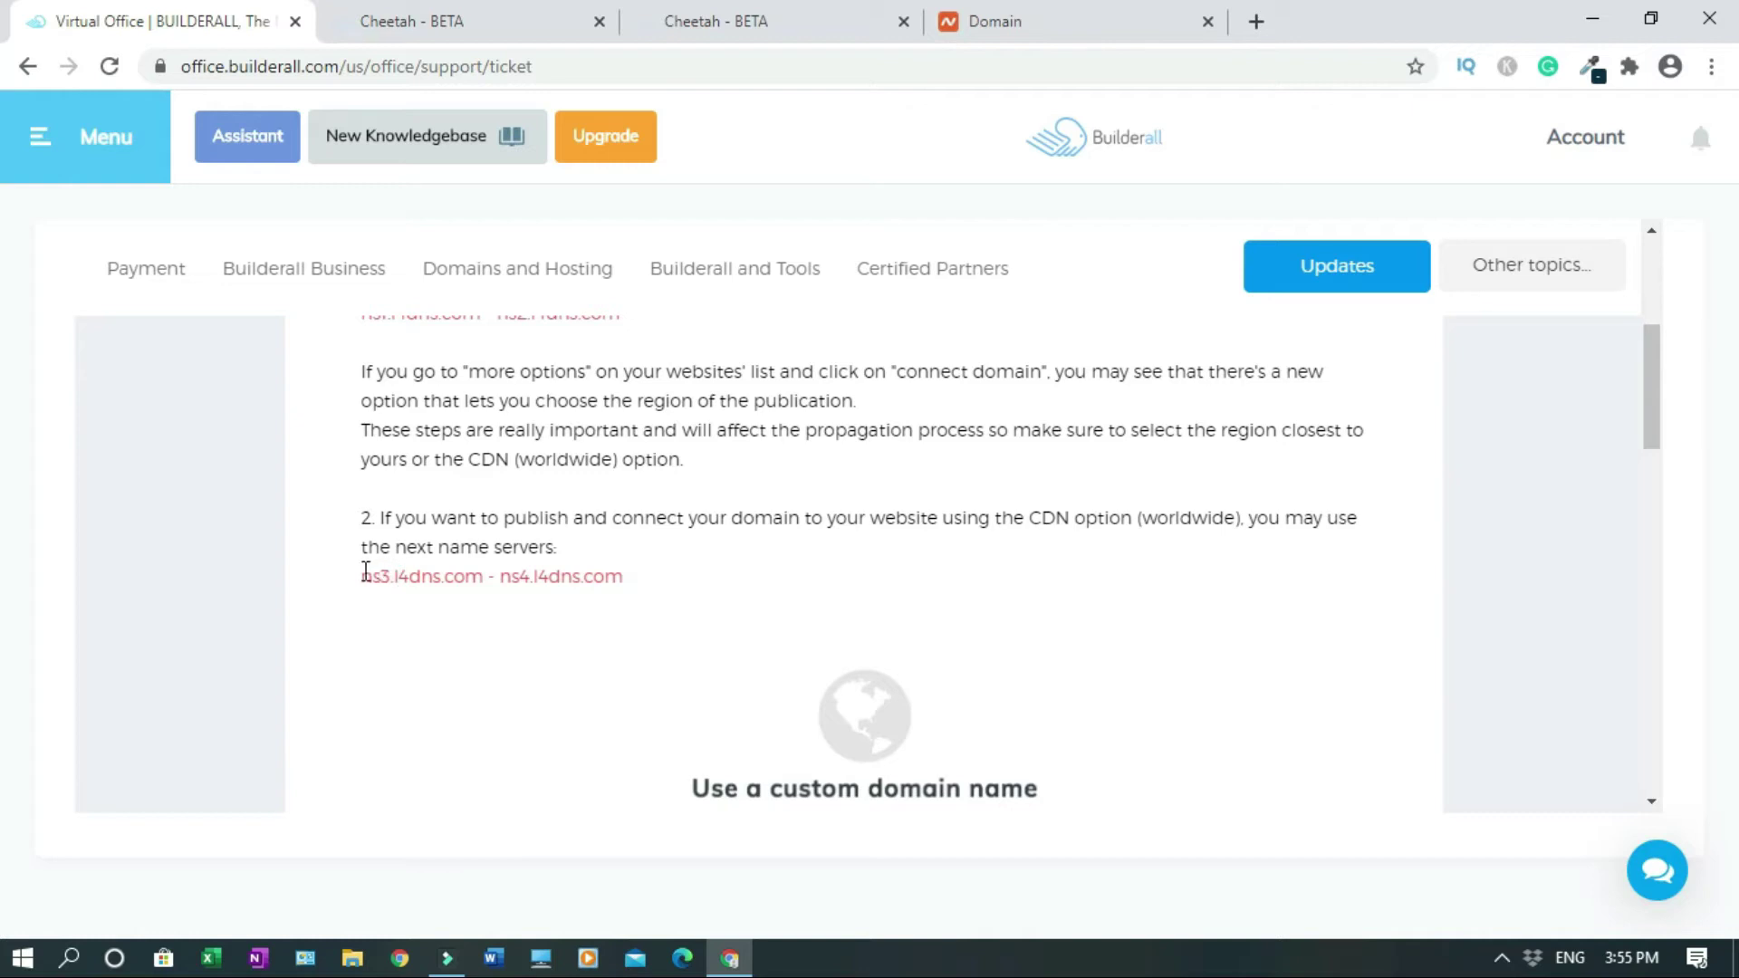
left_click_drag(363, 572, 486, 571)
key("ctrl+c")
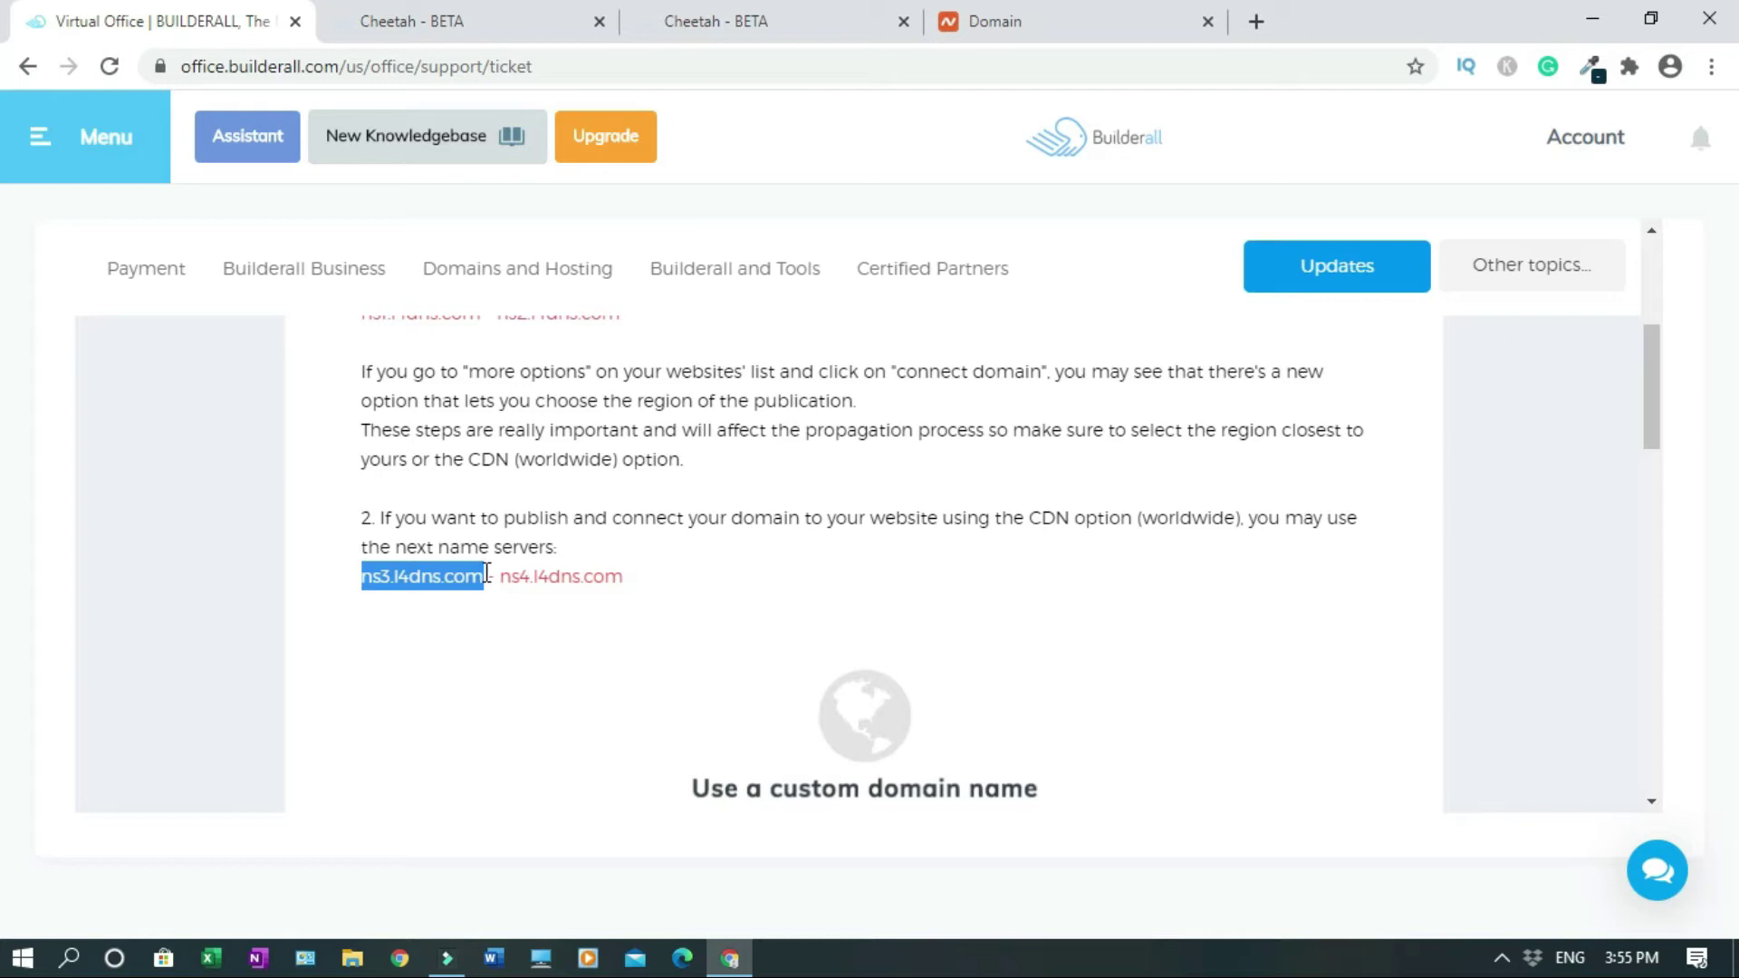
left_click(1056, 26)
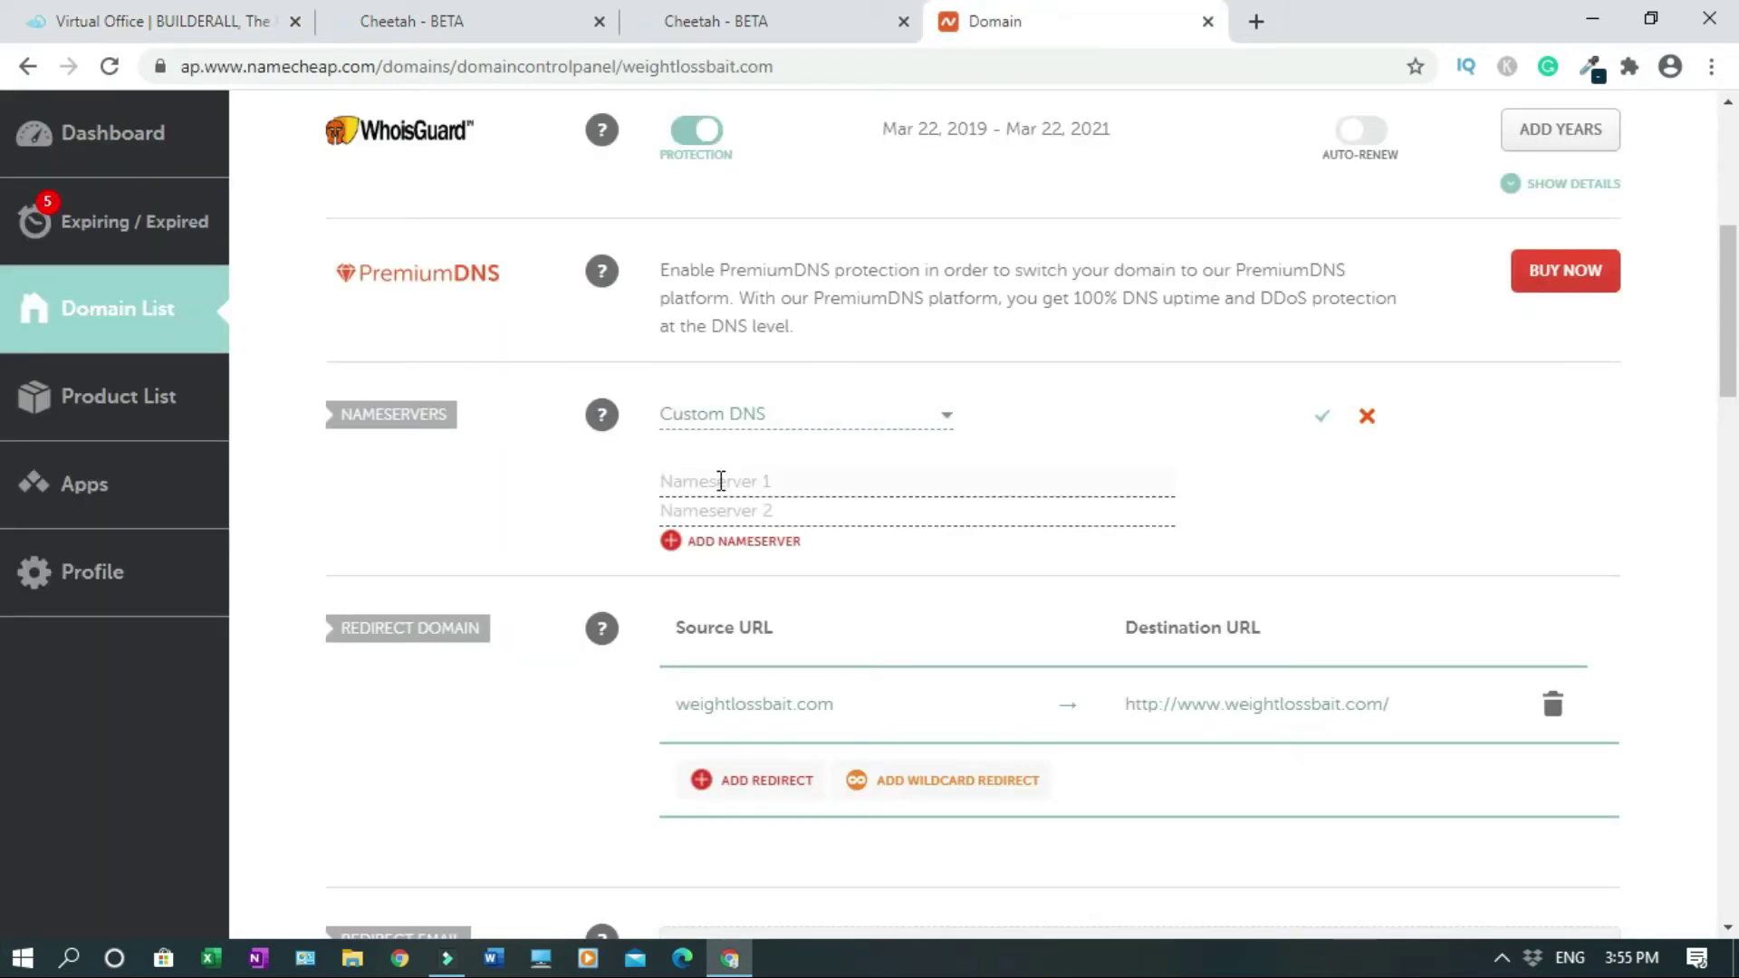
key("ctrl+v")
Copy the second CDN name server, ns4.l4dns.com, from Builderall into Nameserver 2 at Namecheap and save the custom DNS settings
left_click(172, 12)
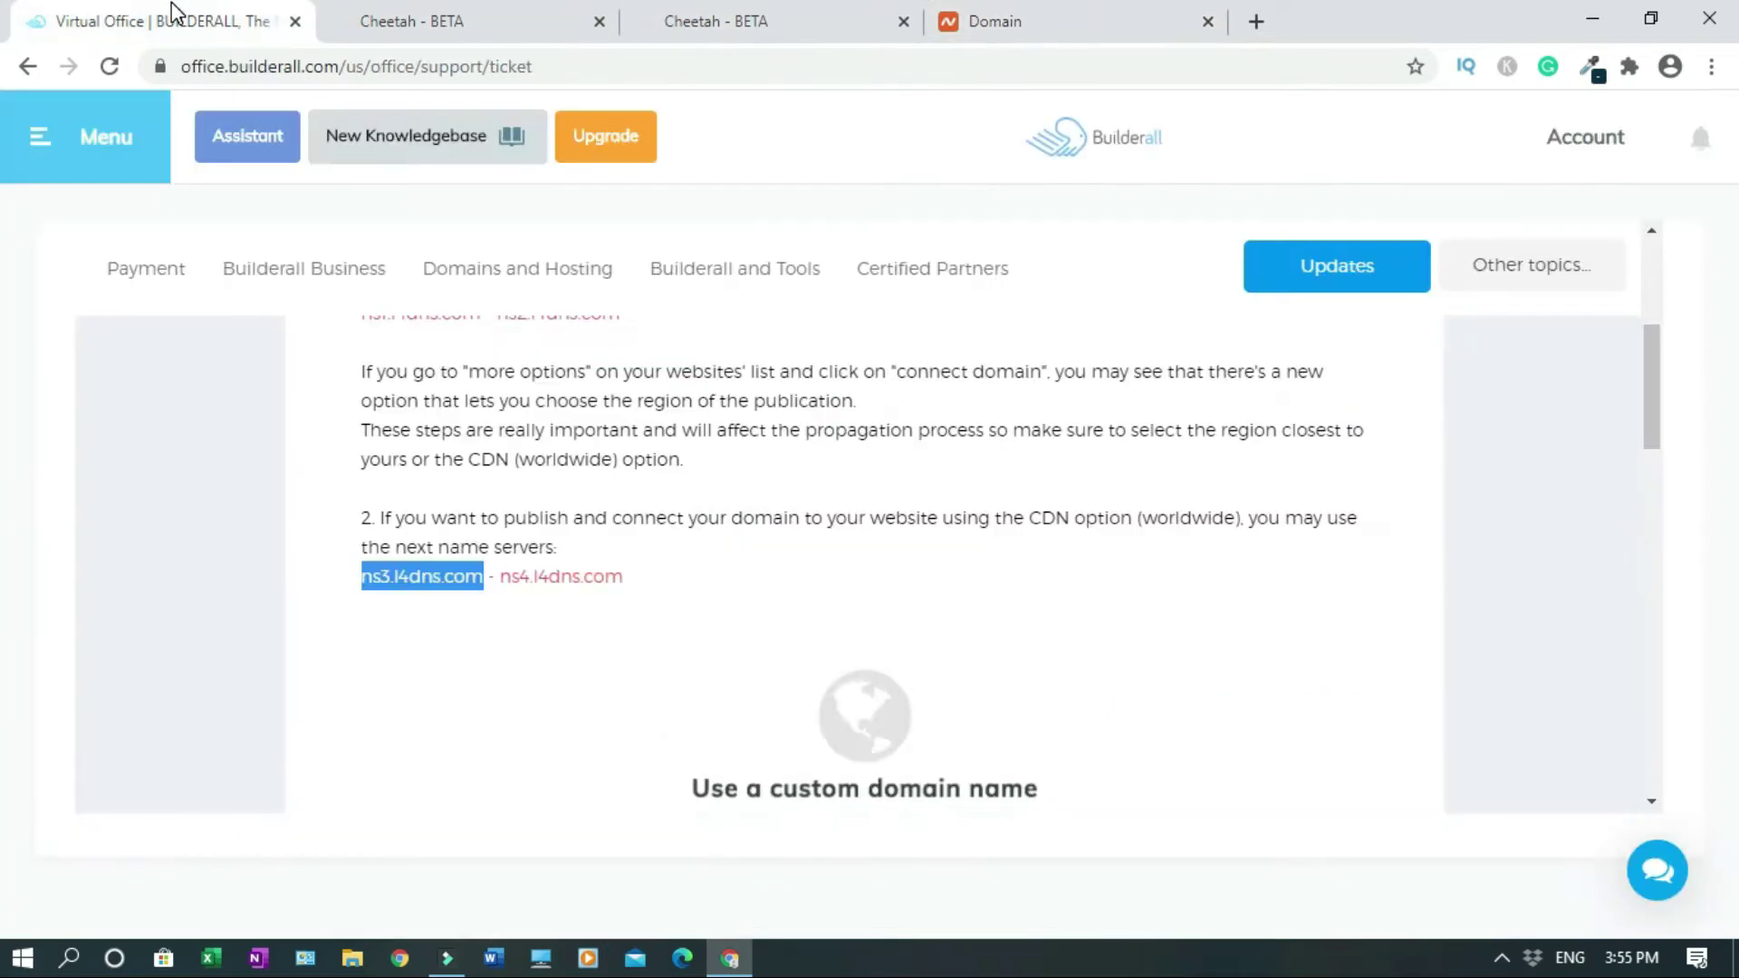
left_click(529, 583)
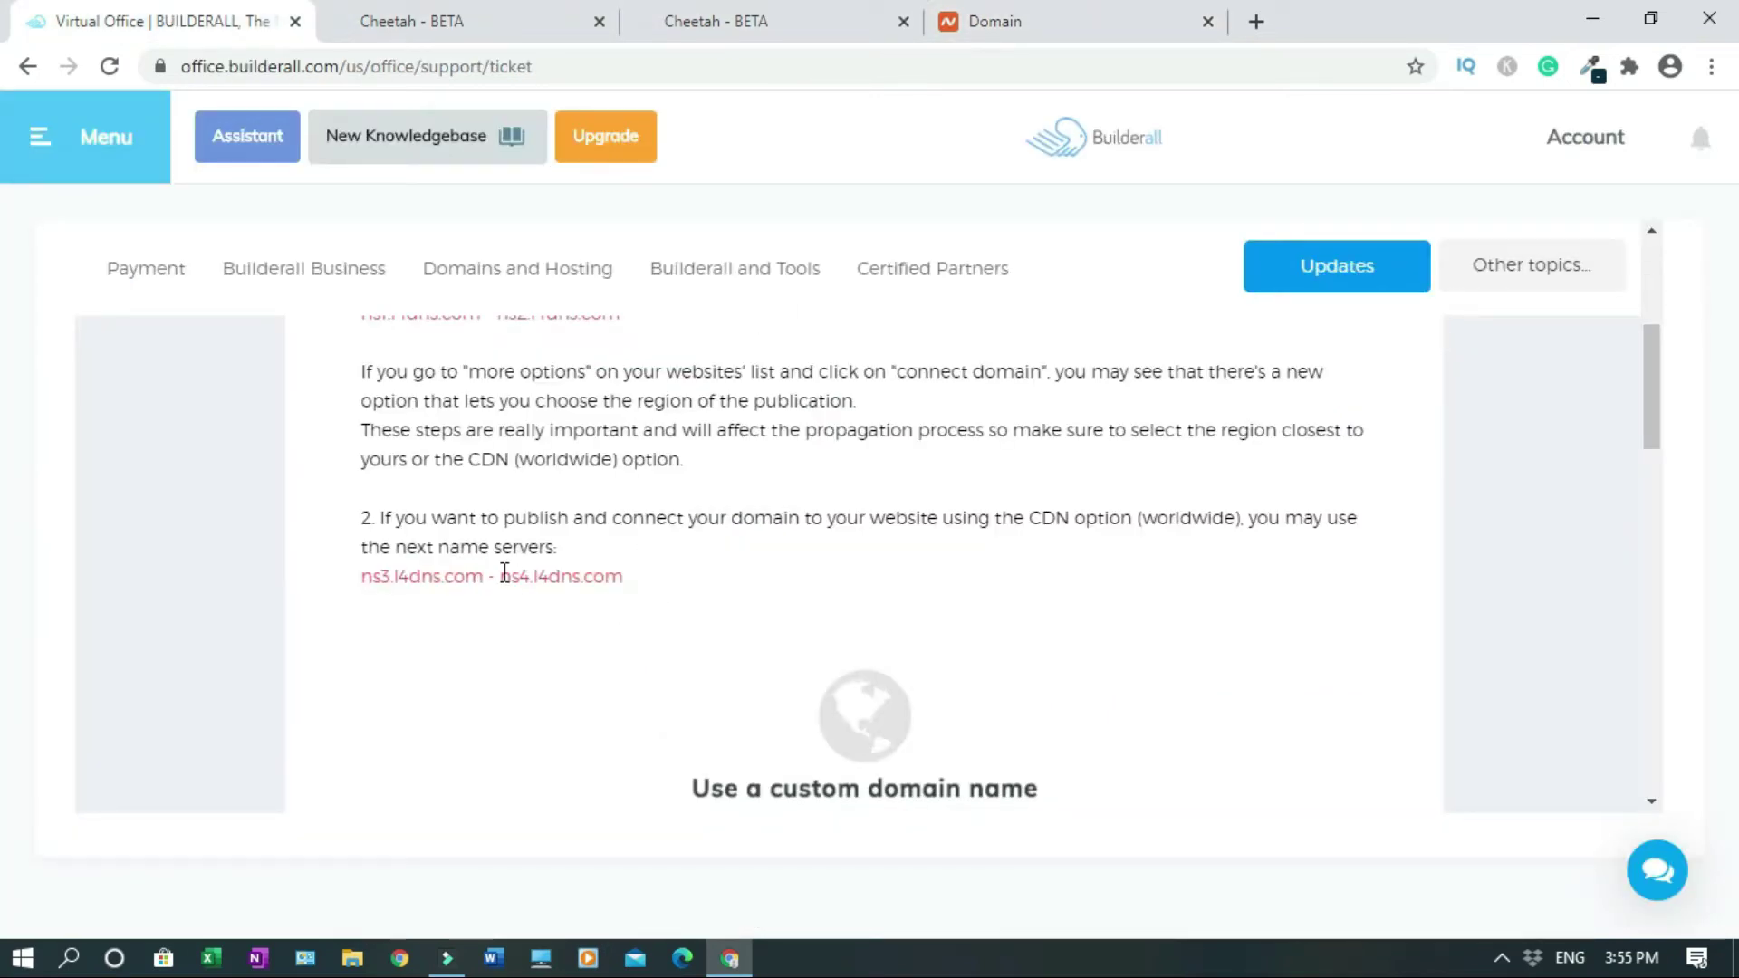
left_click_drag(500, 576, 633, 580)
key("ctrl+c")
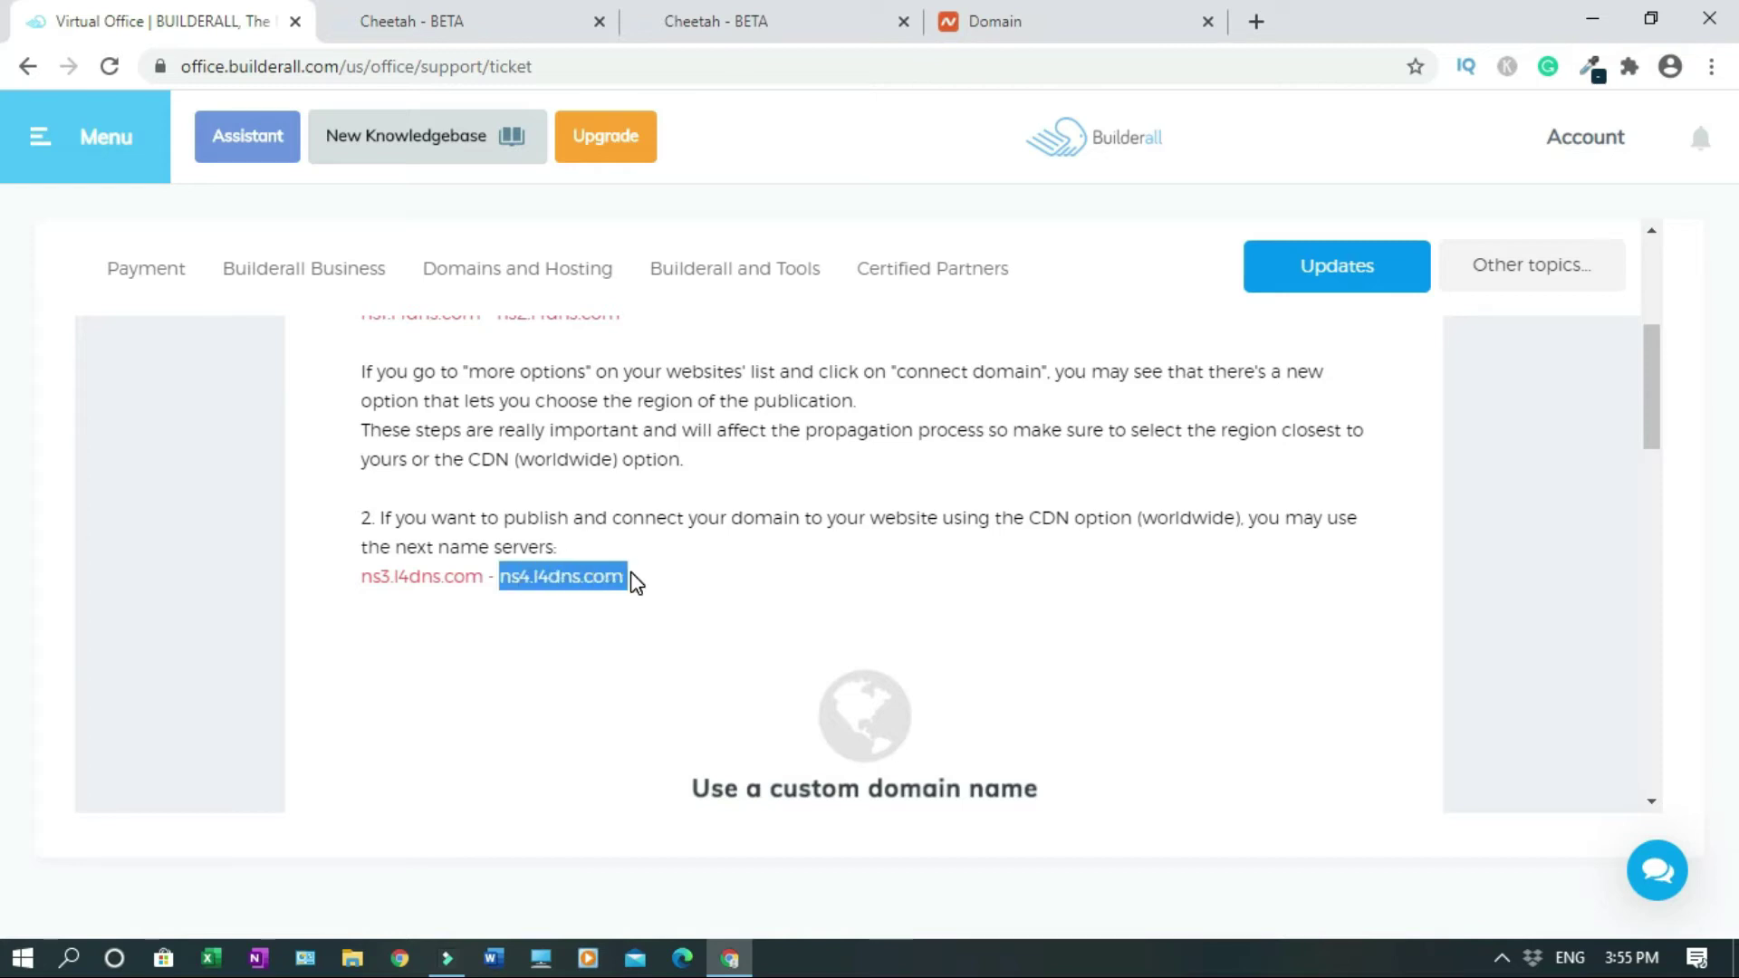
left_click(978, 25)
left_click(687, 513)
key("ctrl+v")
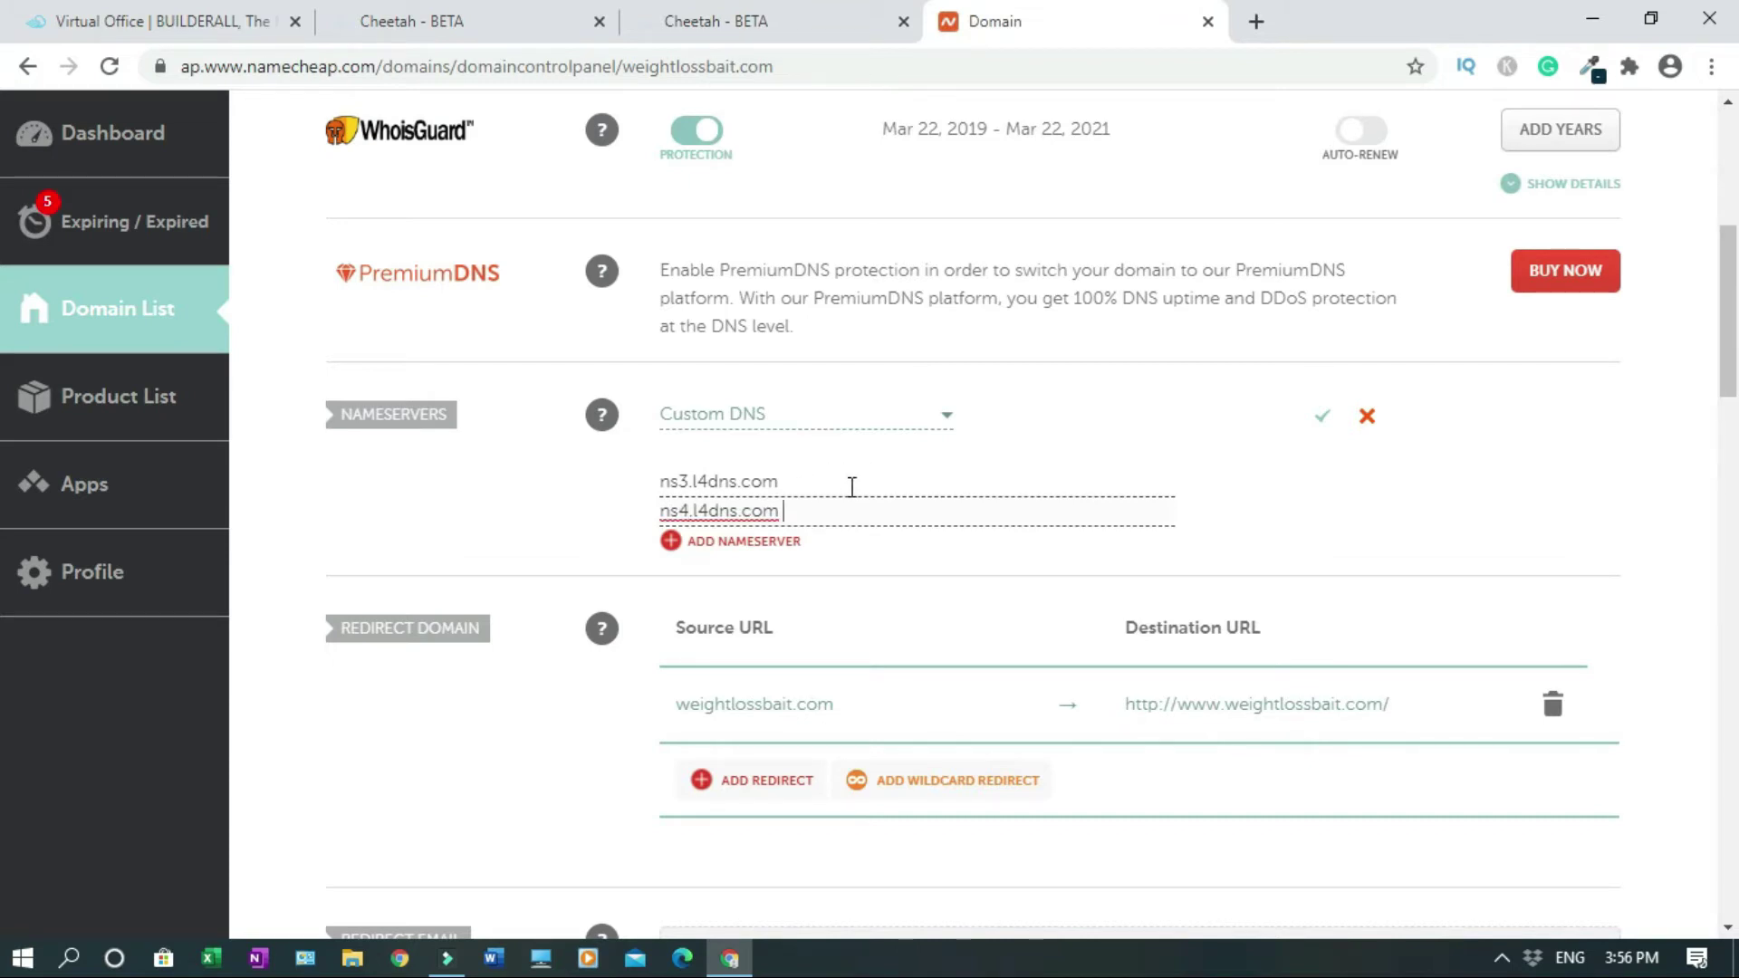
left_click(1323, 418)
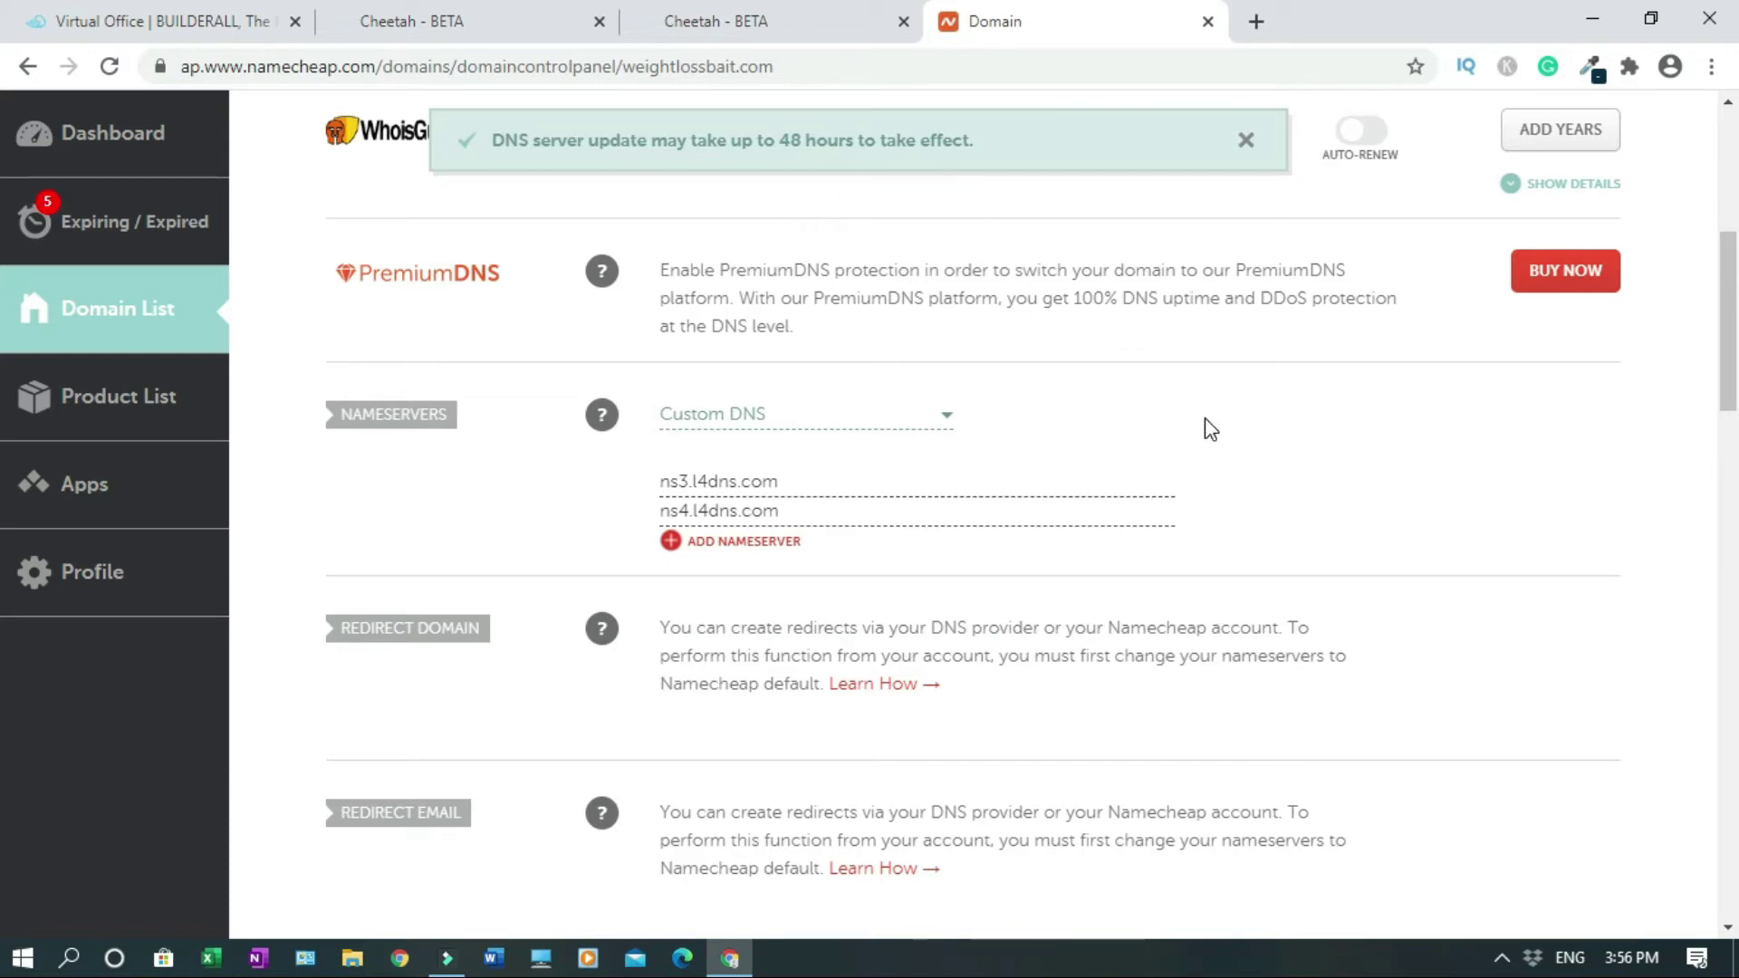
Close the Namecheap domain page and the Cheetah page editor, leaving the editor without saving
left_click(1207, 21)
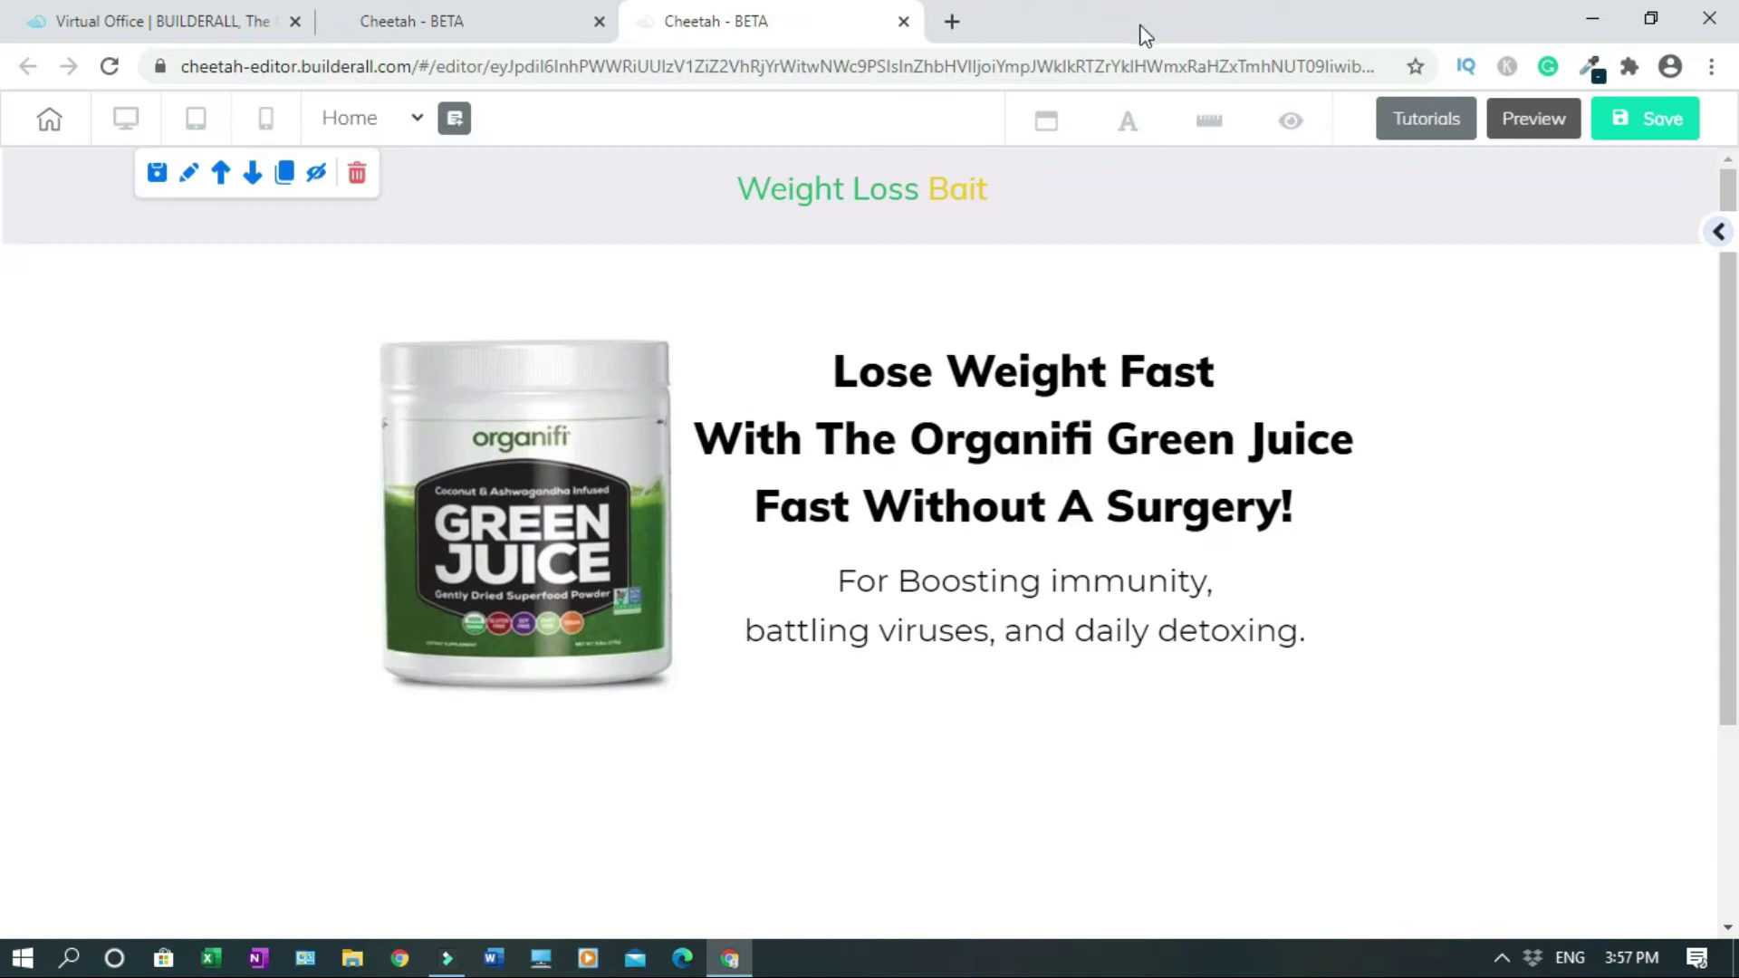
left_click(903, 24)
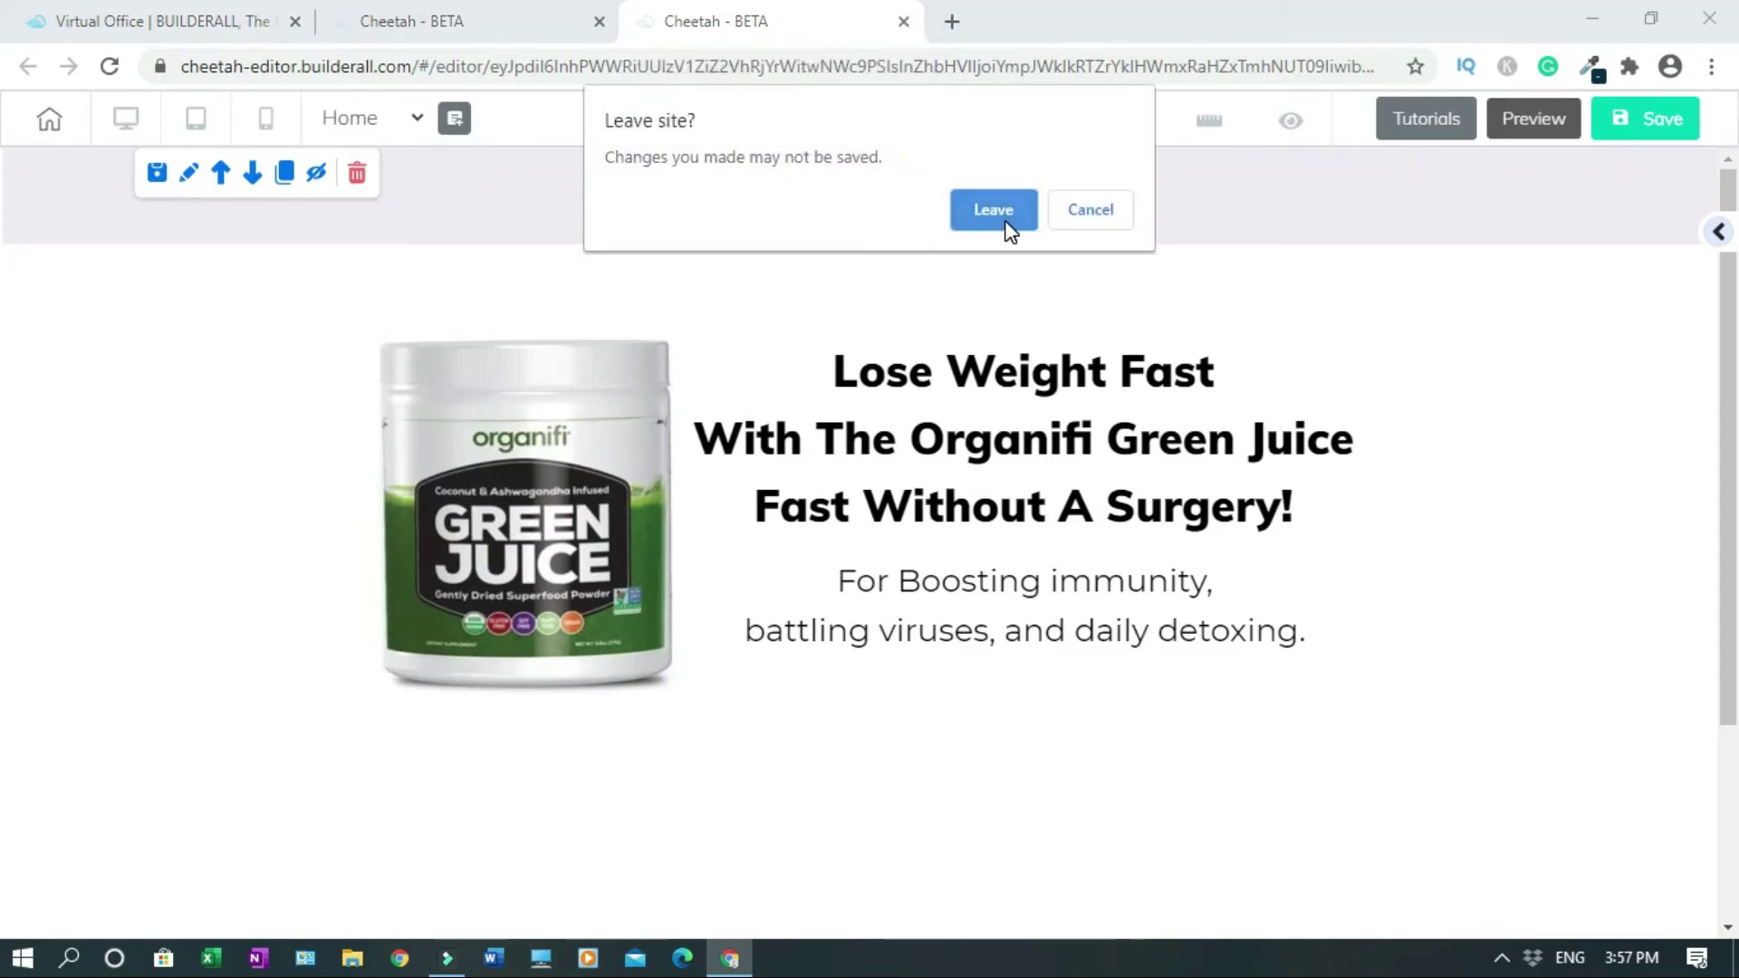
left_click(1001, 216)
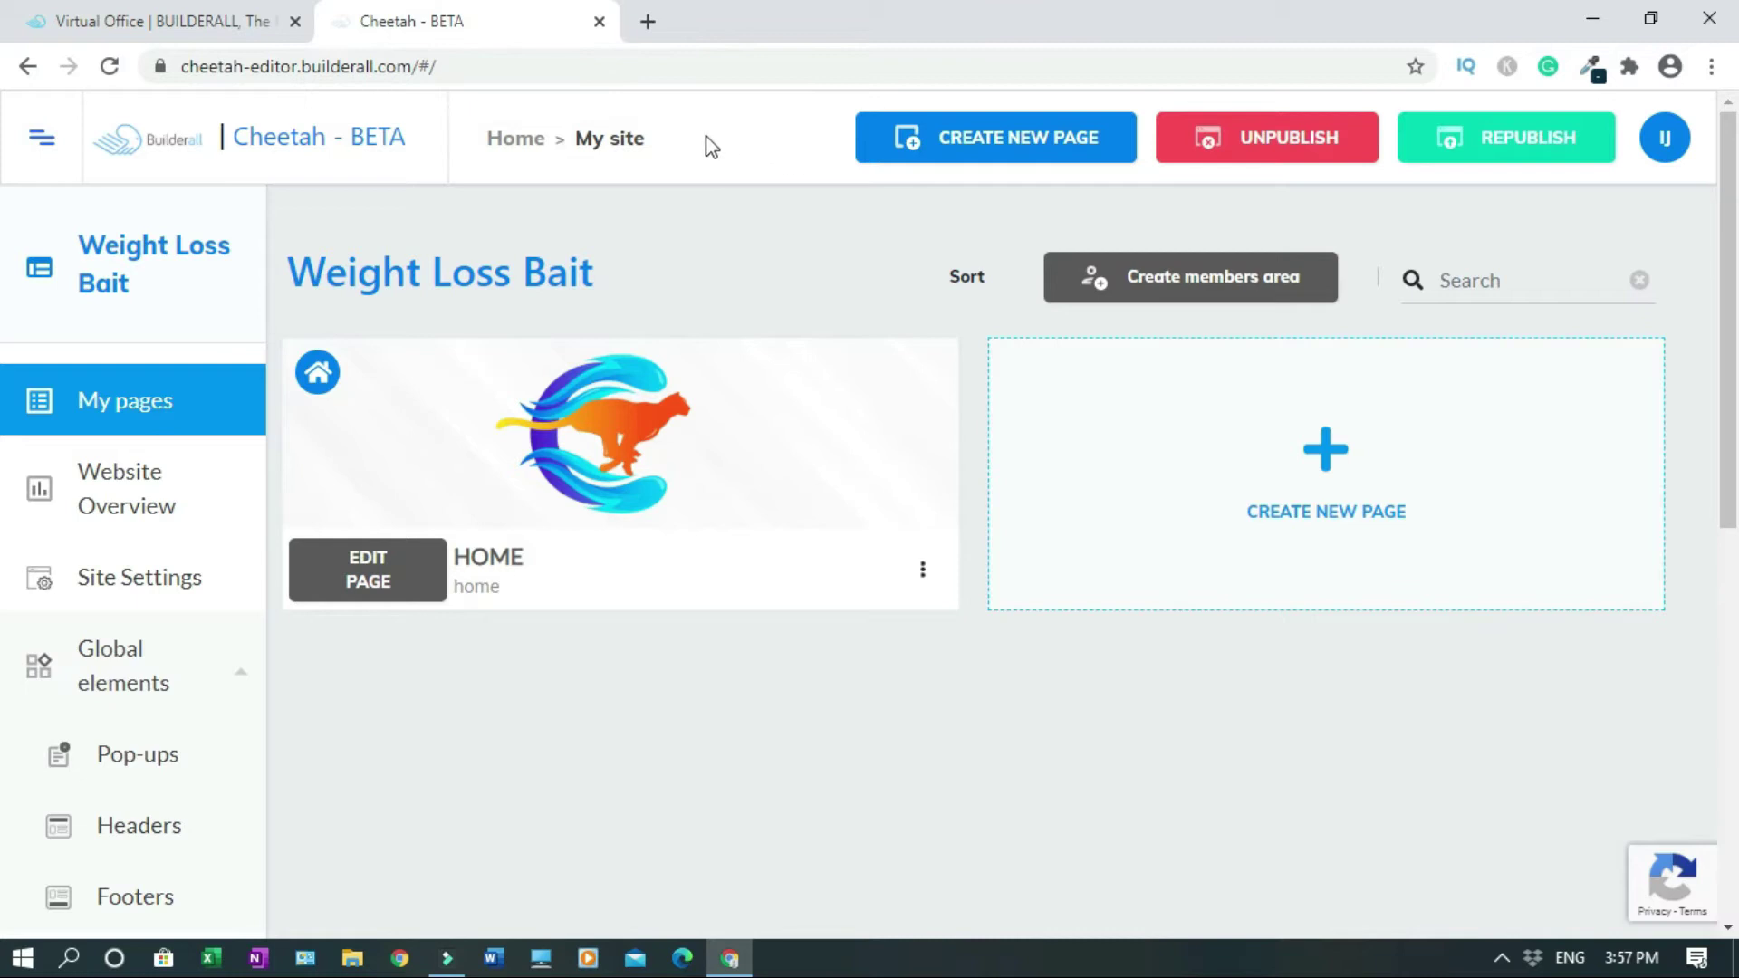
Check weightlossbait.com in a new incognito window, then close that window and return to Cheetah
left_click(646, 23)
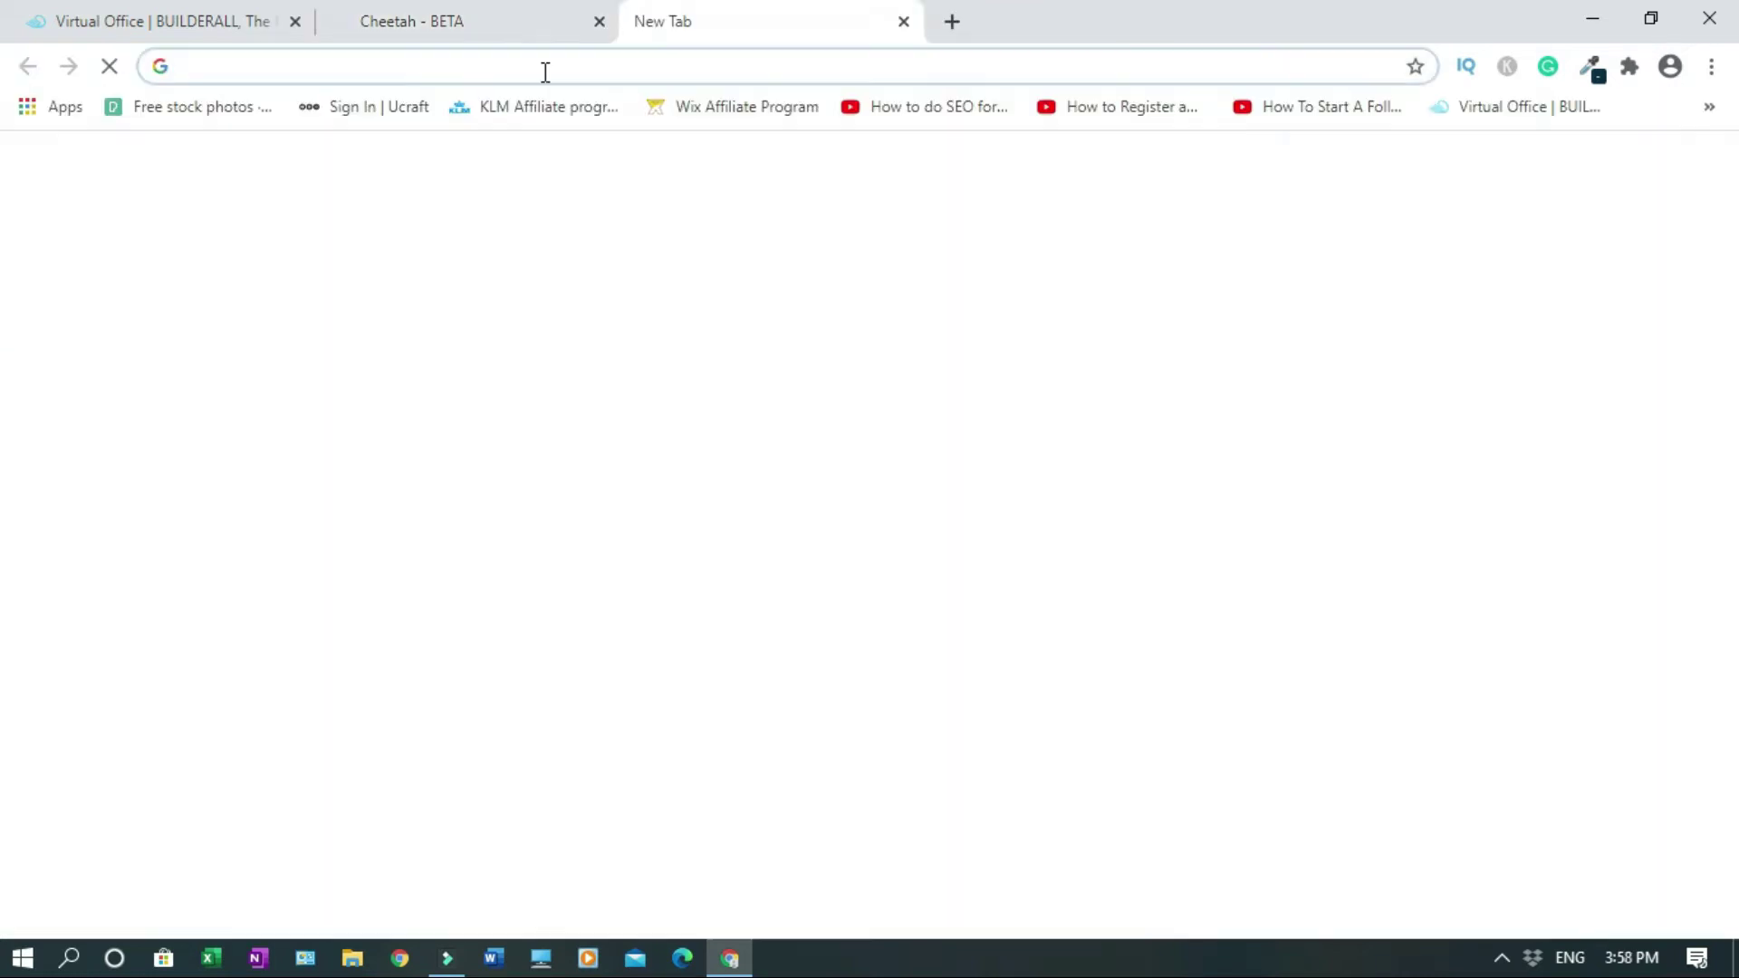
left_click(1712, 68)
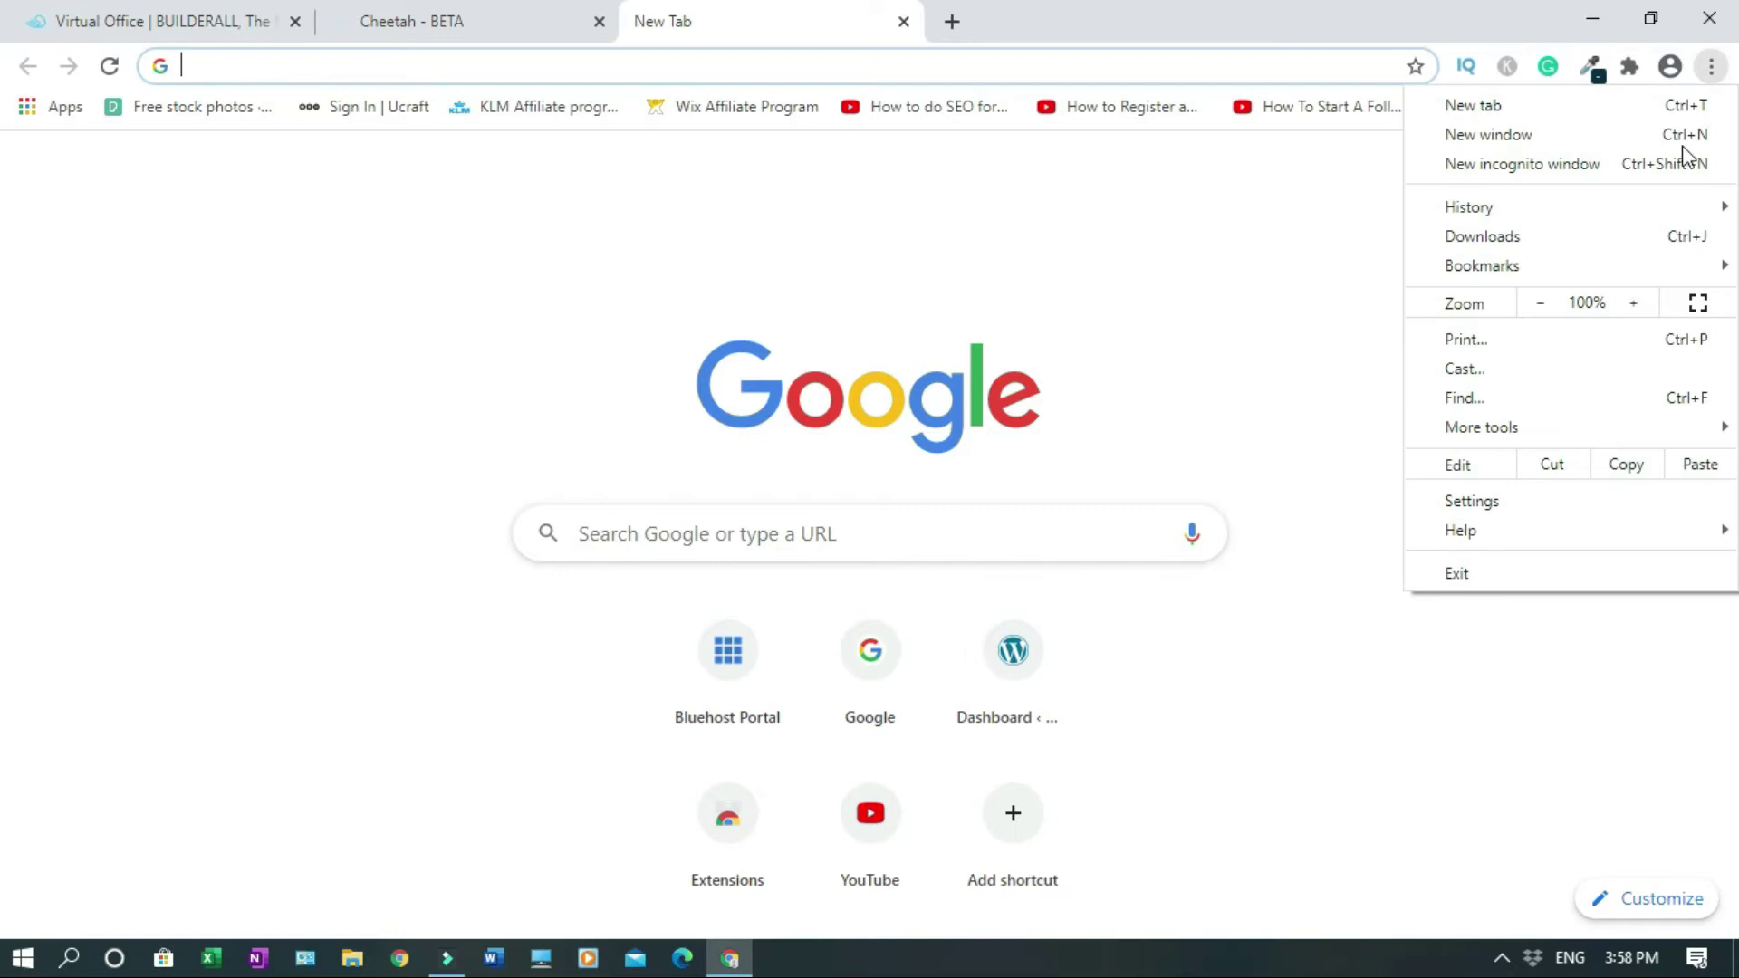
left_click(1544, 179)
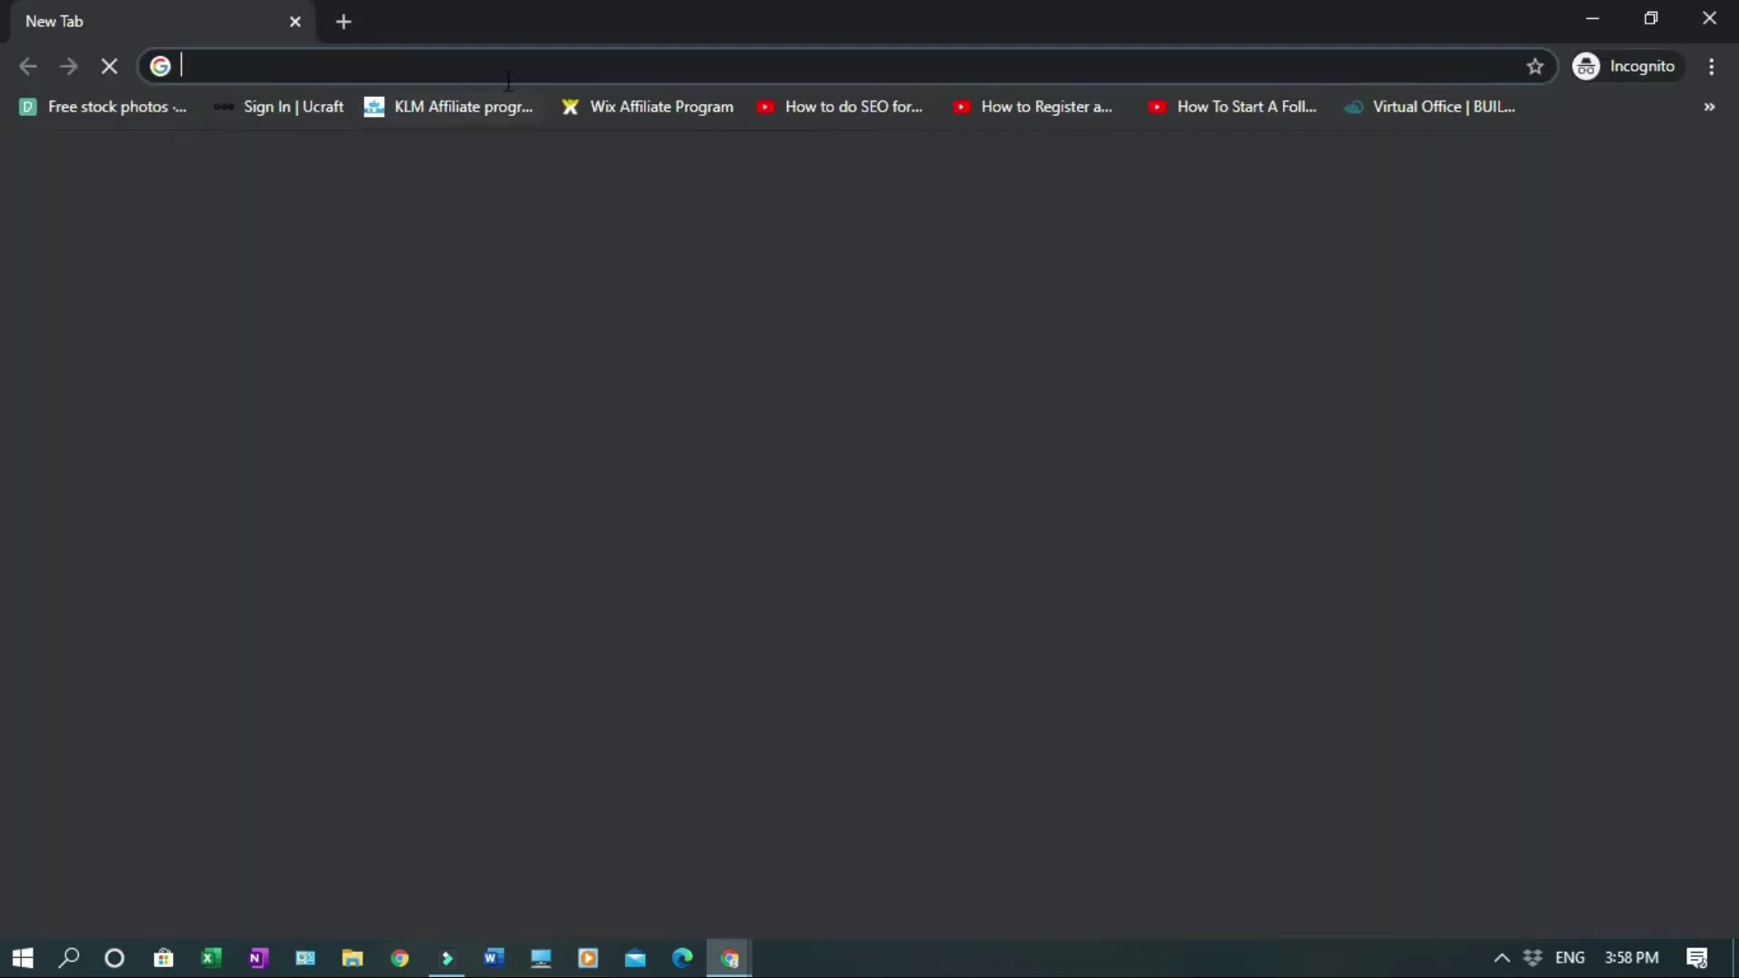
type("weightlo")
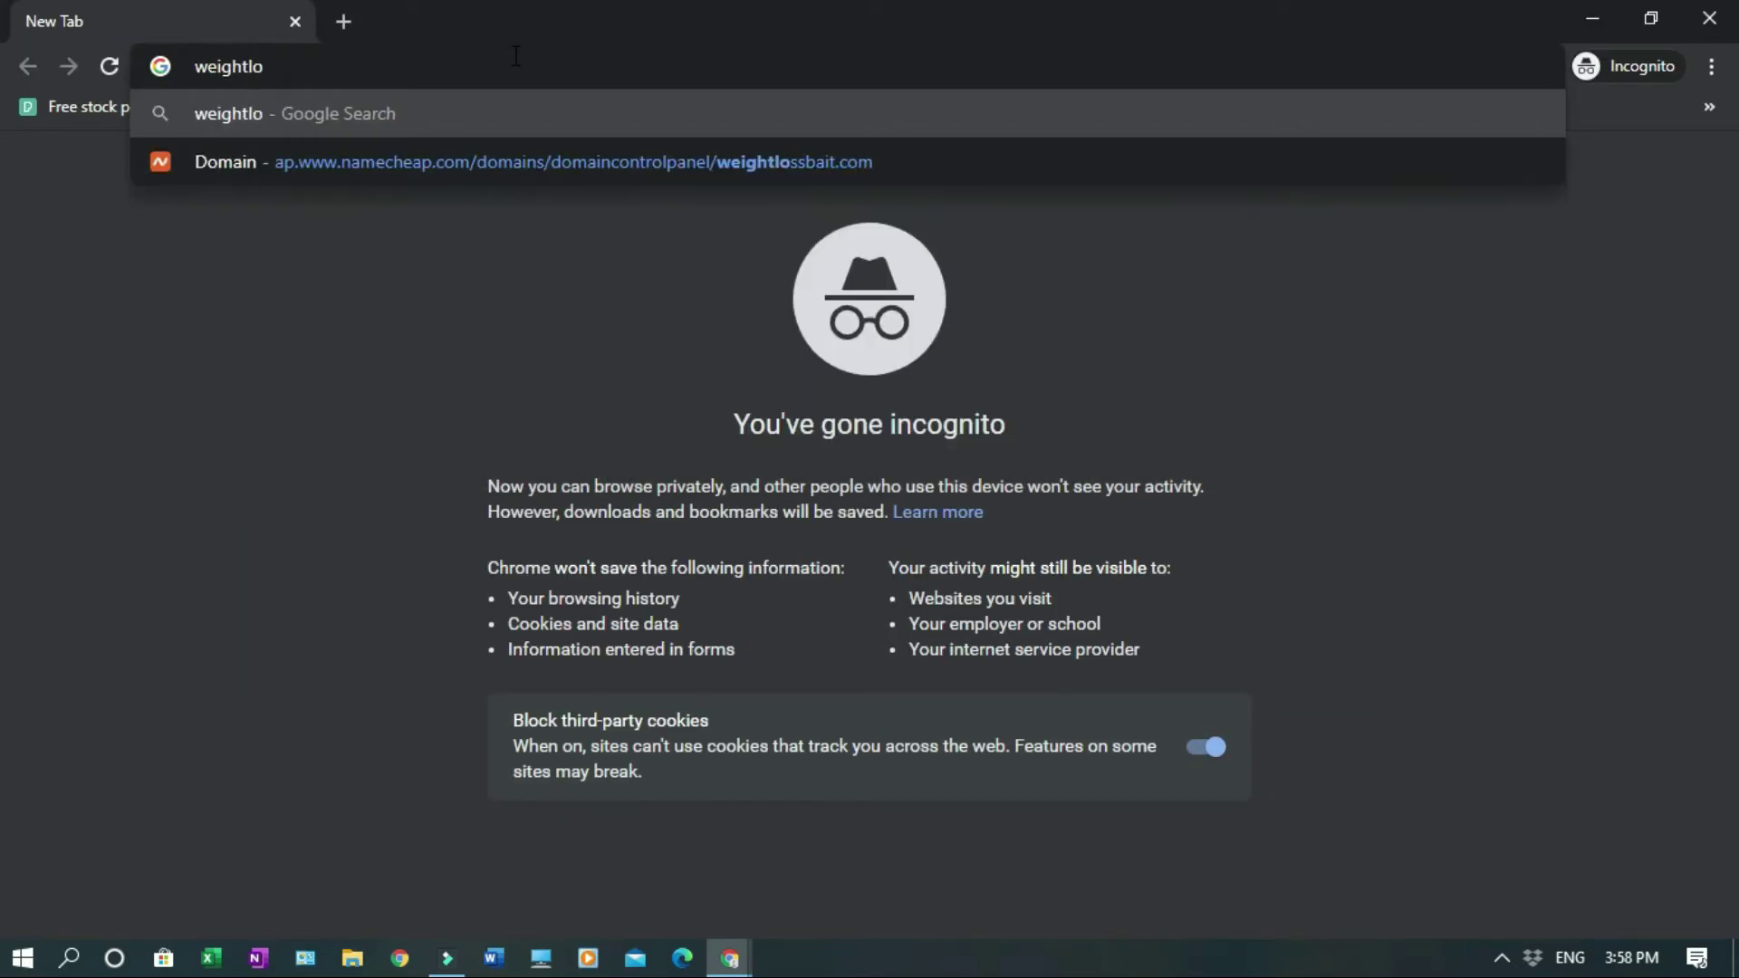
type("ssbait.com")
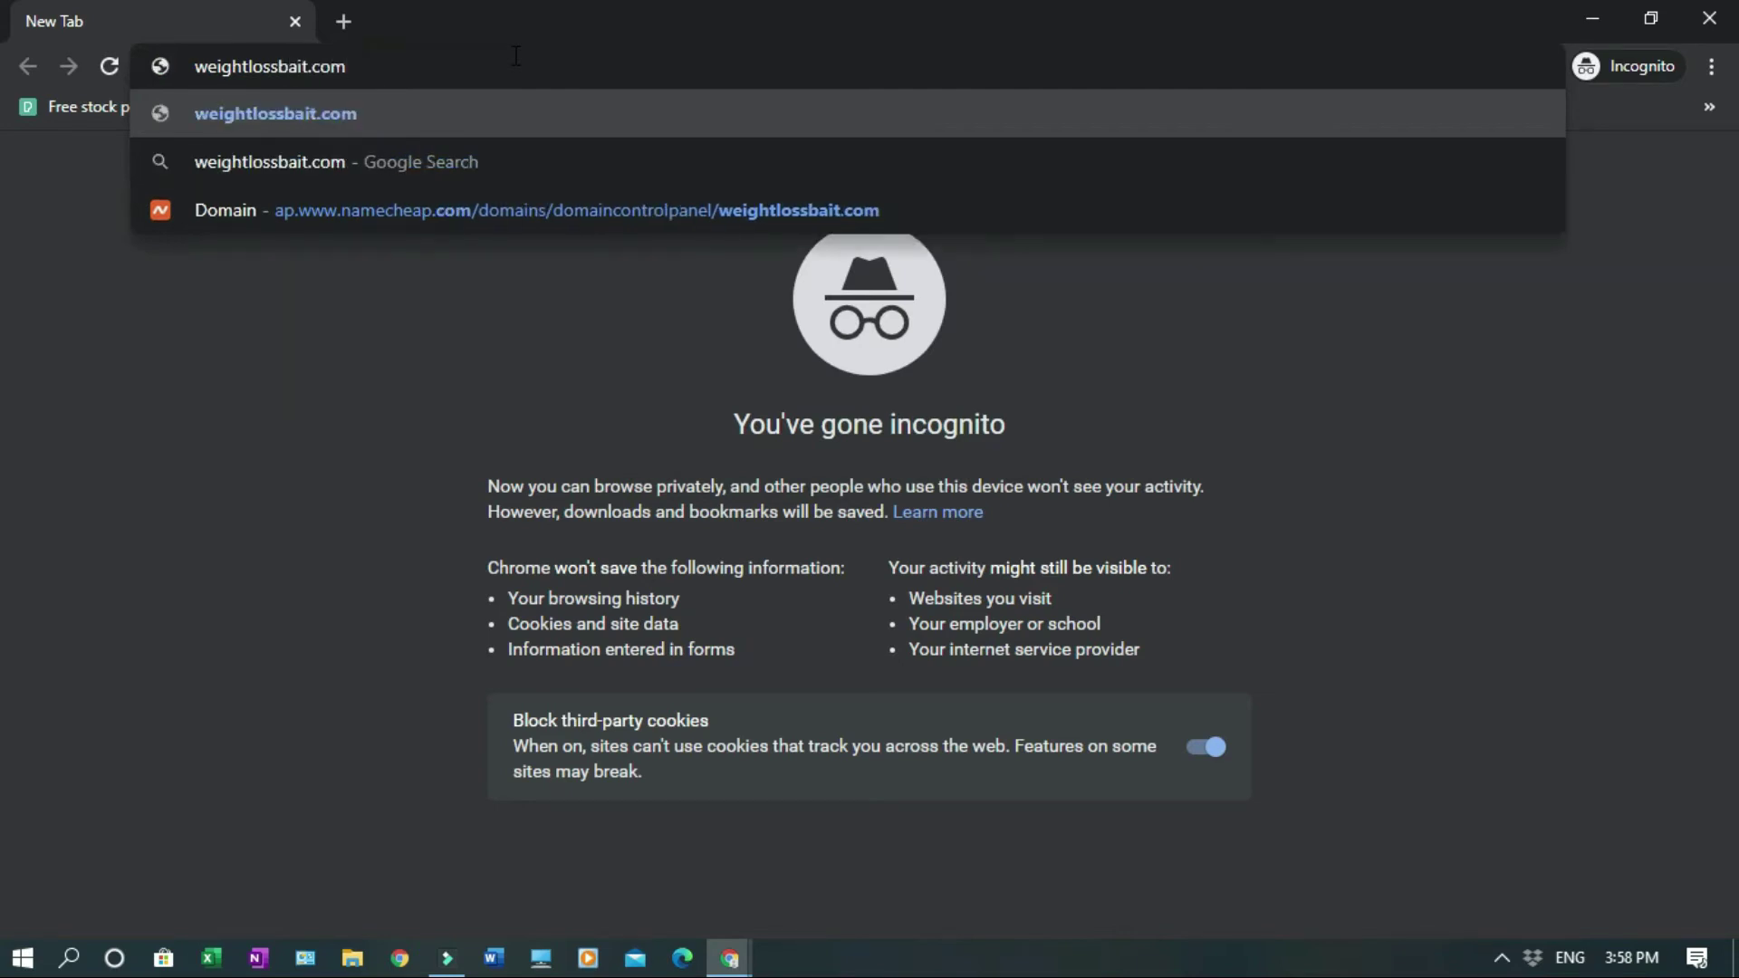
key("Return")
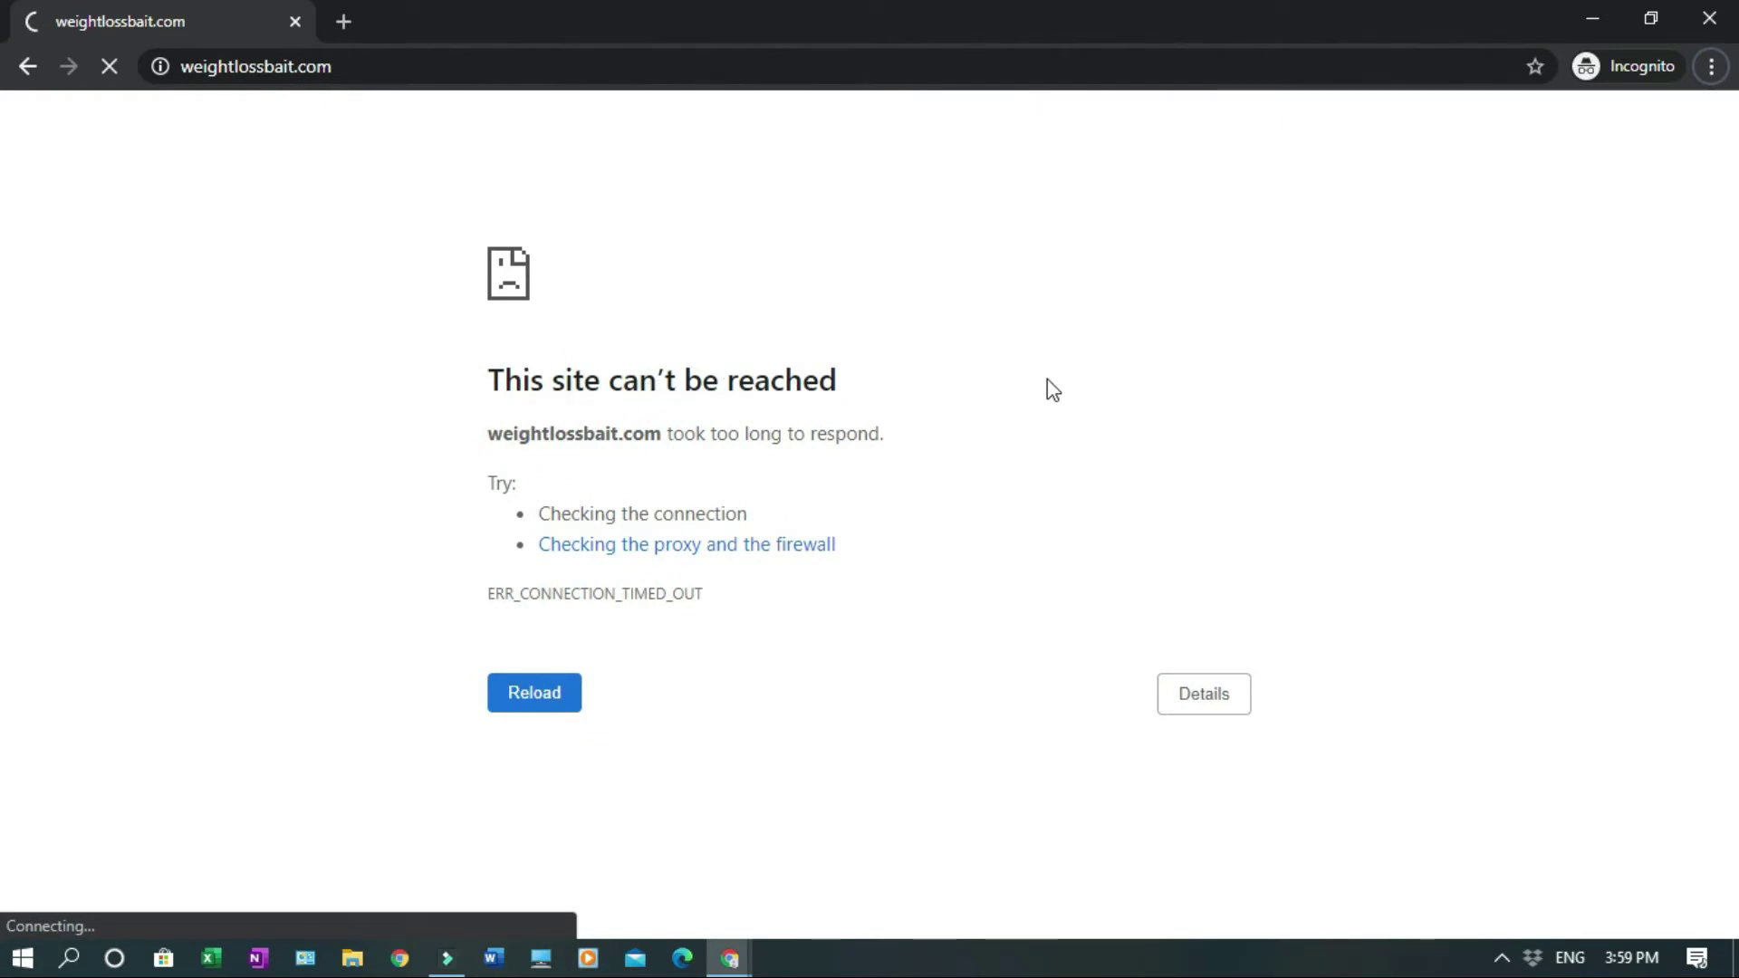
left_click(1709, 18)
left_click(412, 21)
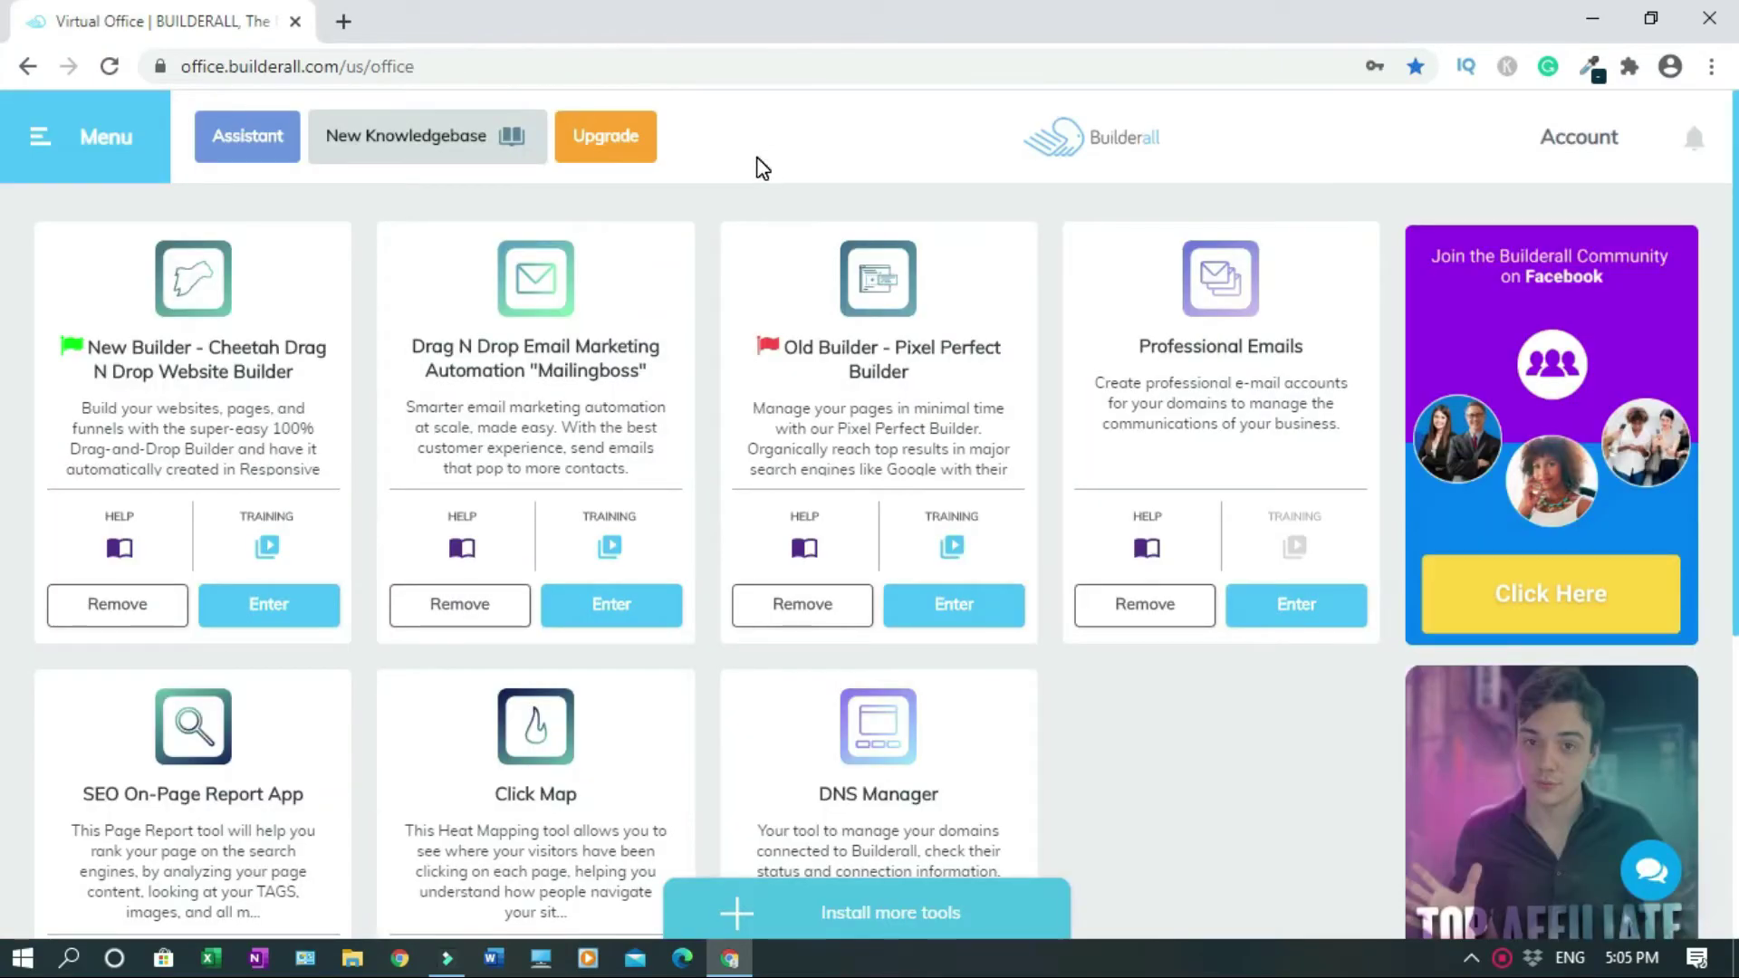
Load weightlossbait.com in a new browser tab and look through the live page down to its footer
left_click(343, 21)
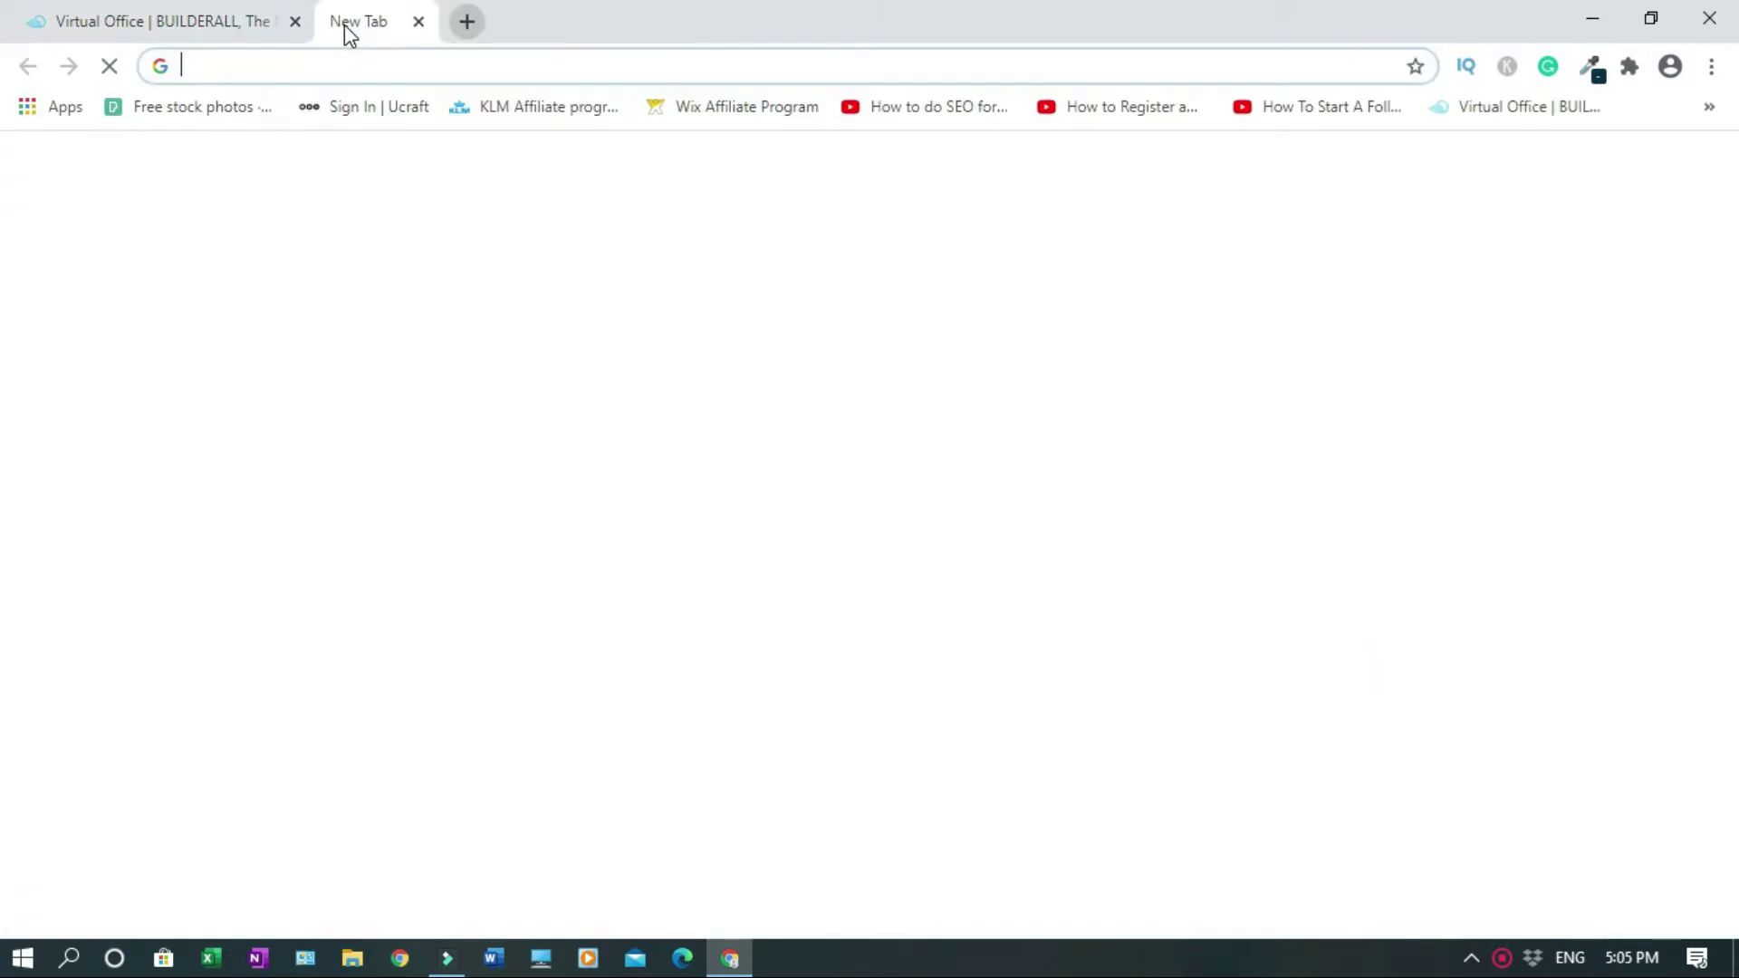
type("weig")
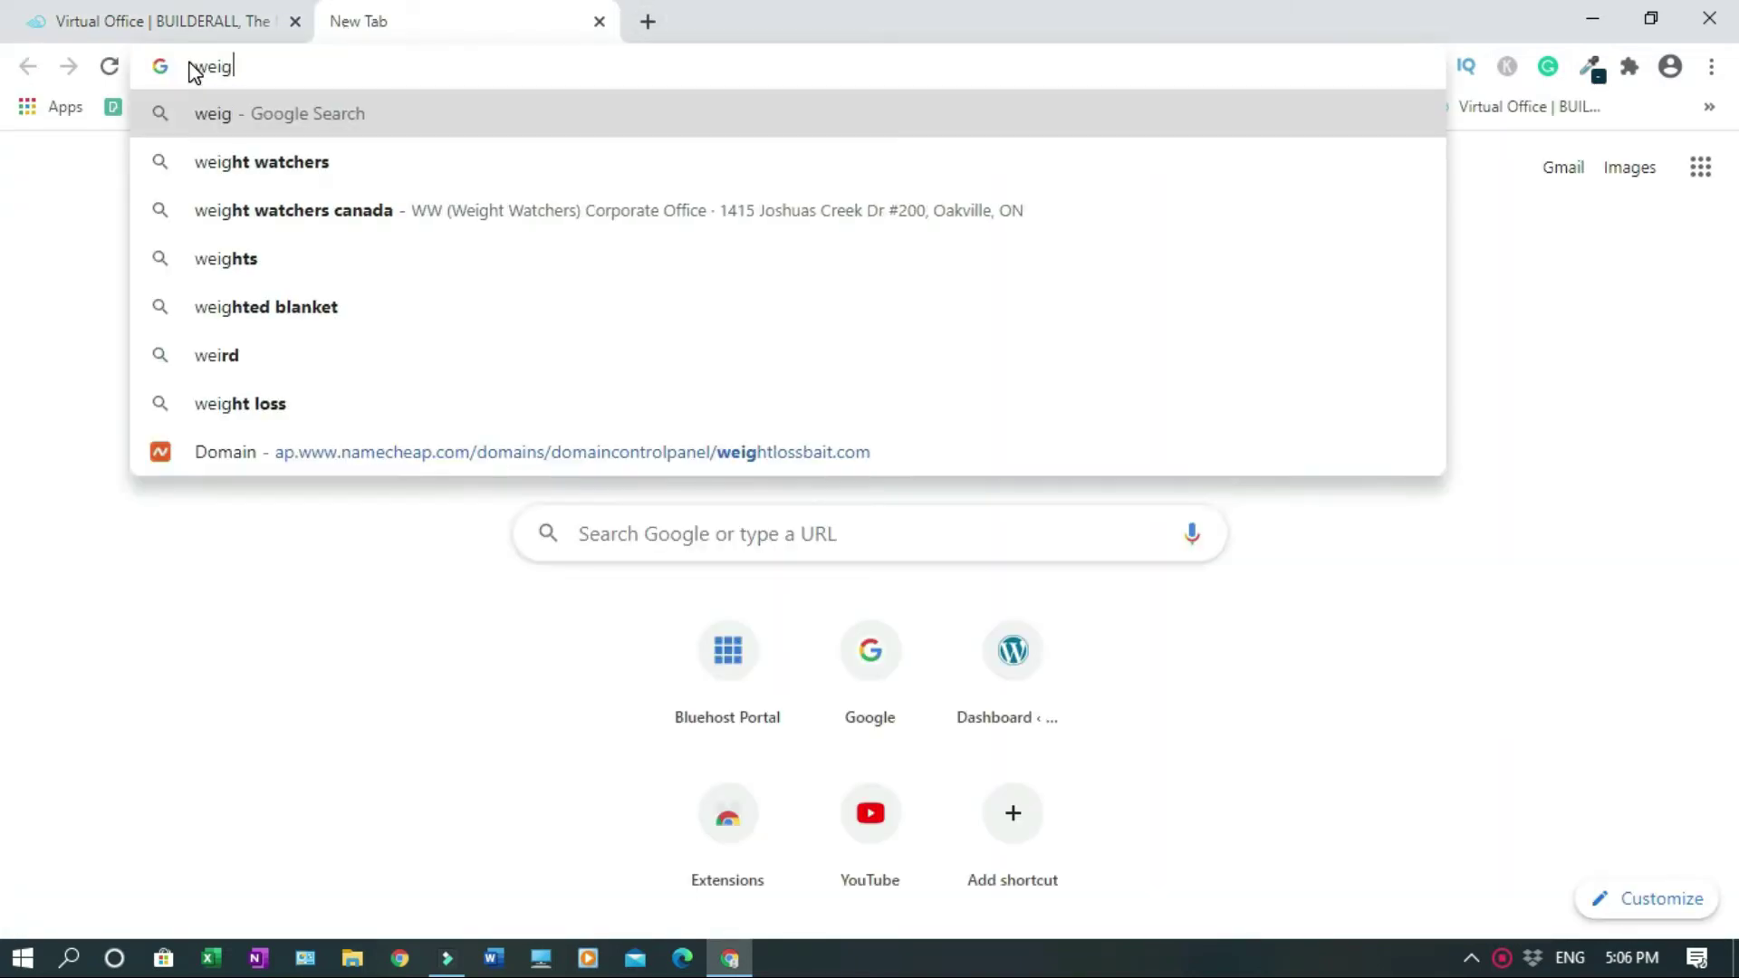
type("htlossbait.com")
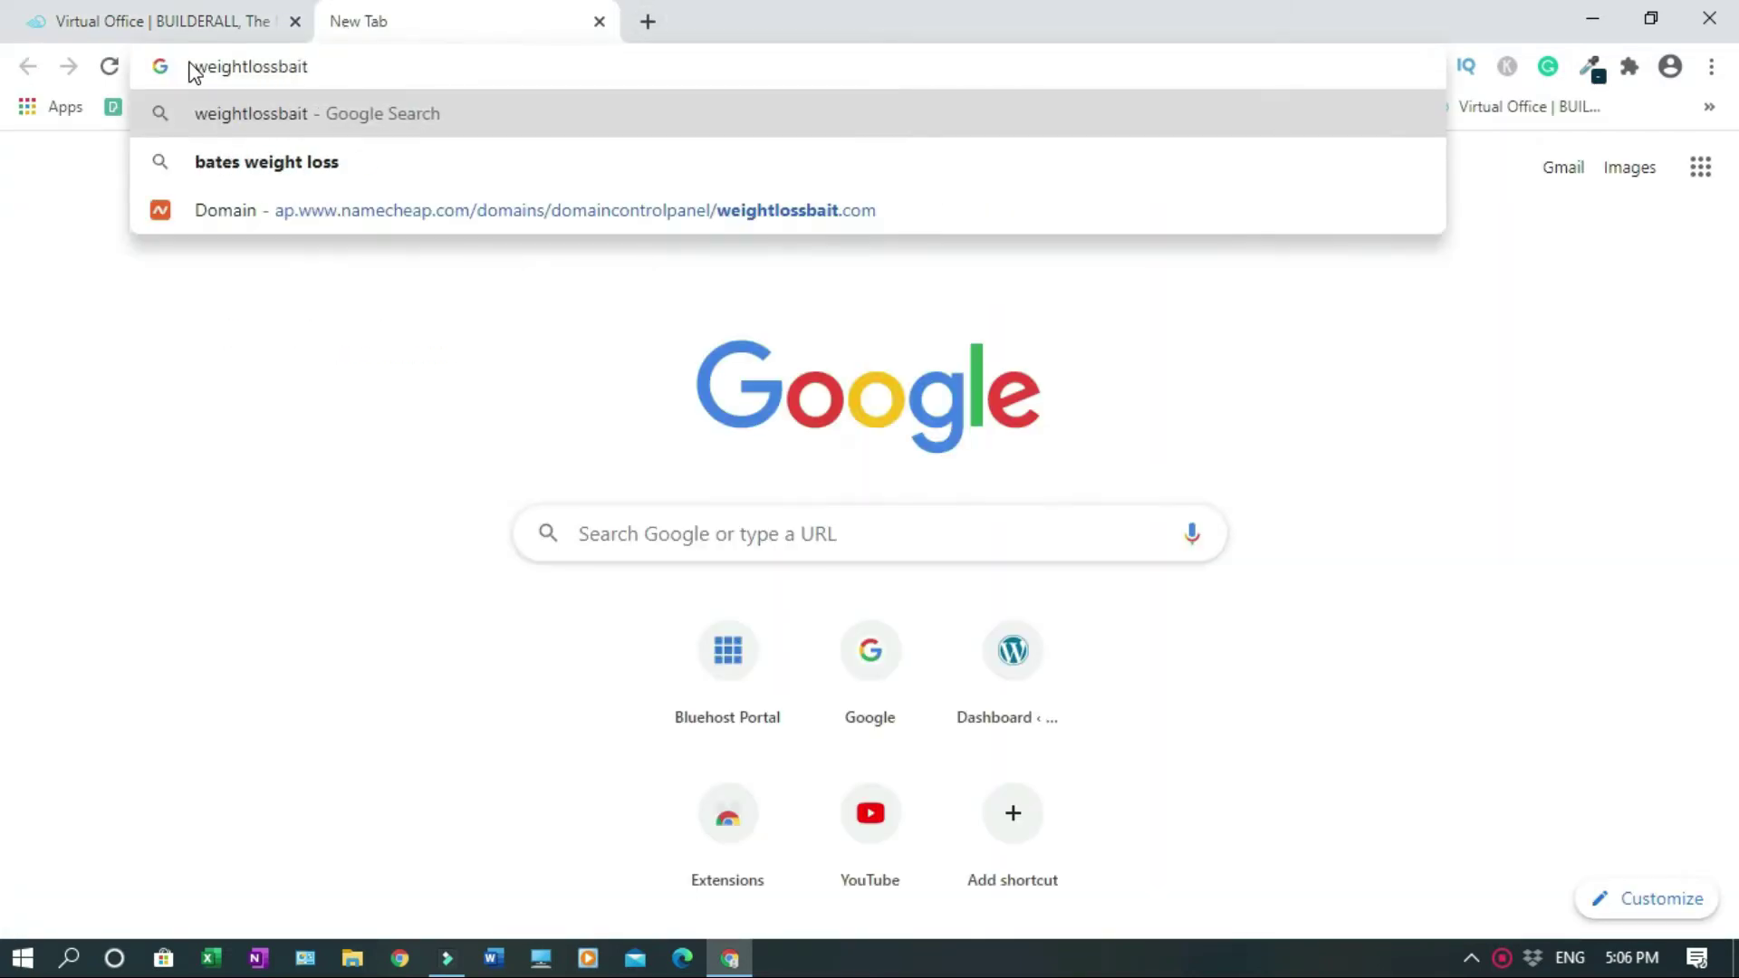
key("Return")
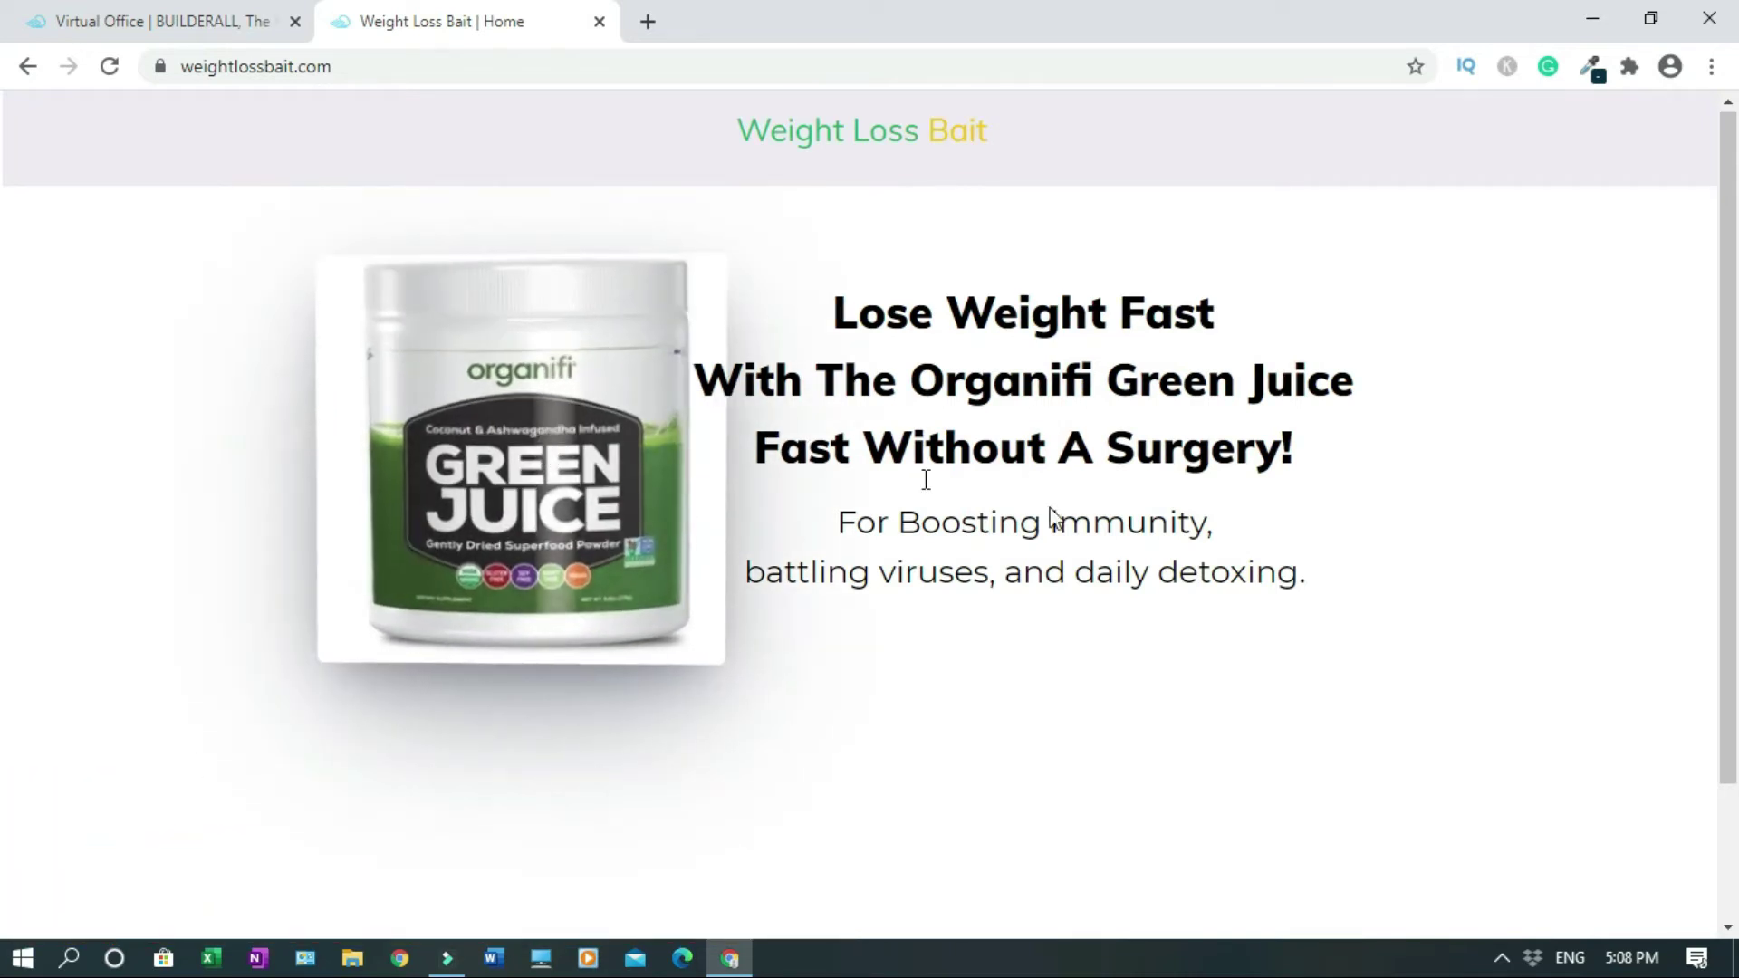
scroll(1732, 493, "down", 1)
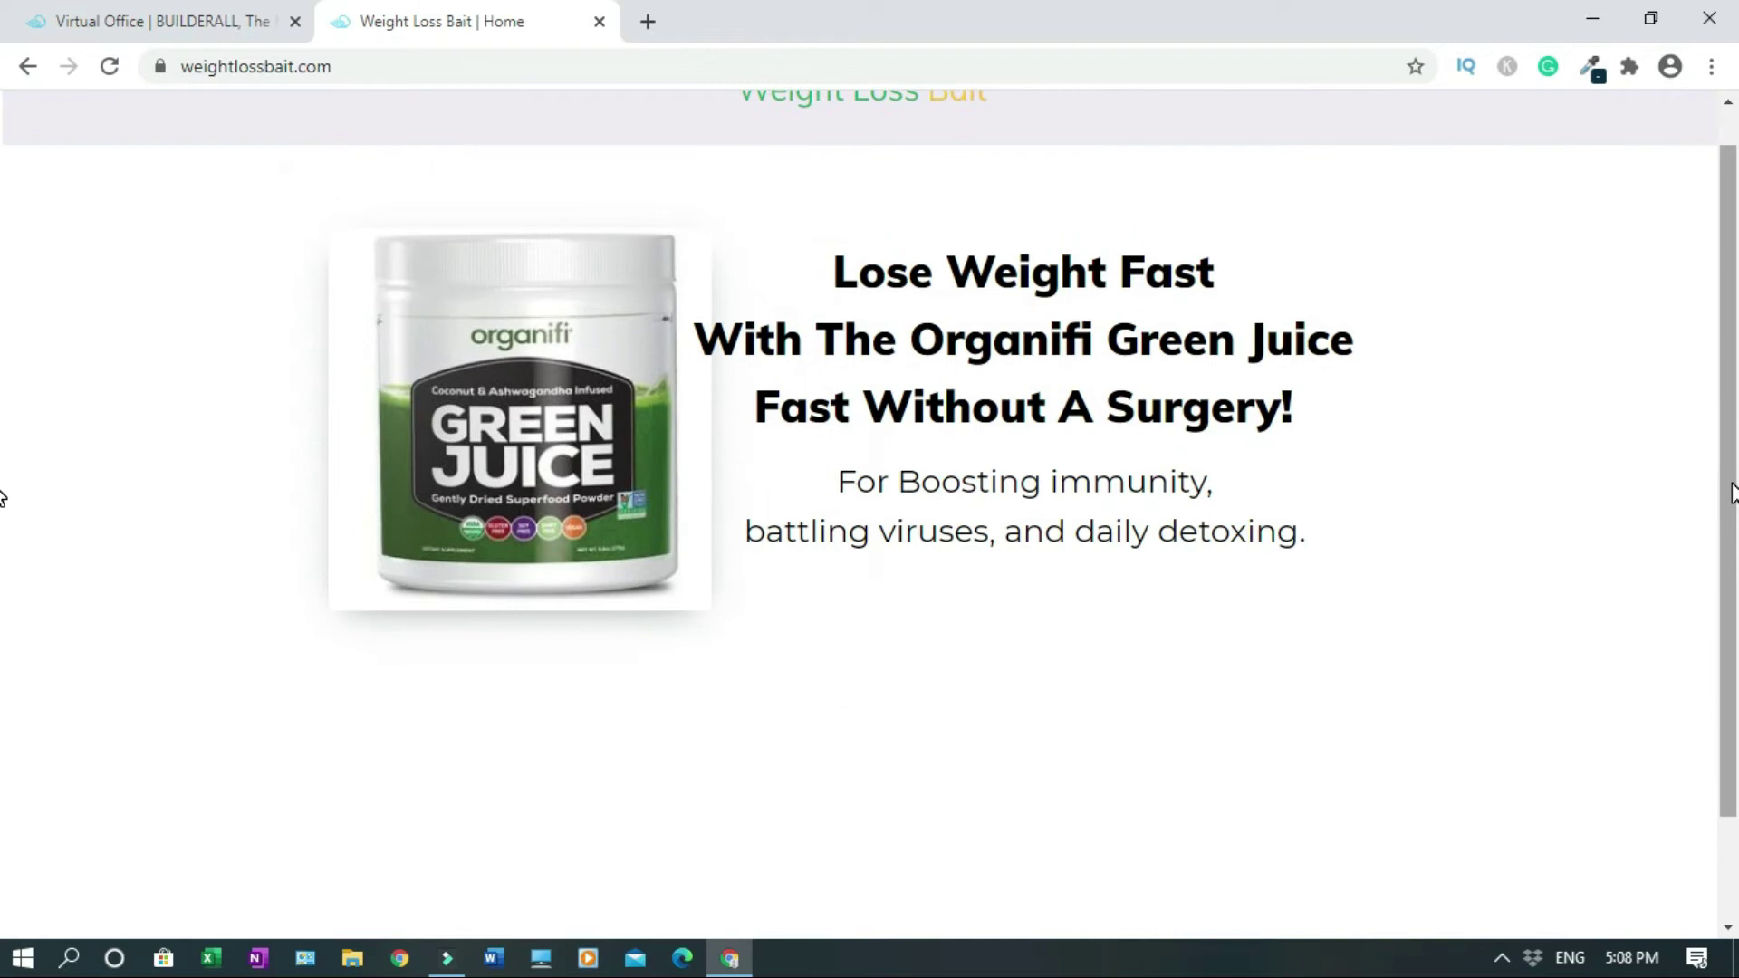
scroll(1732, 494, "down", 2)
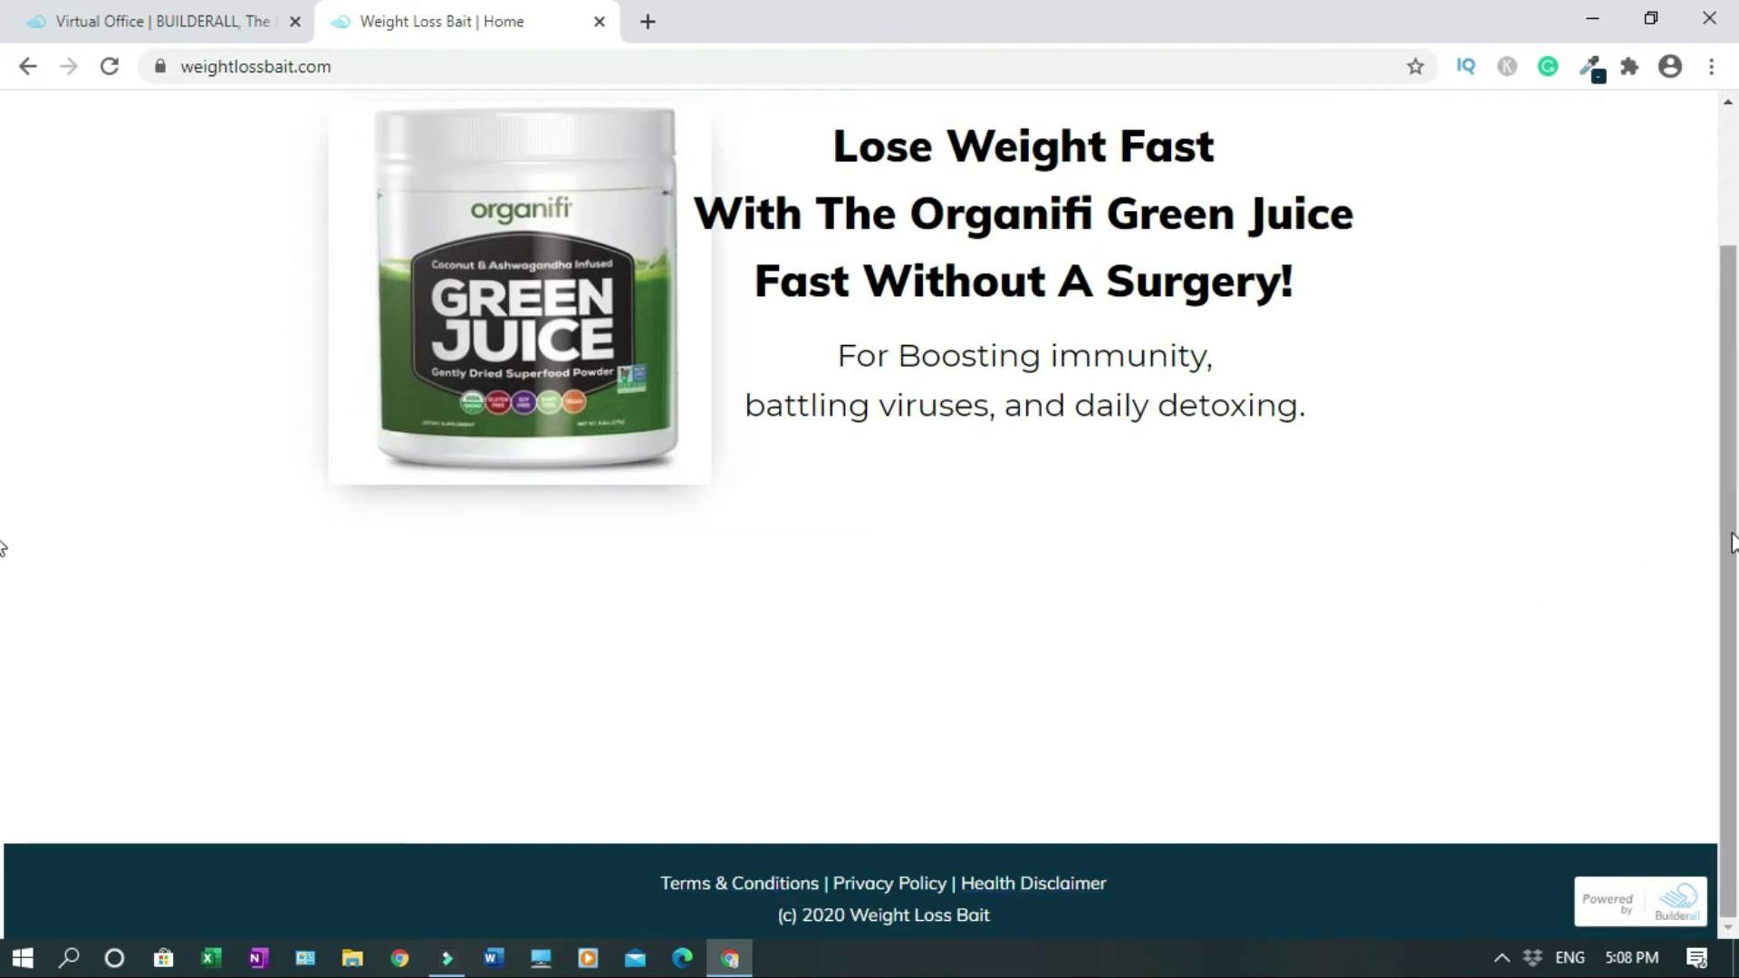
left_click_drag(1731, 534, 1720, 341)
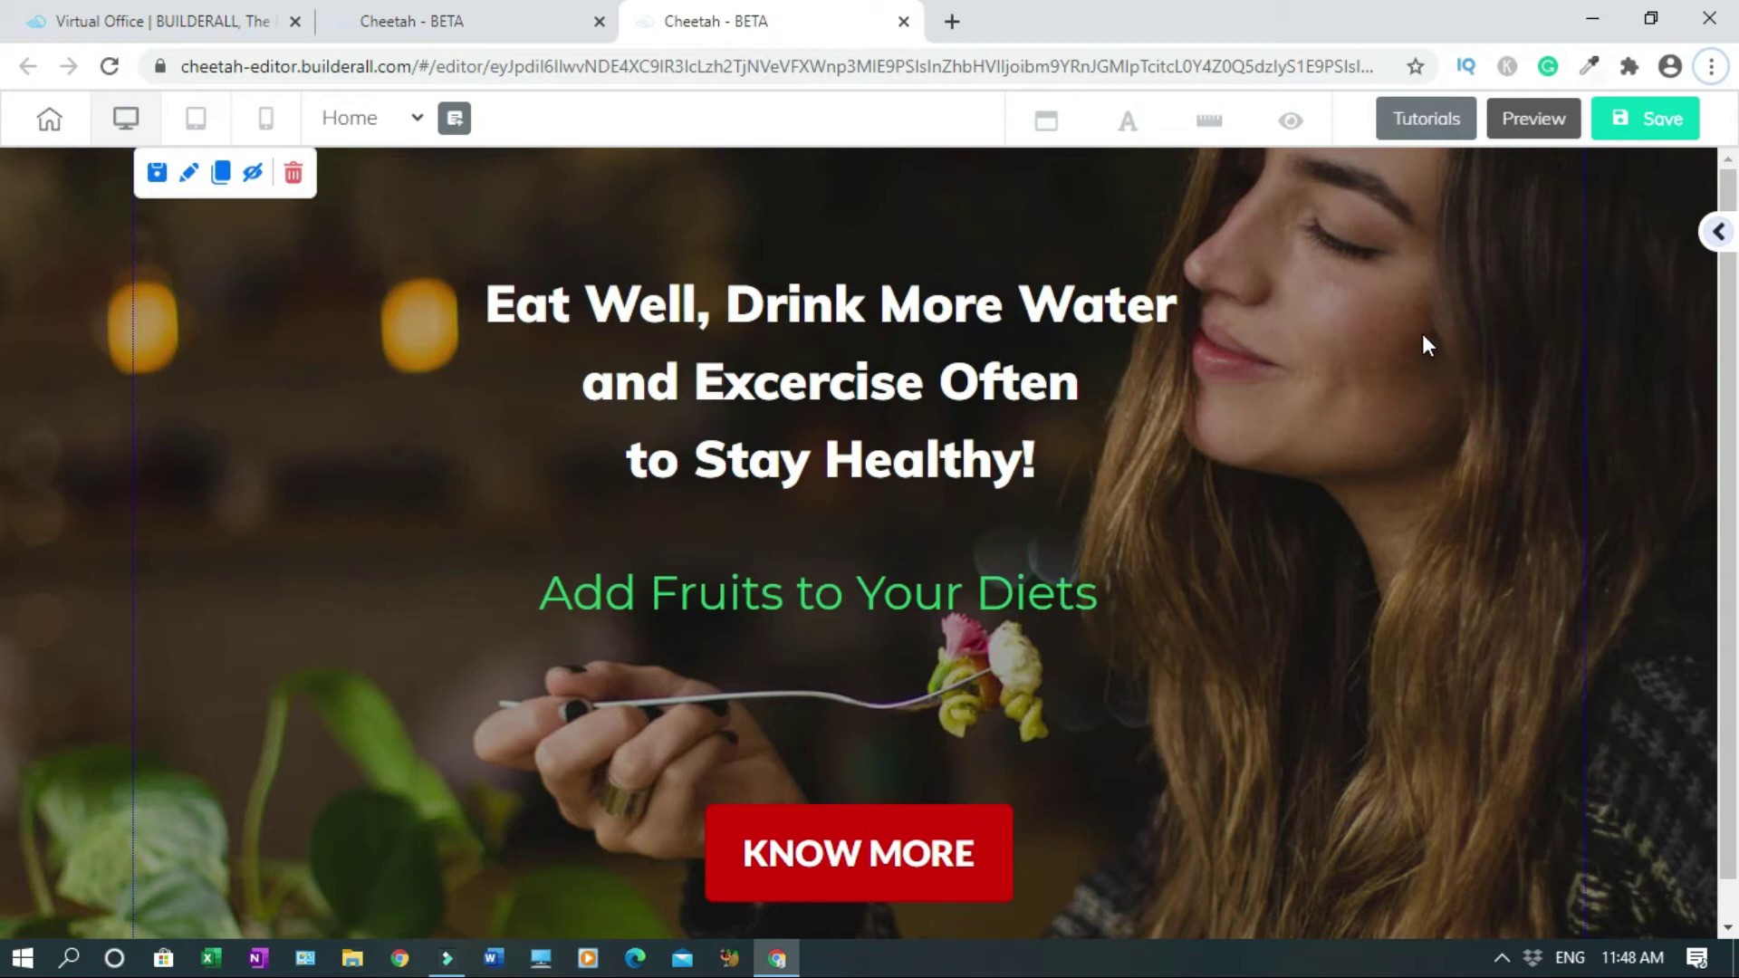
Save the Sub site's Home page, agree to publish the site, and dismiss the completion dialog
left_click(1644, 121)
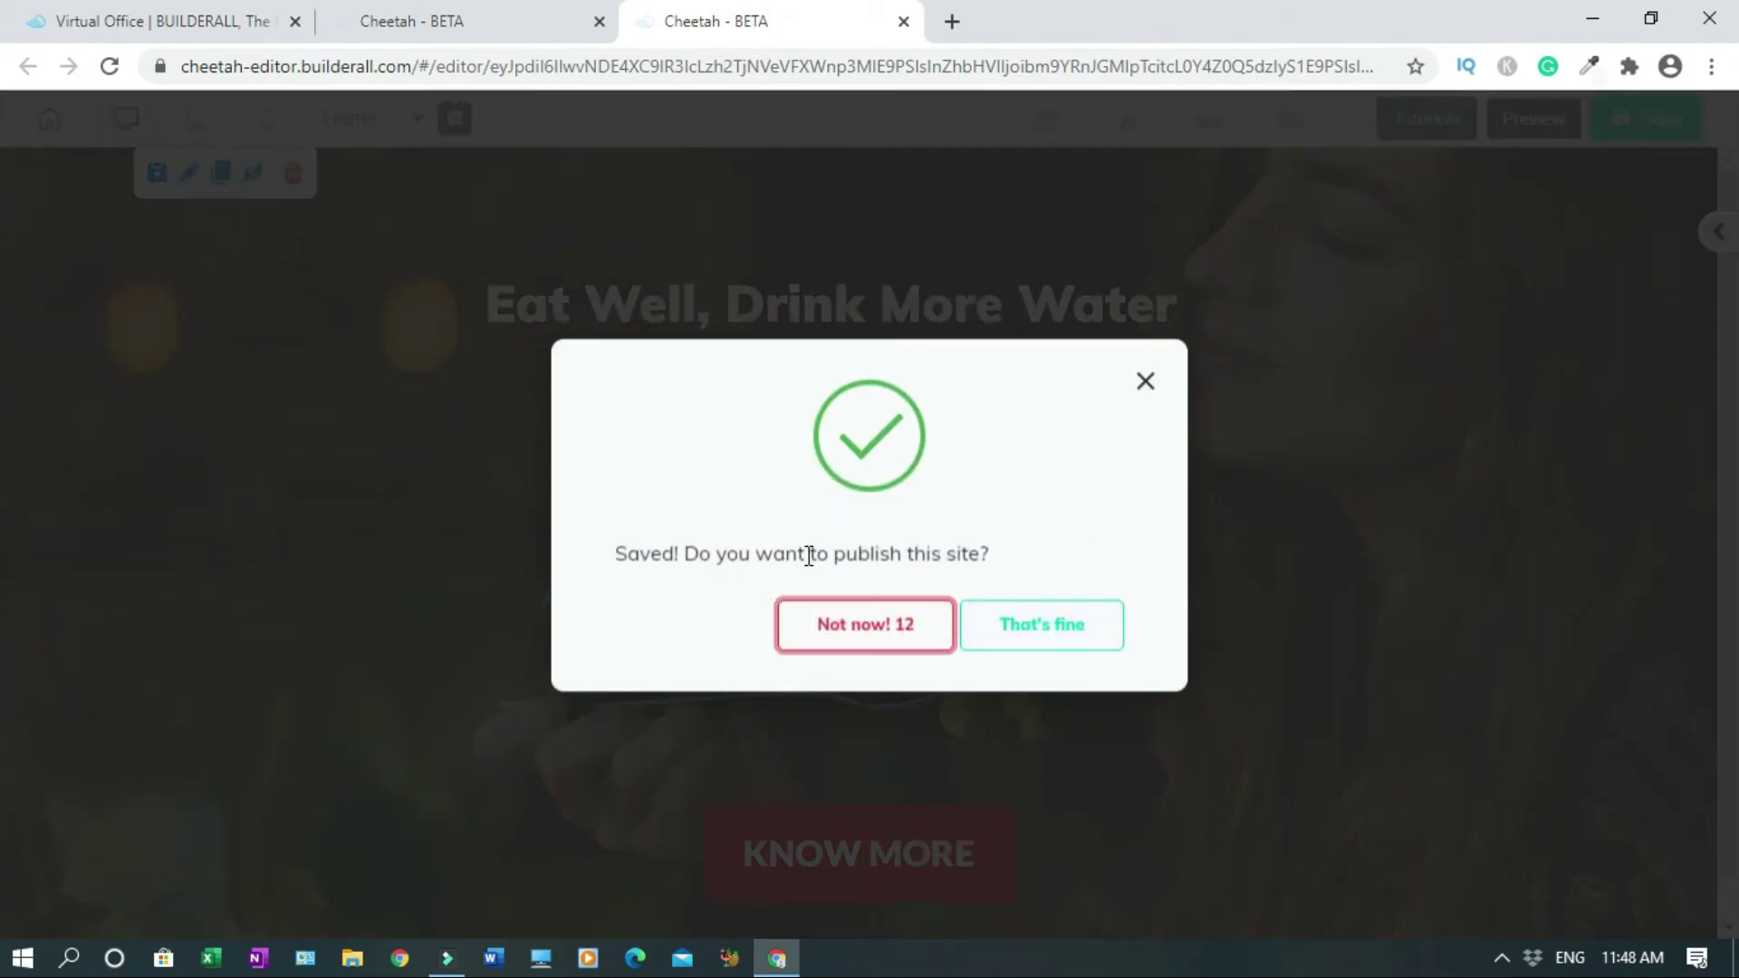
left_click(1019, 639)
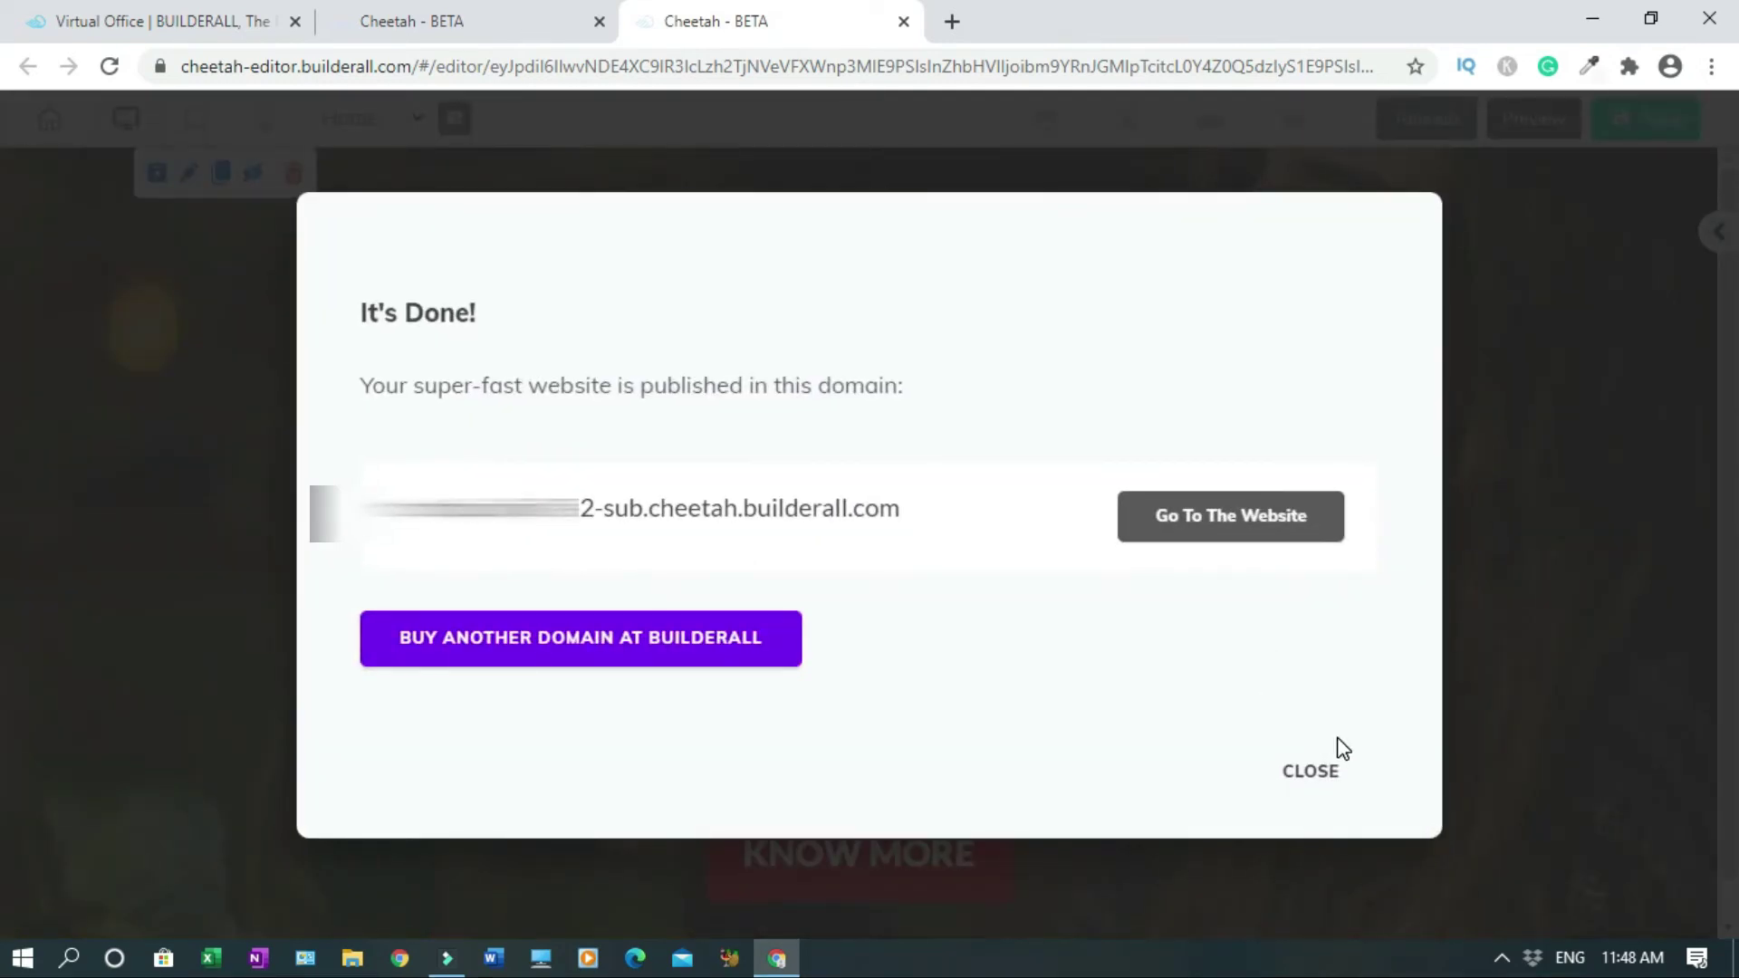
left_click(1318, 774)
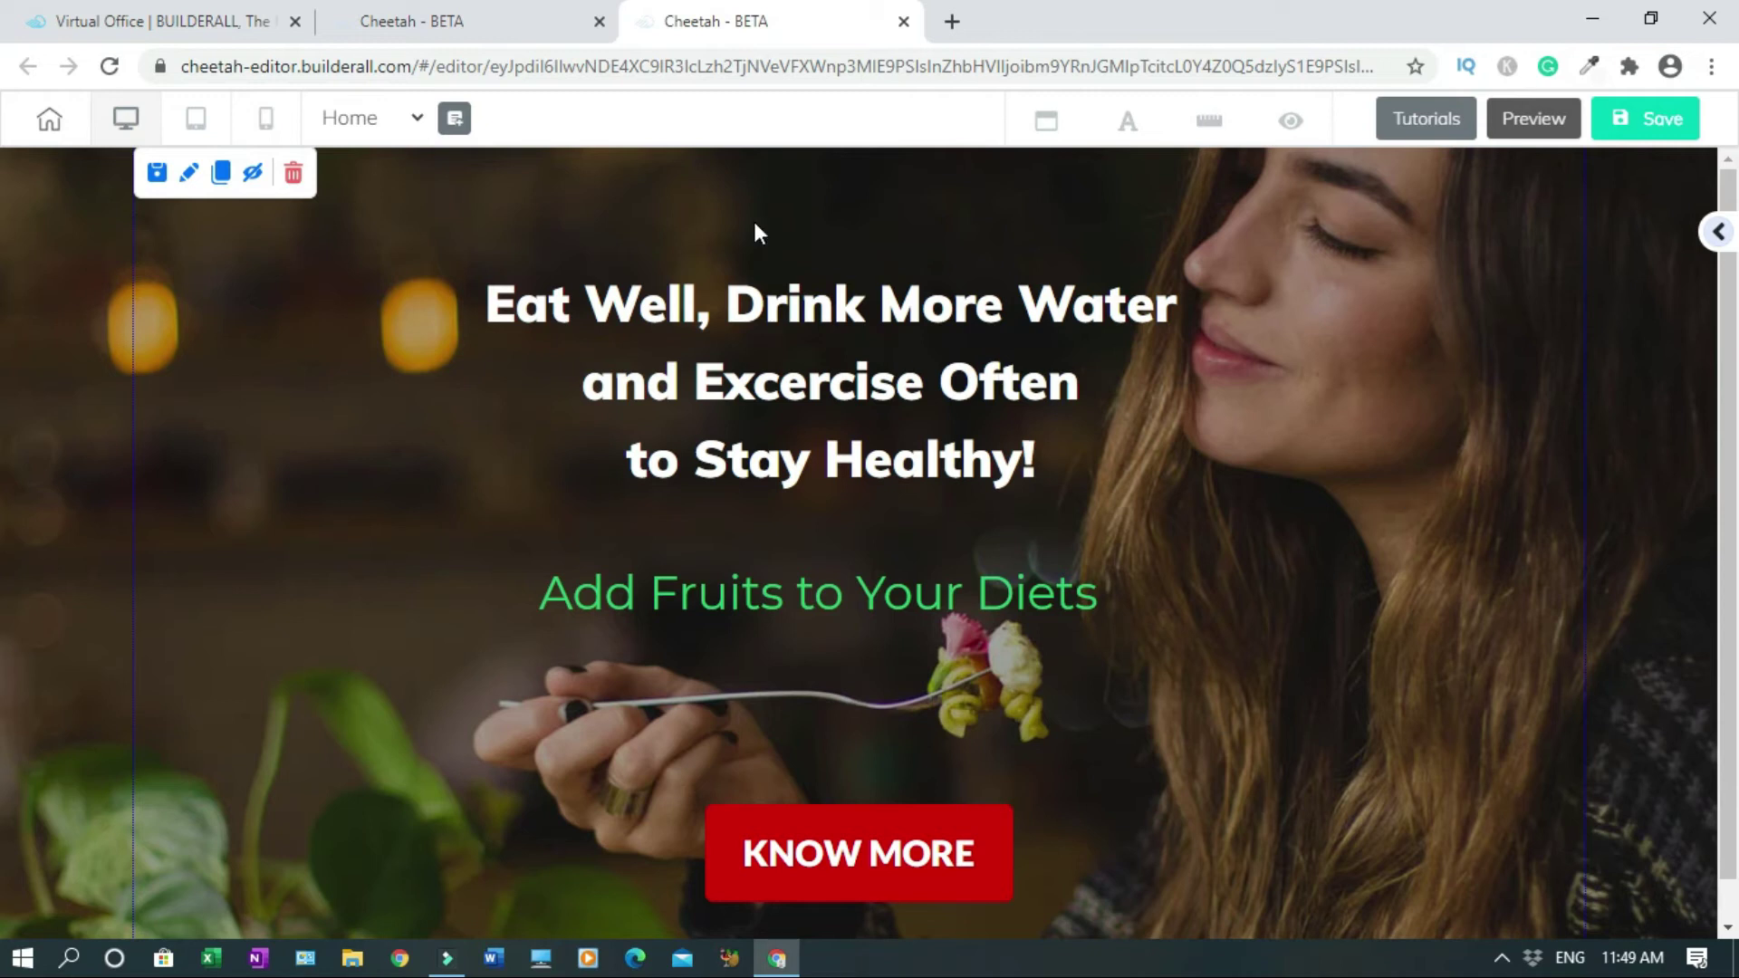
Leave the Sub site's page editor and site overview, and reopen the Cheetah site list from the Virtual Office
left_click(904, 22)
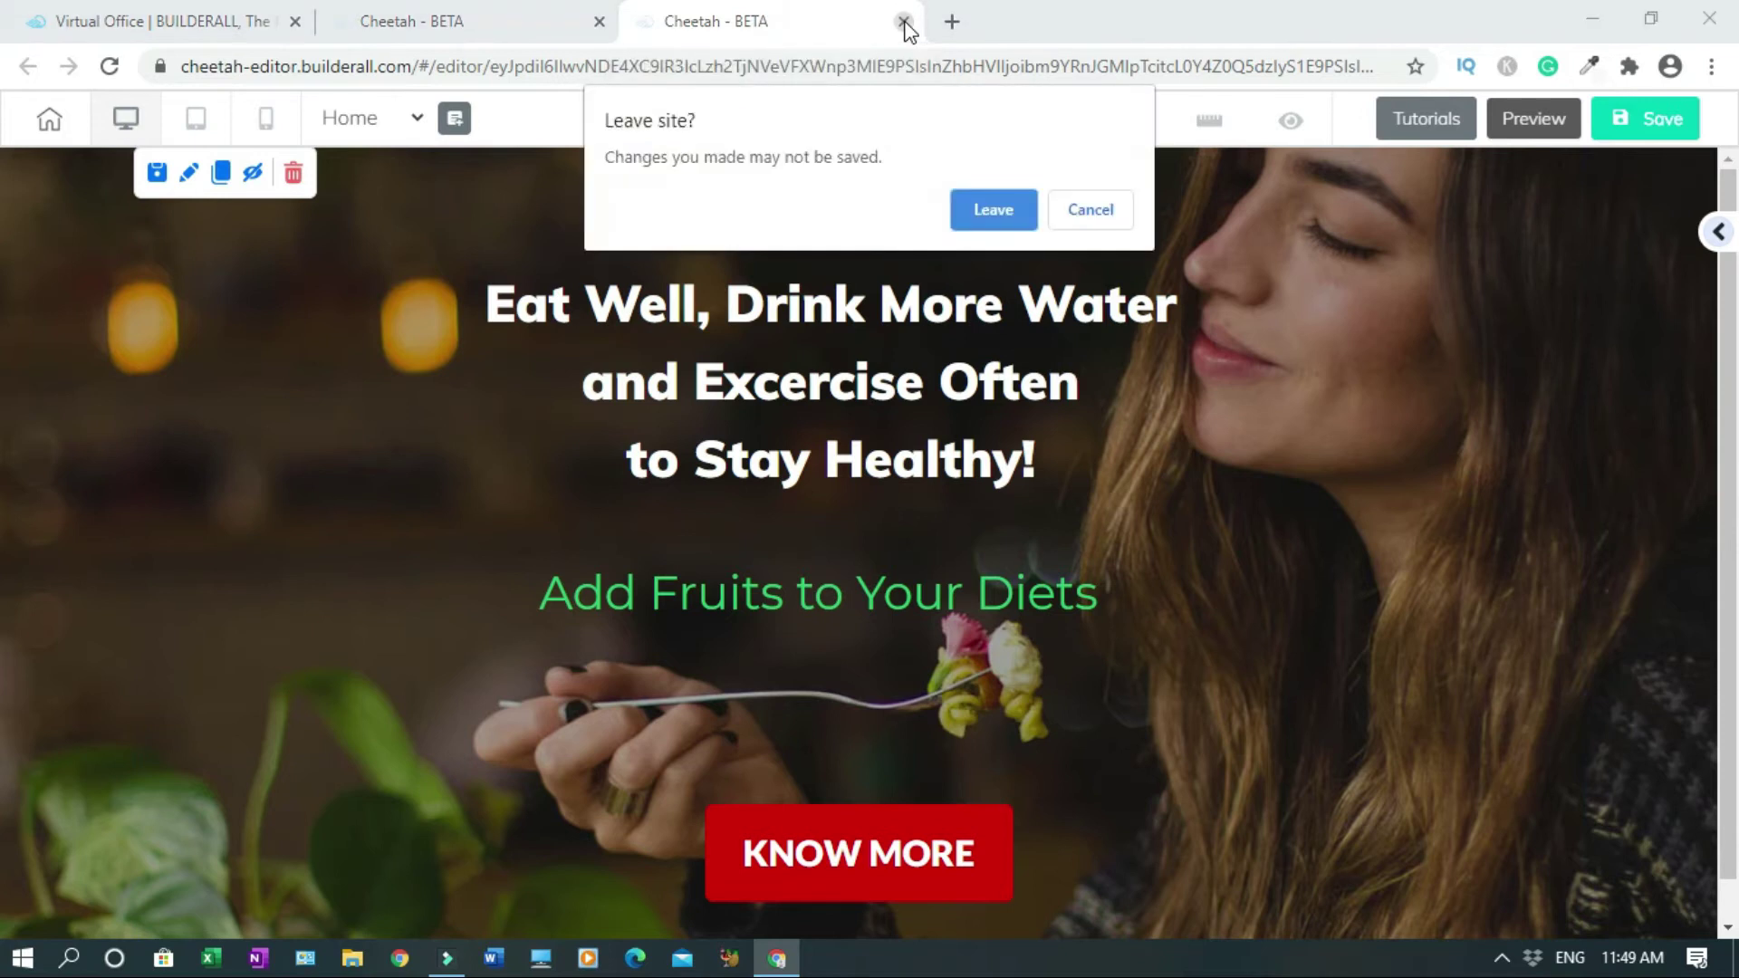
left_click(996, 210)
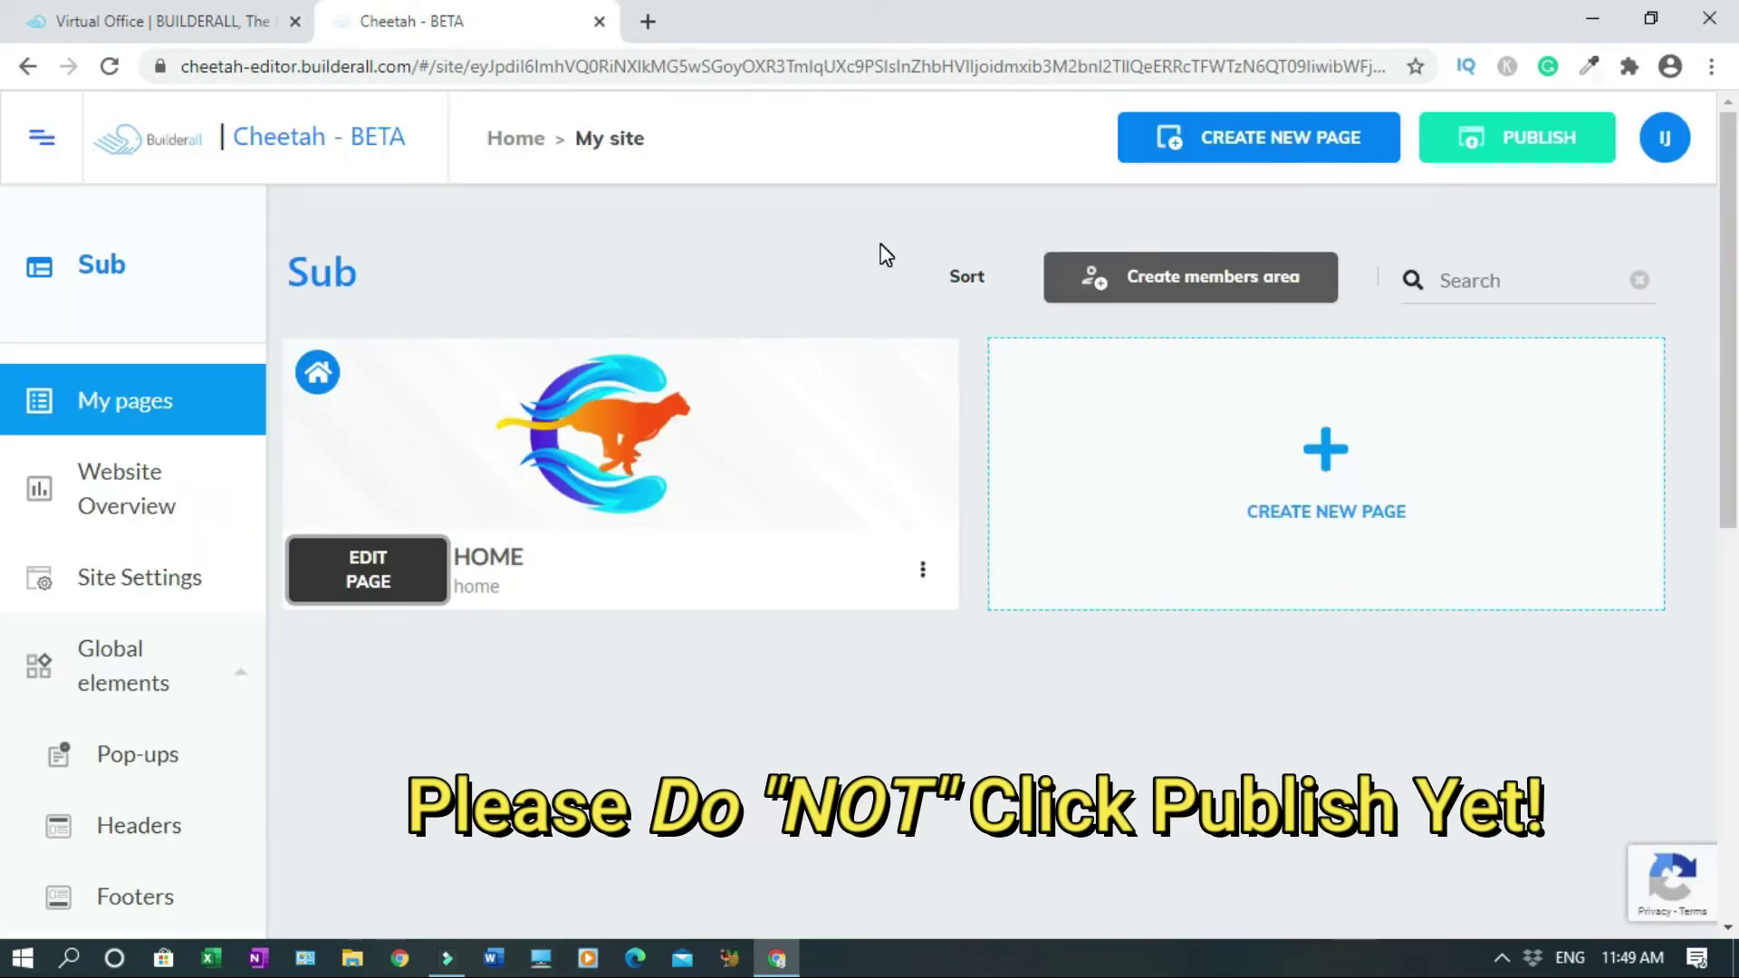
left_click(600, 25)
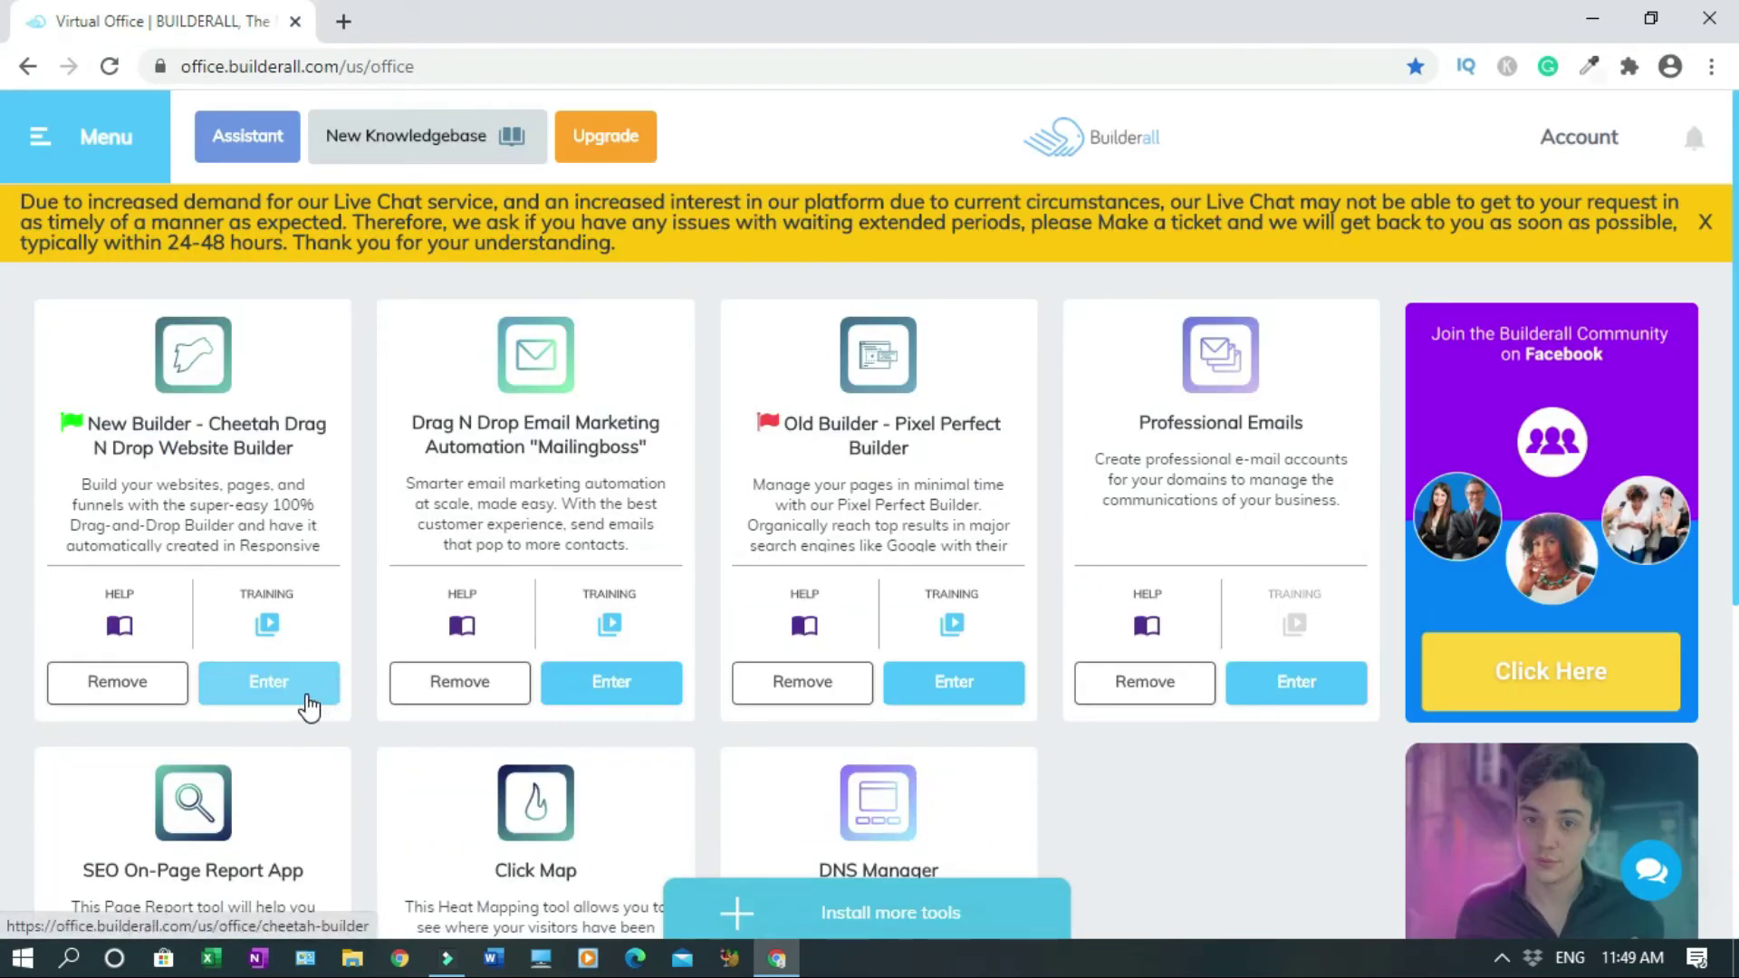
left_click(308, 704)
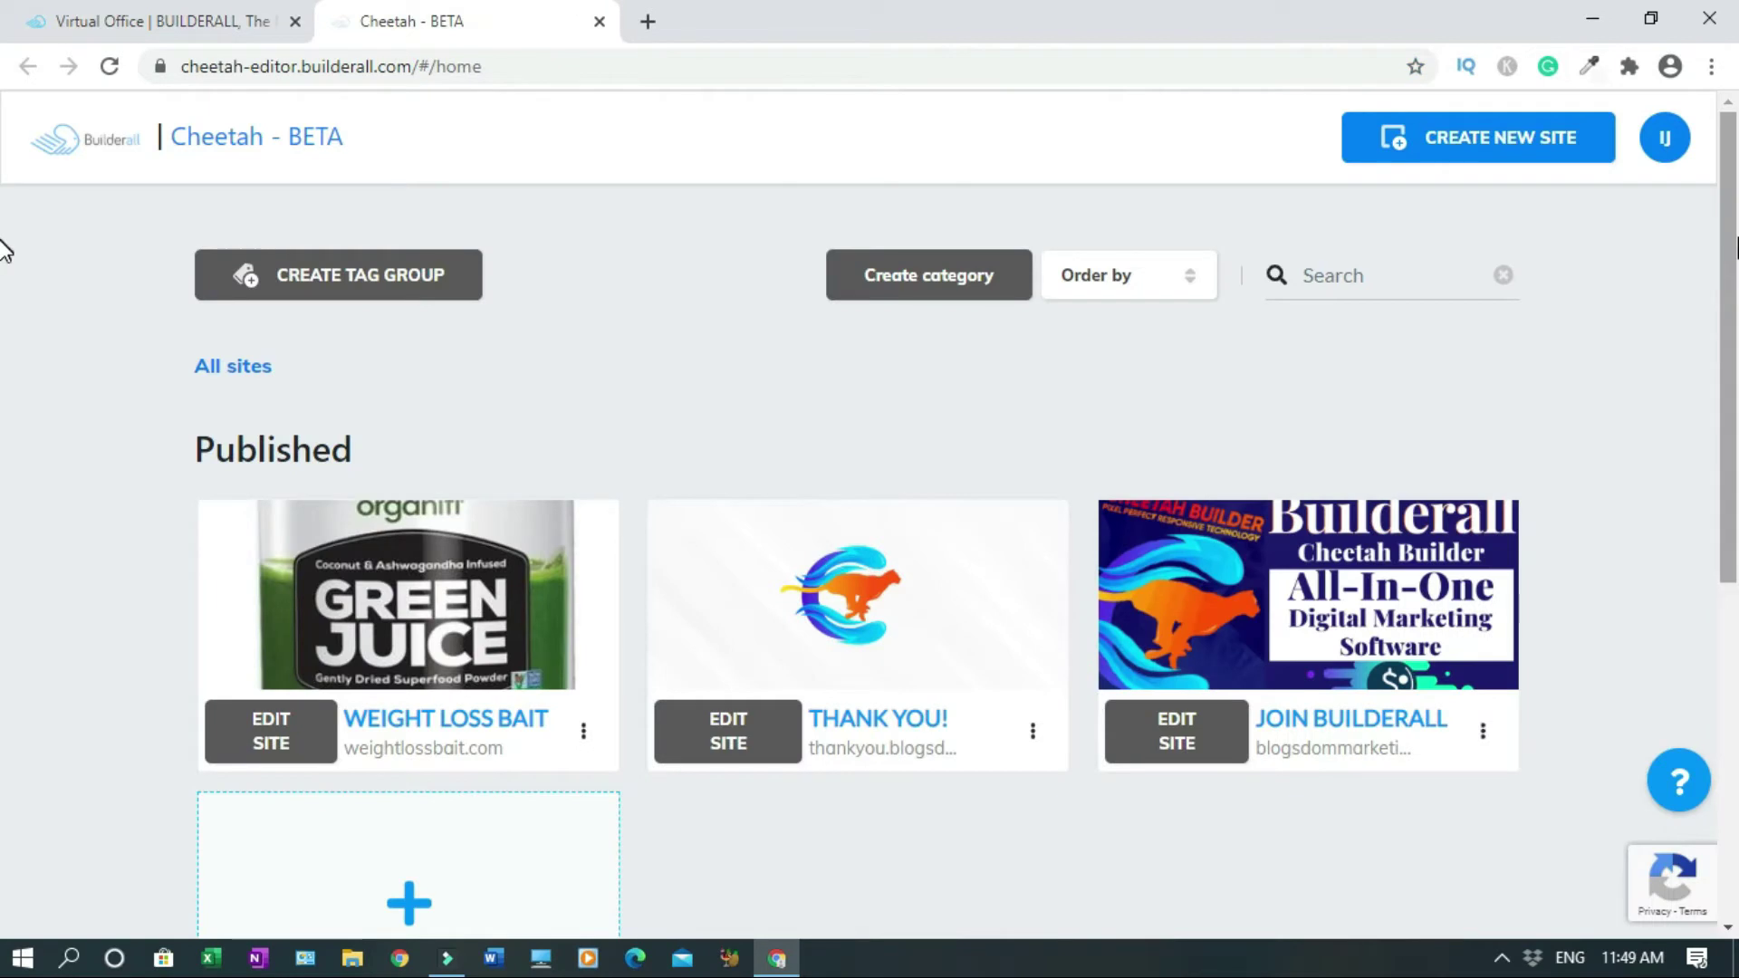
Connect the domain sub.weightlossbait.com to the unpublished Sub site and confirm the connection
scroll(3, 341, "down", 5)
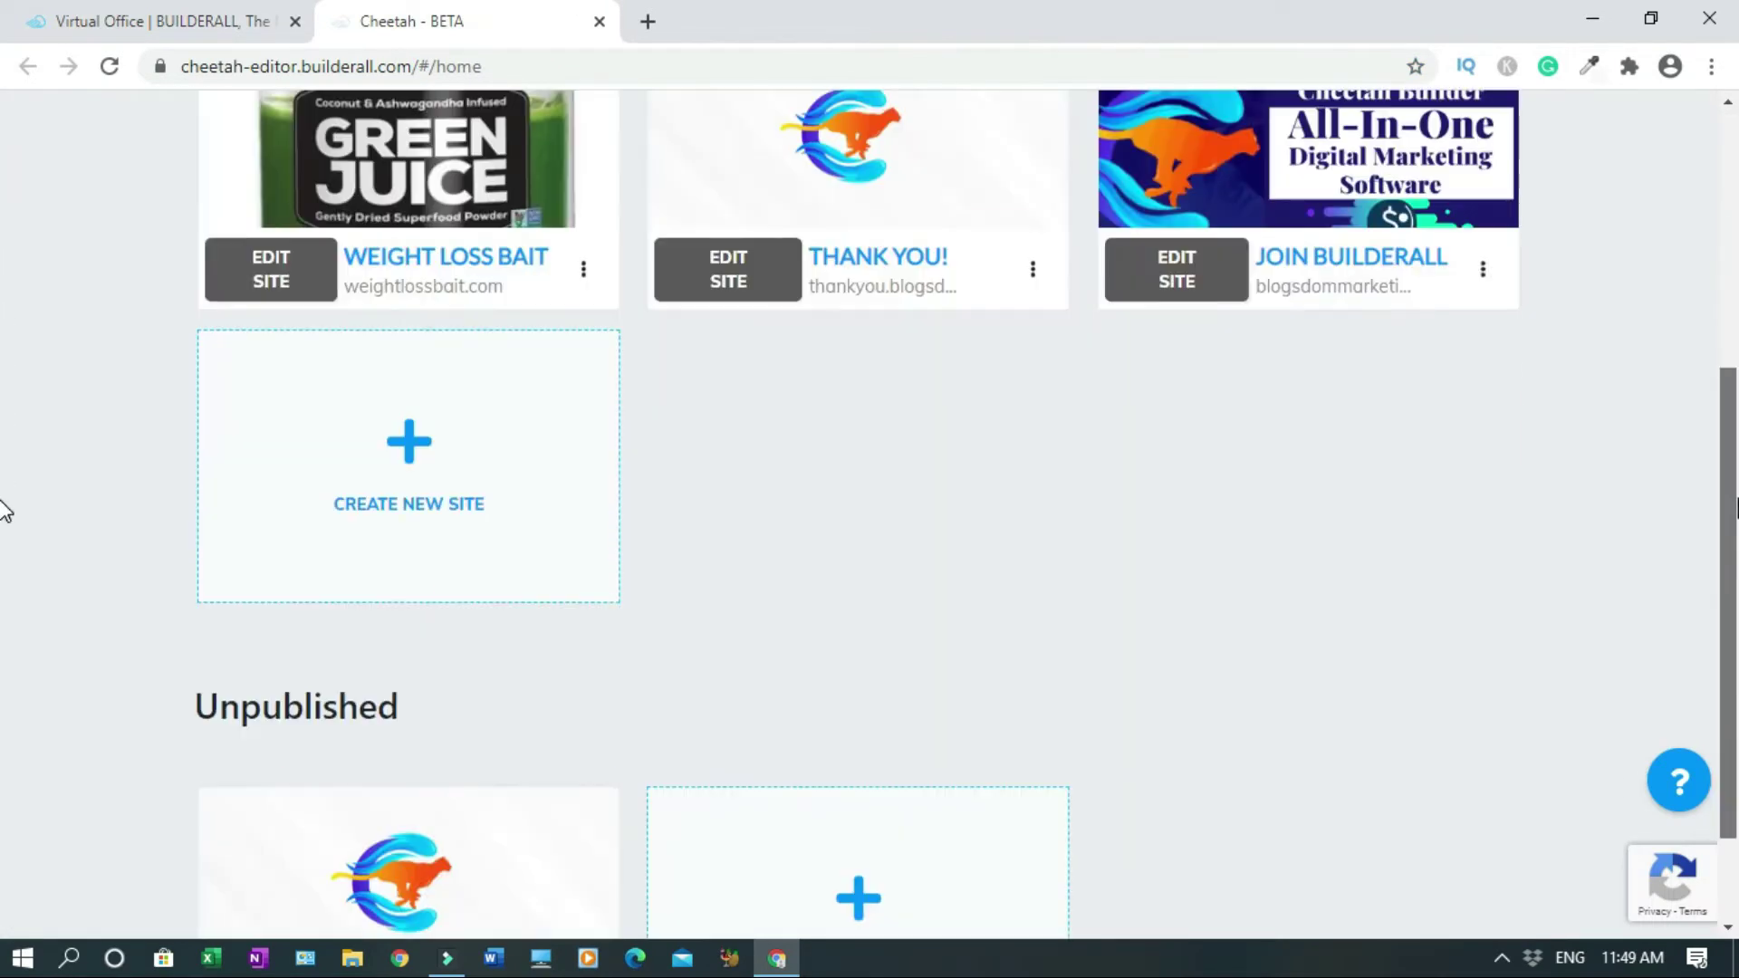
scroll(4, 544, "down", 2)
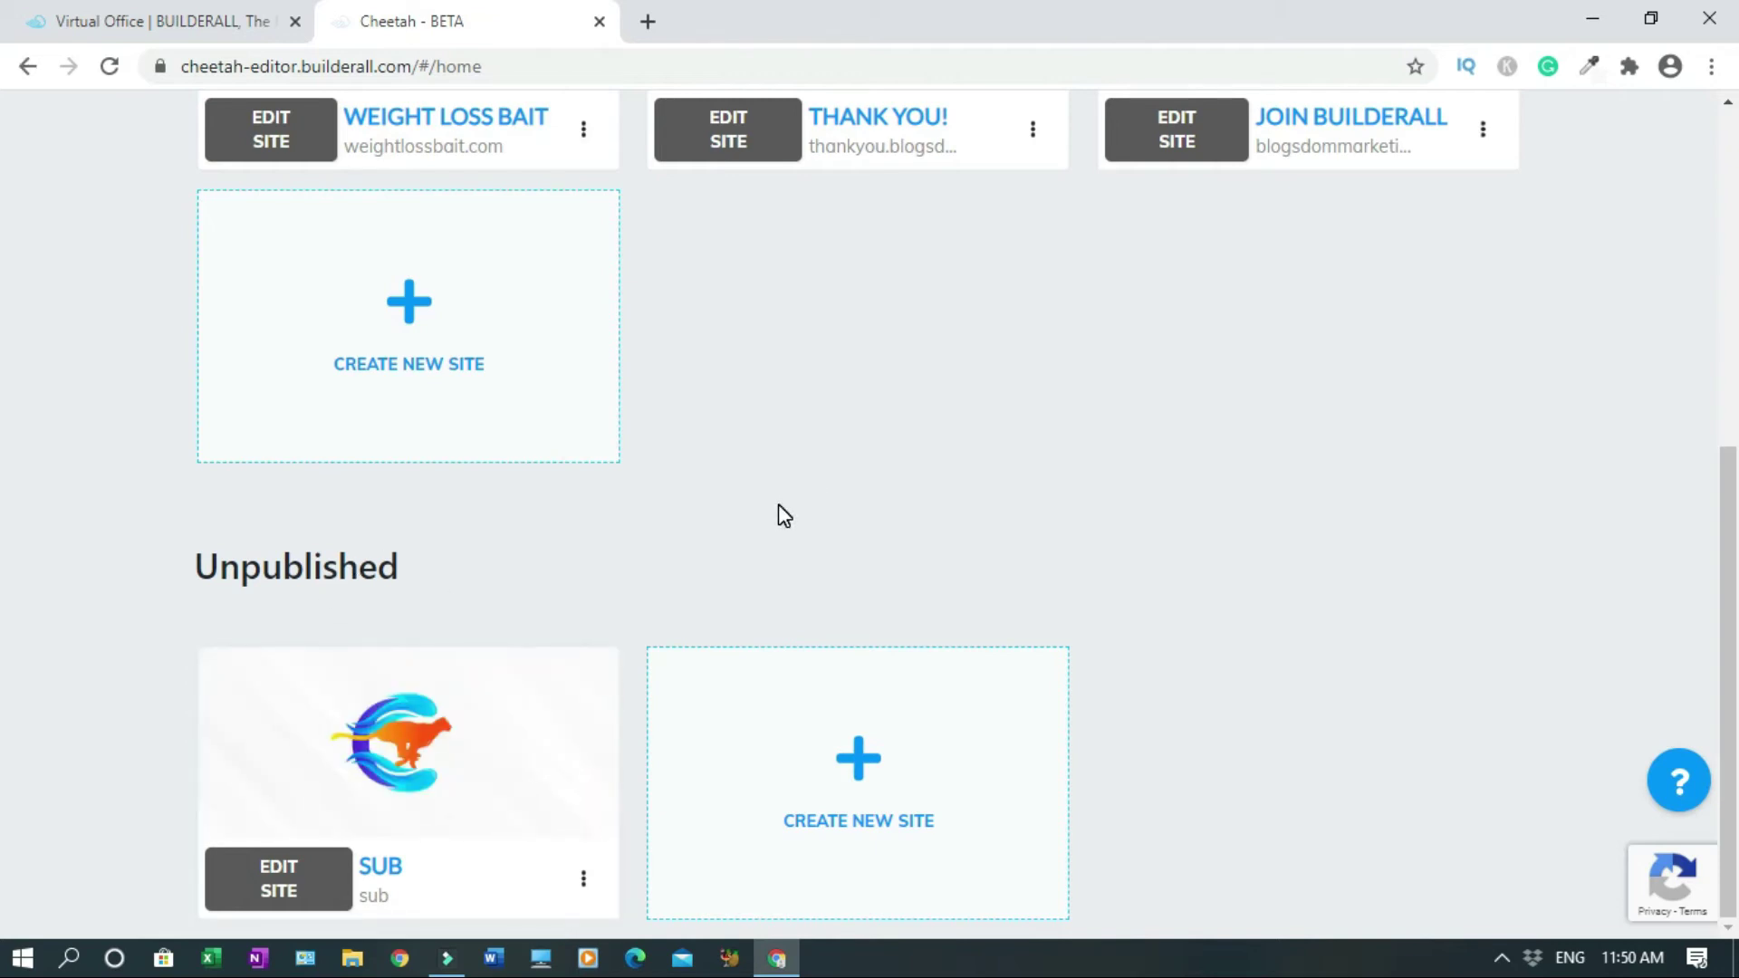
left_click(583, 883)
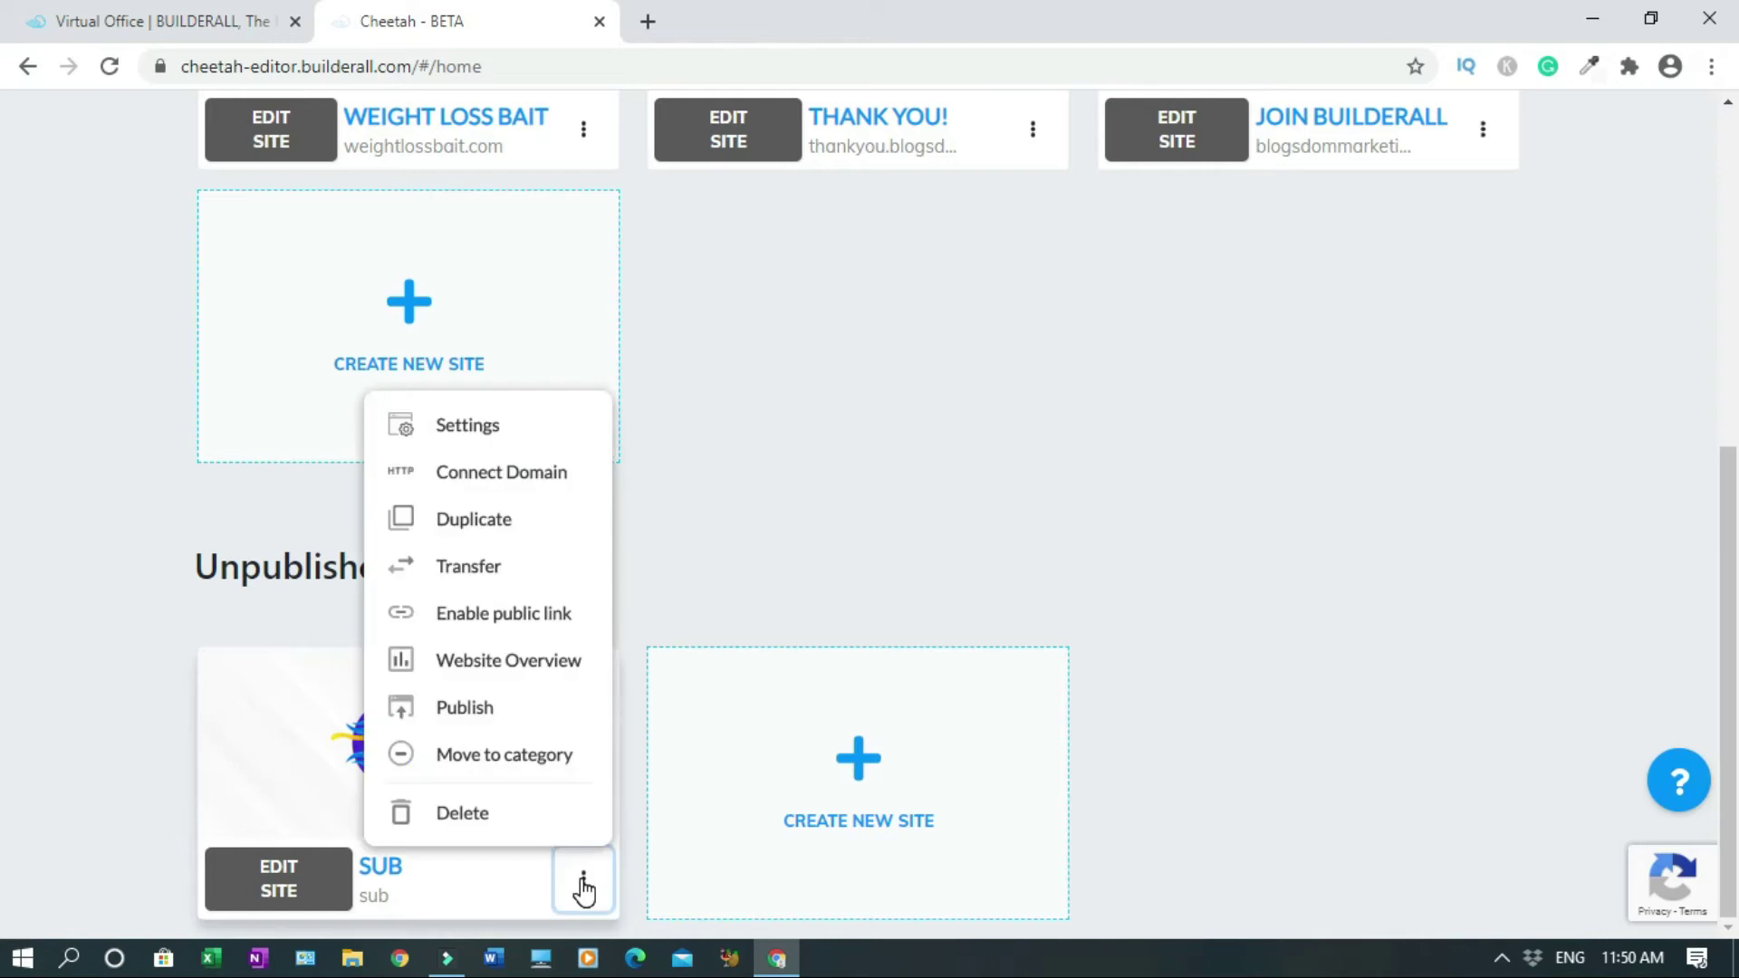
left_click(524, 480)
left_click(691, 481)
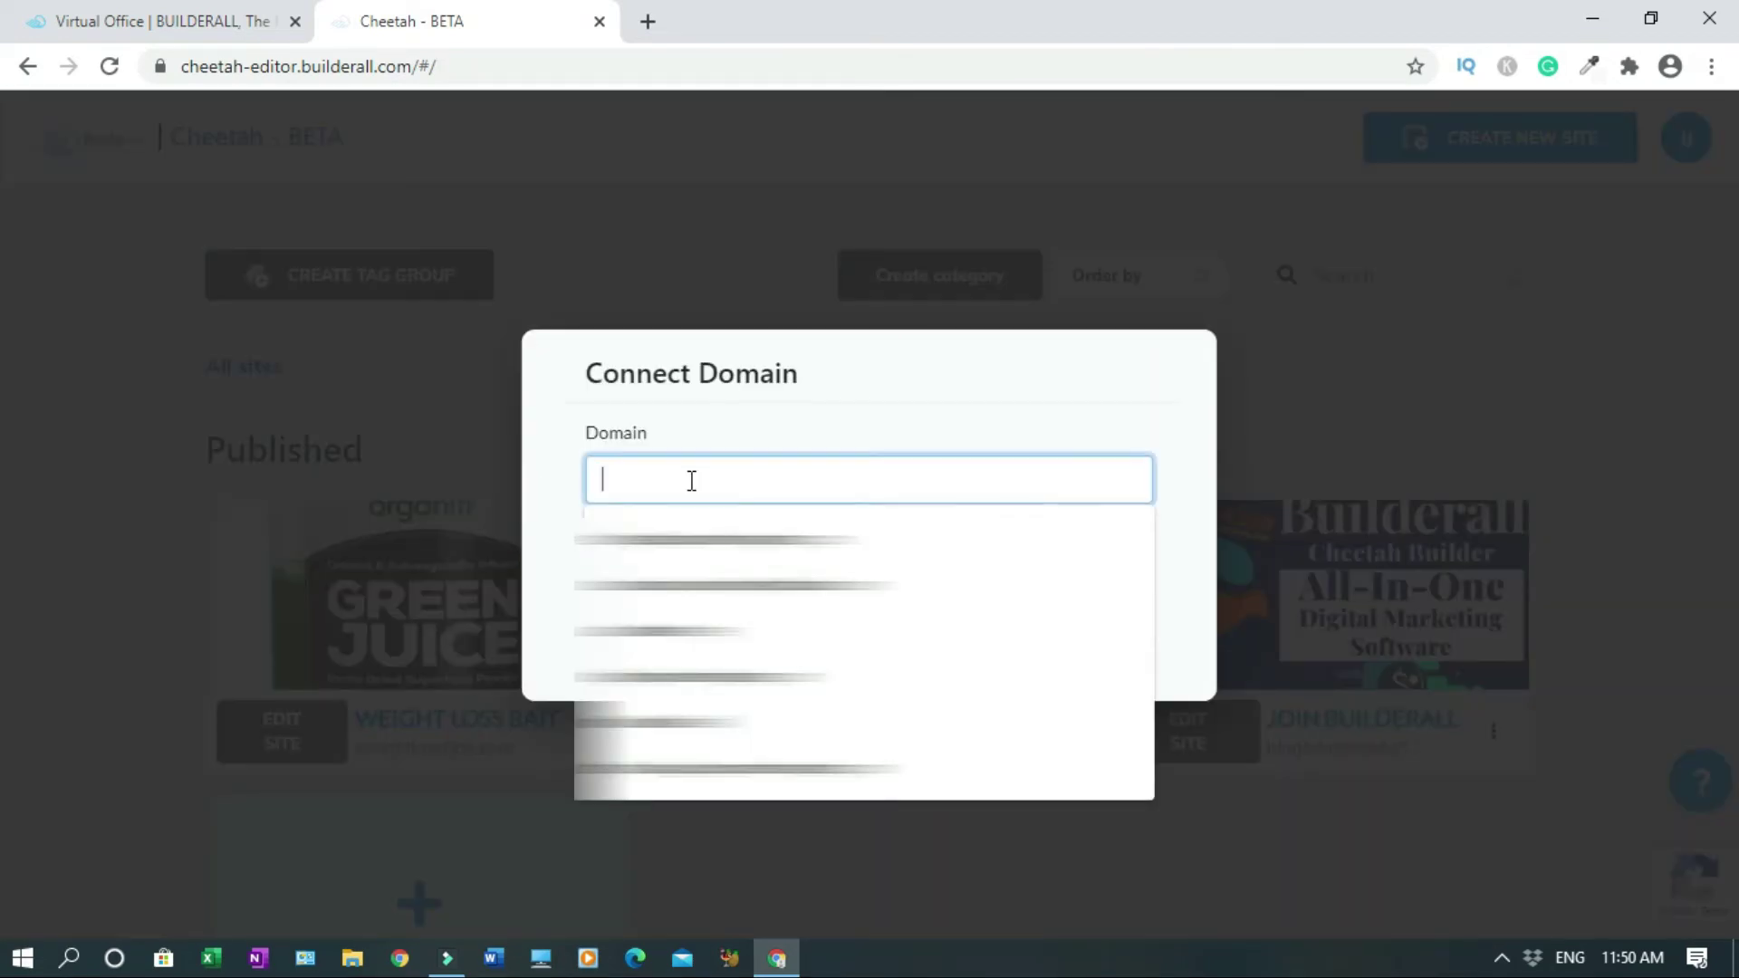
left_click(580, 535)
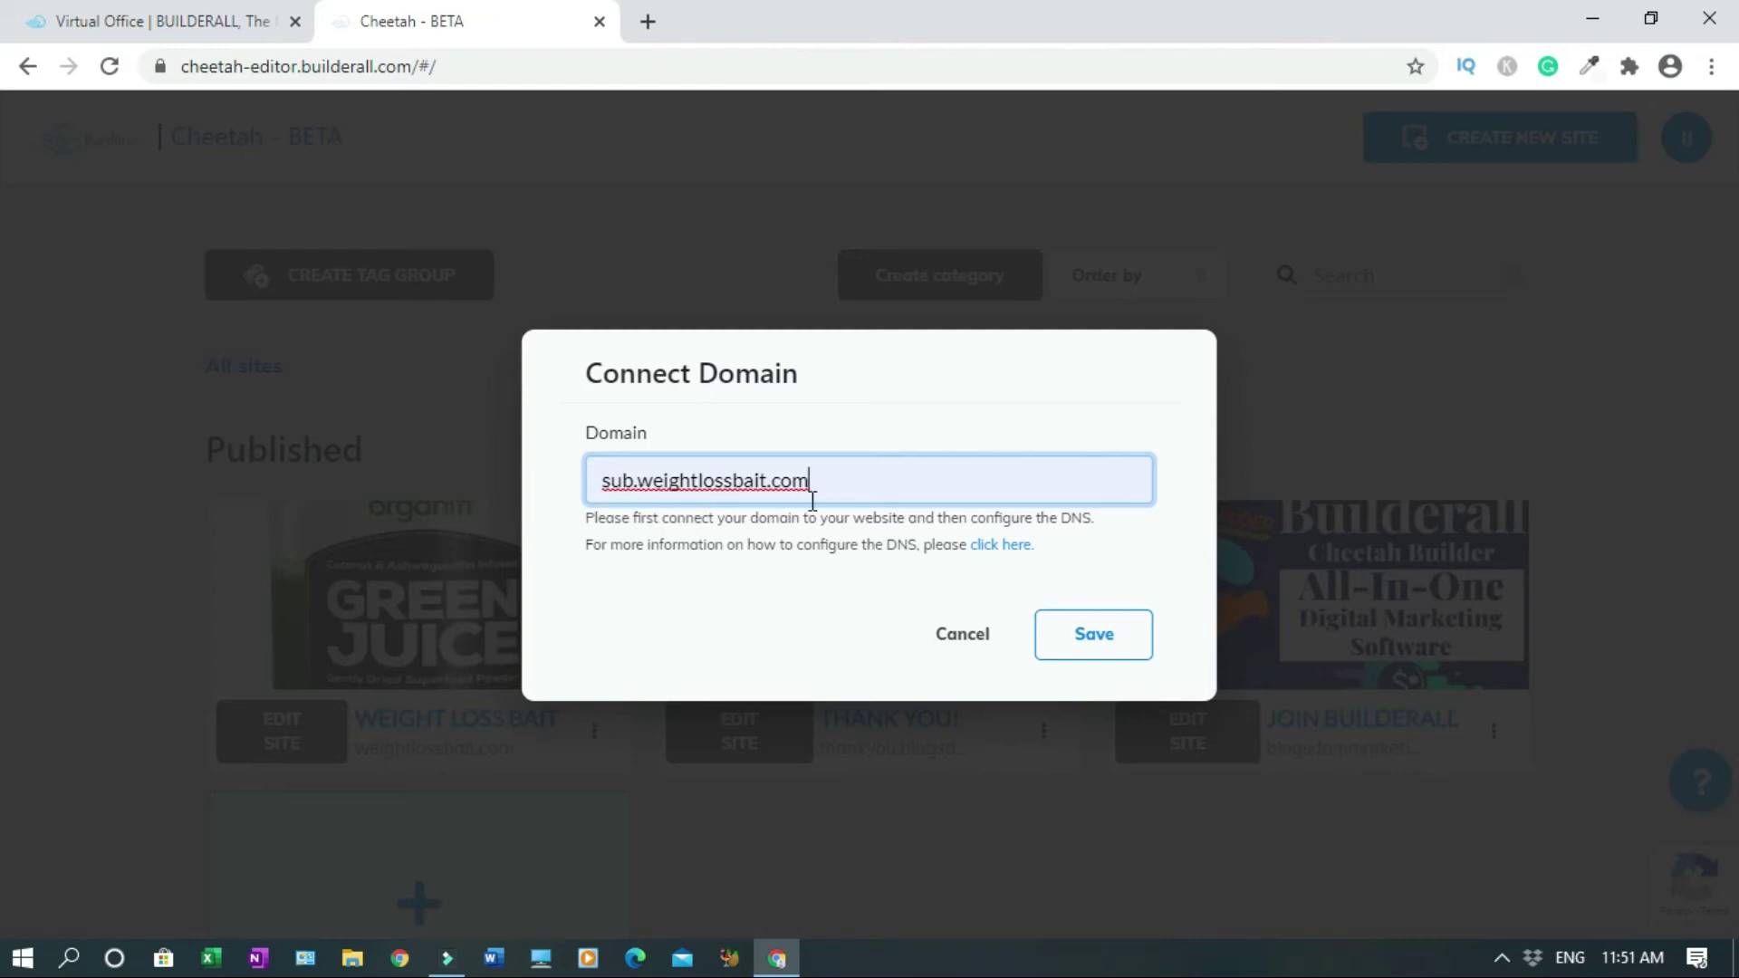
left_click(1107, 634)
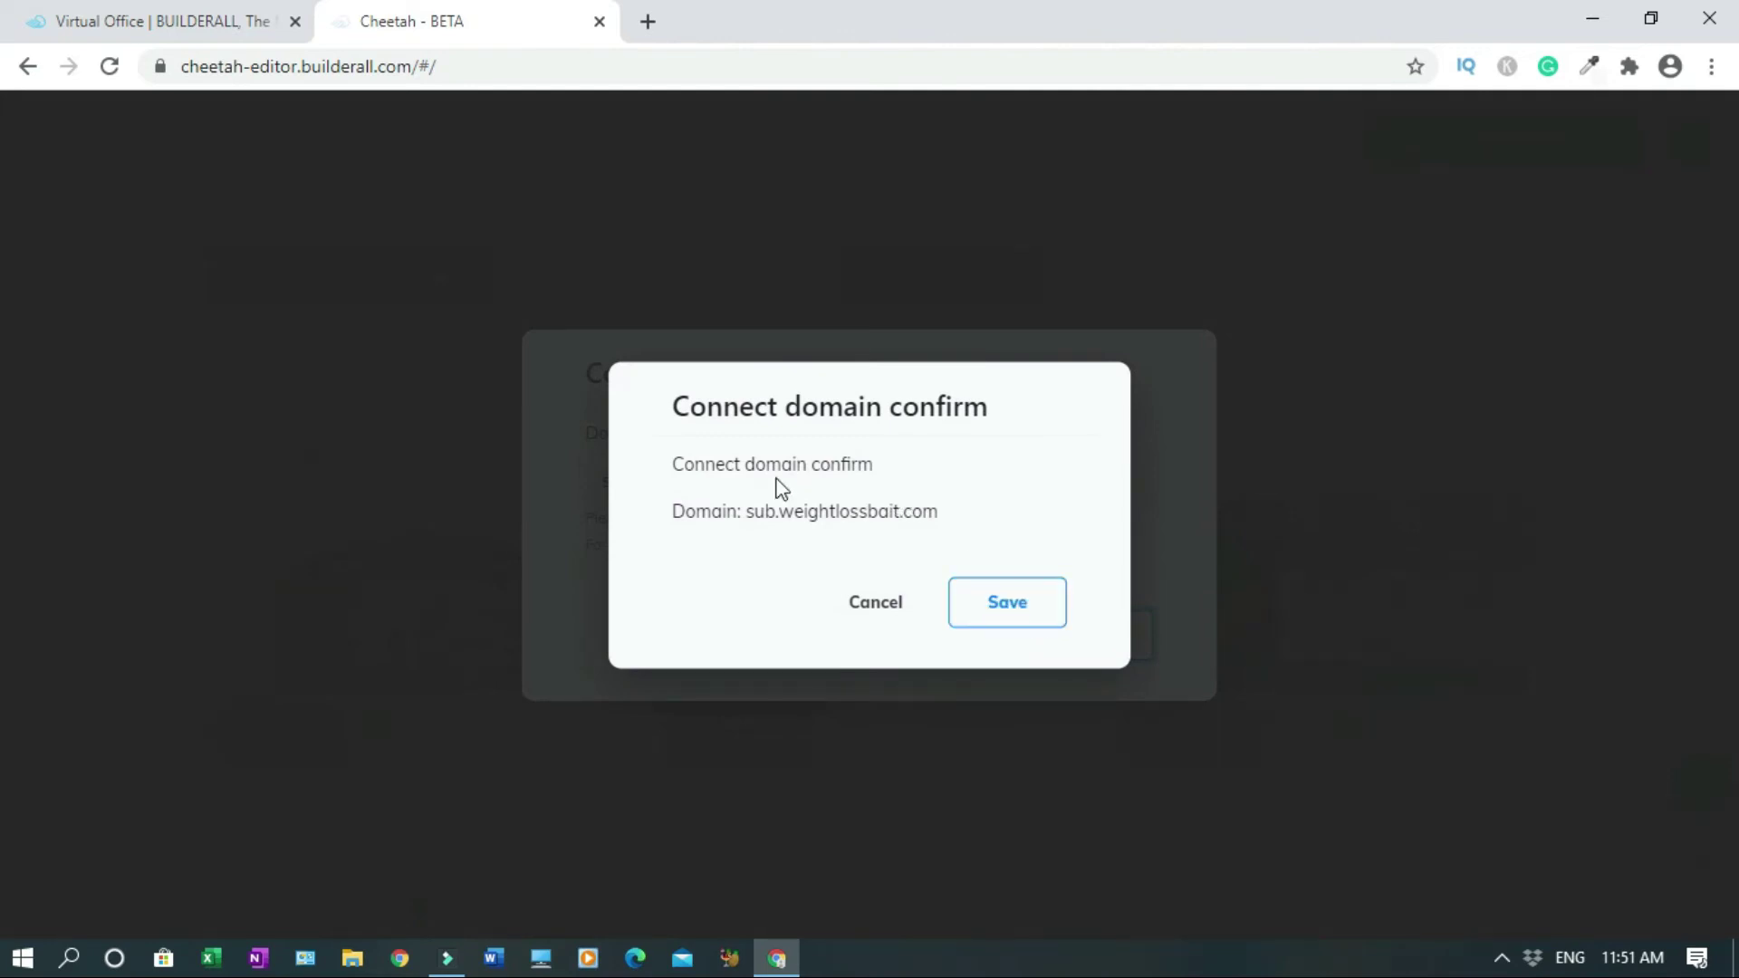
left_click(987, 616)
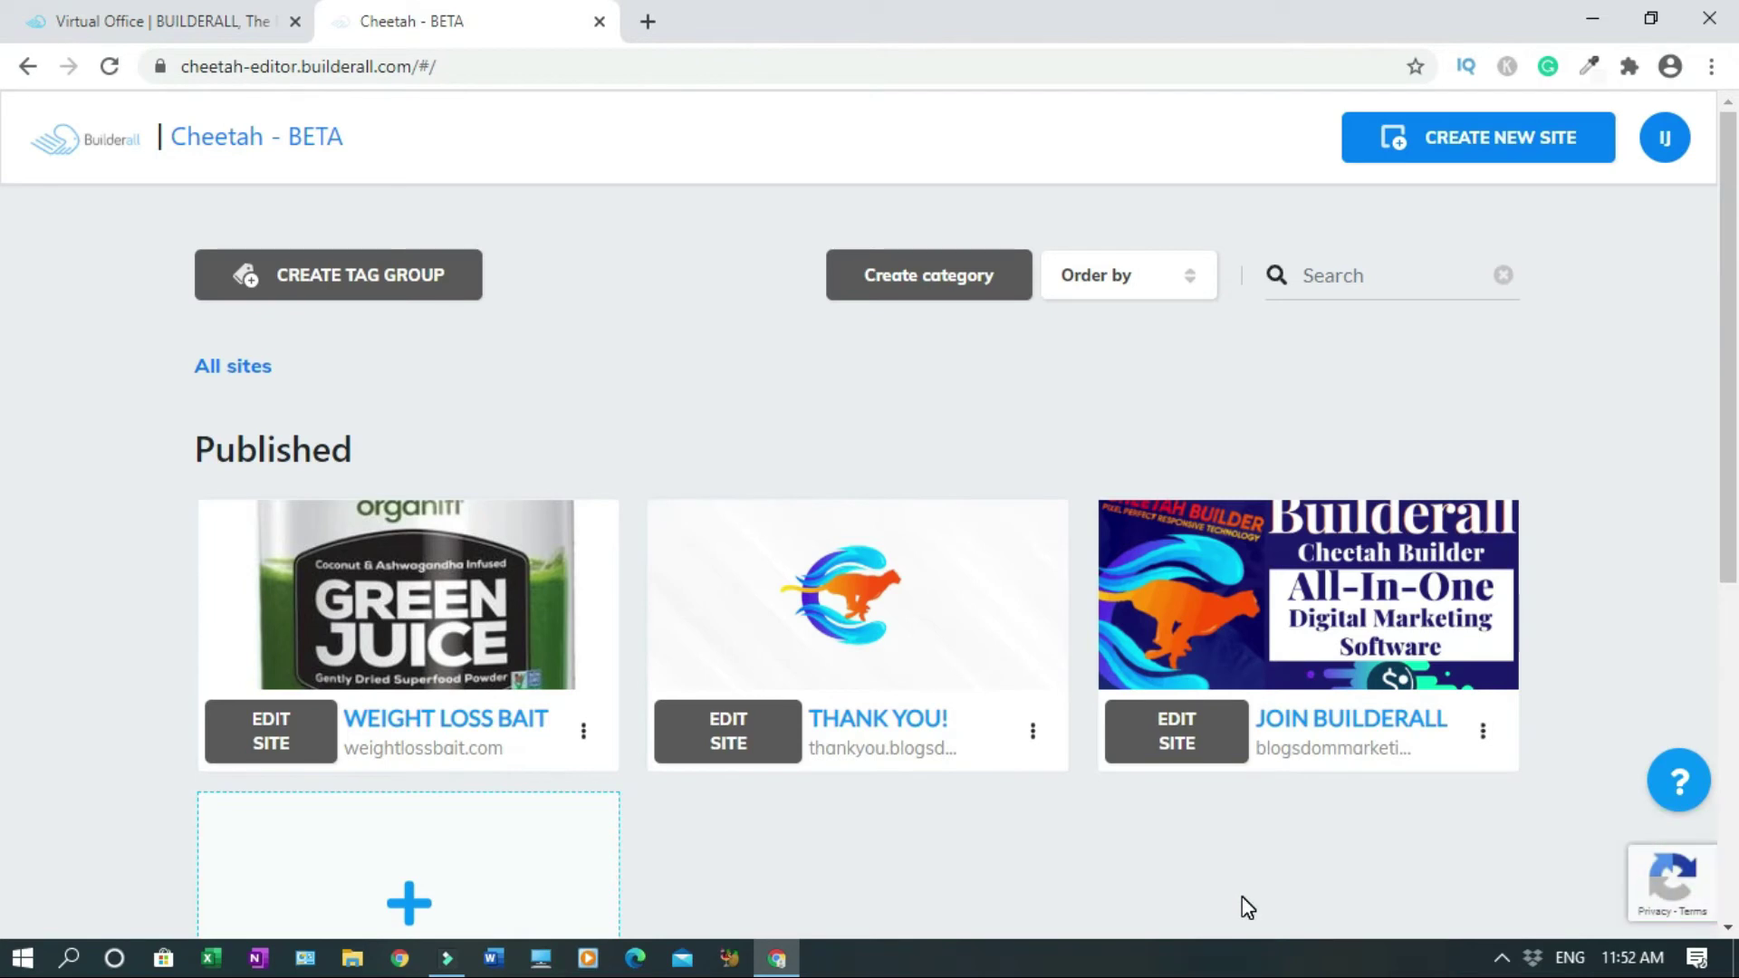
Check the Sub site's domain and available options among the unpublished sites, then refresh the site list
scroll(4, 652, "down", 5)
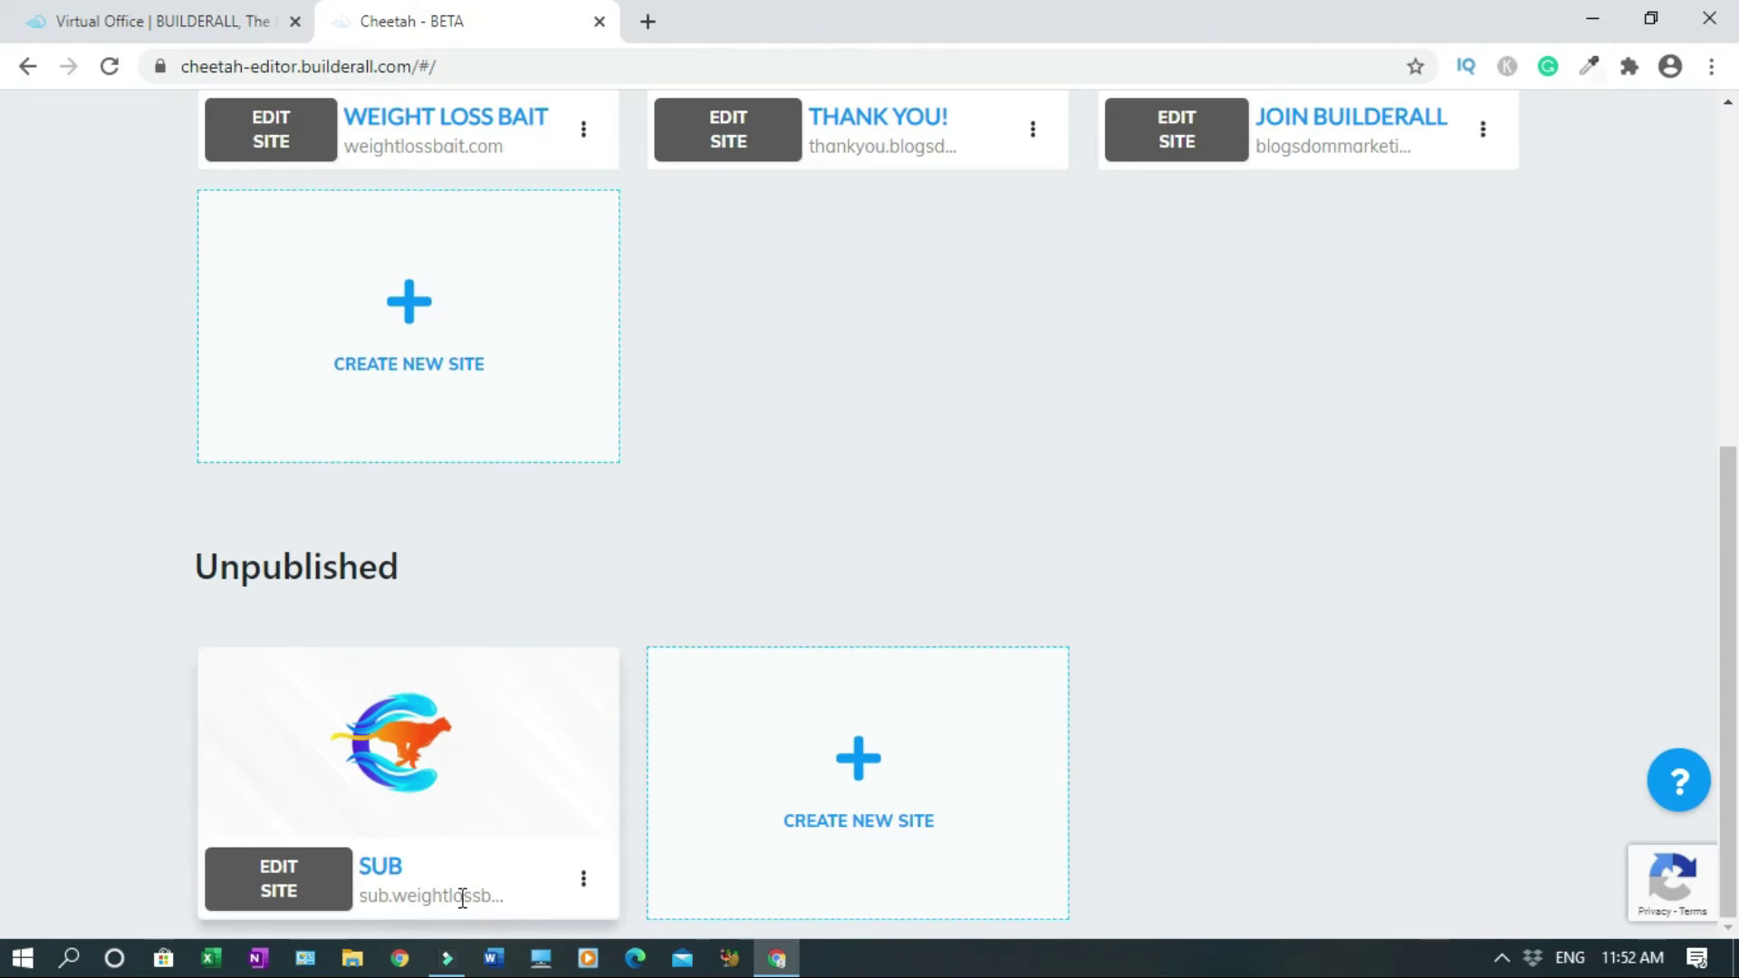
left_click(584, 881)
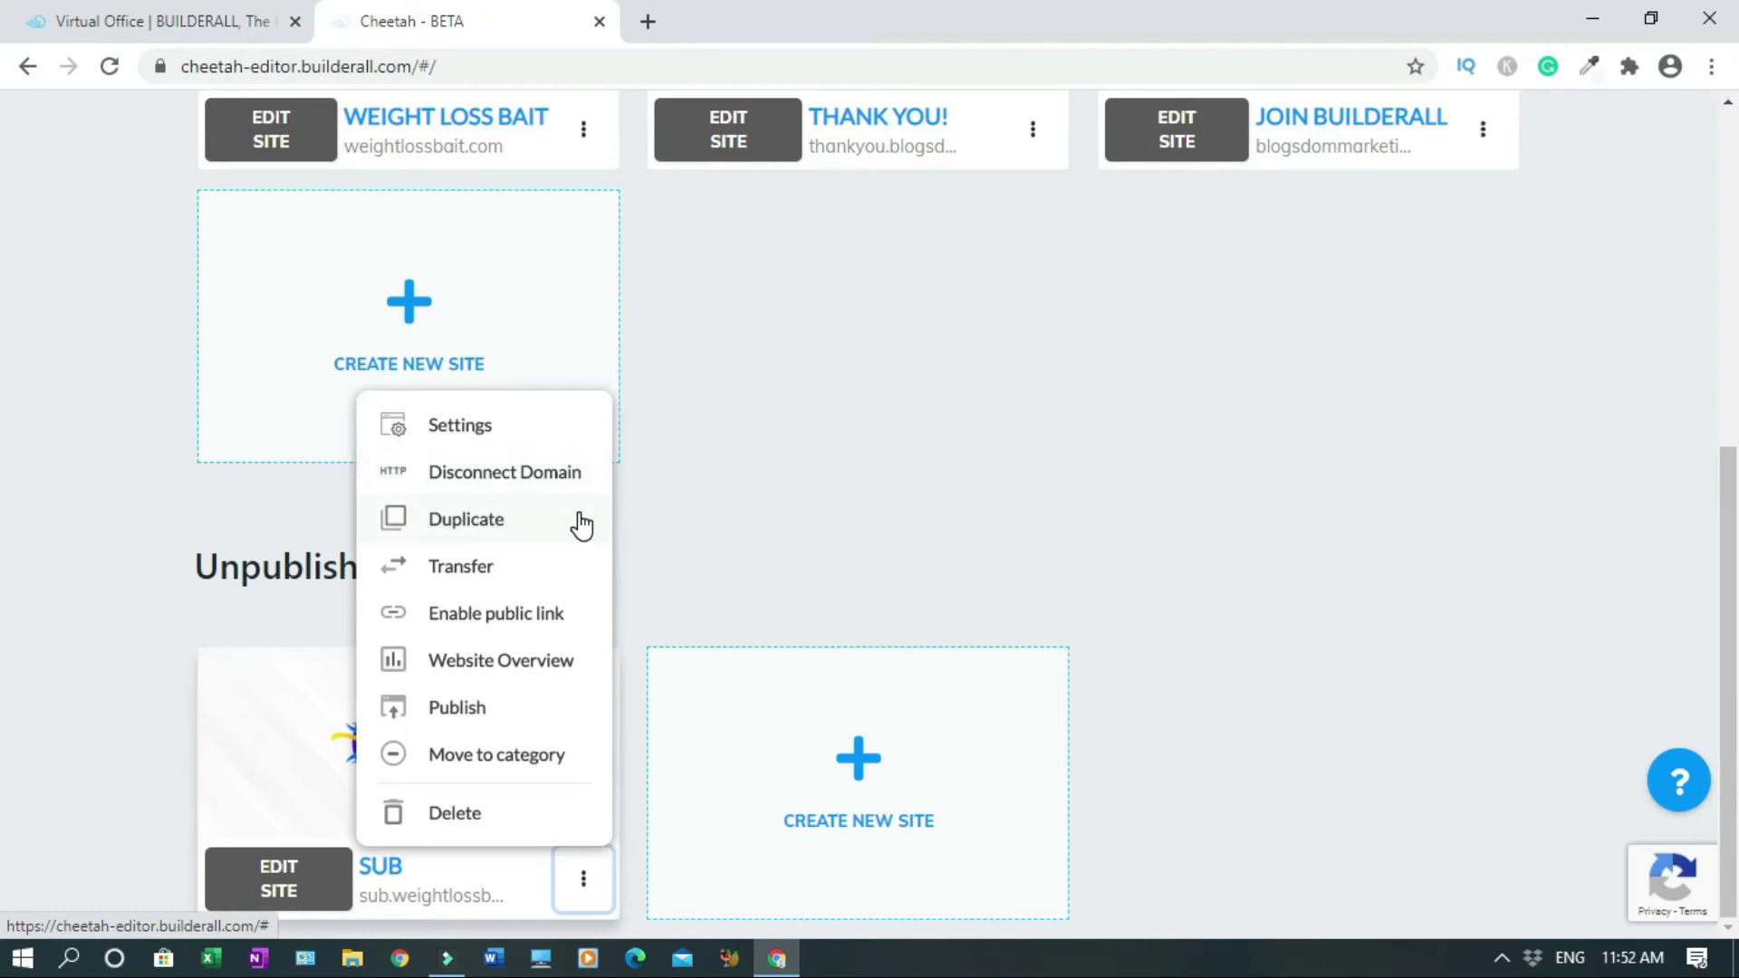
left_click(739, 551)
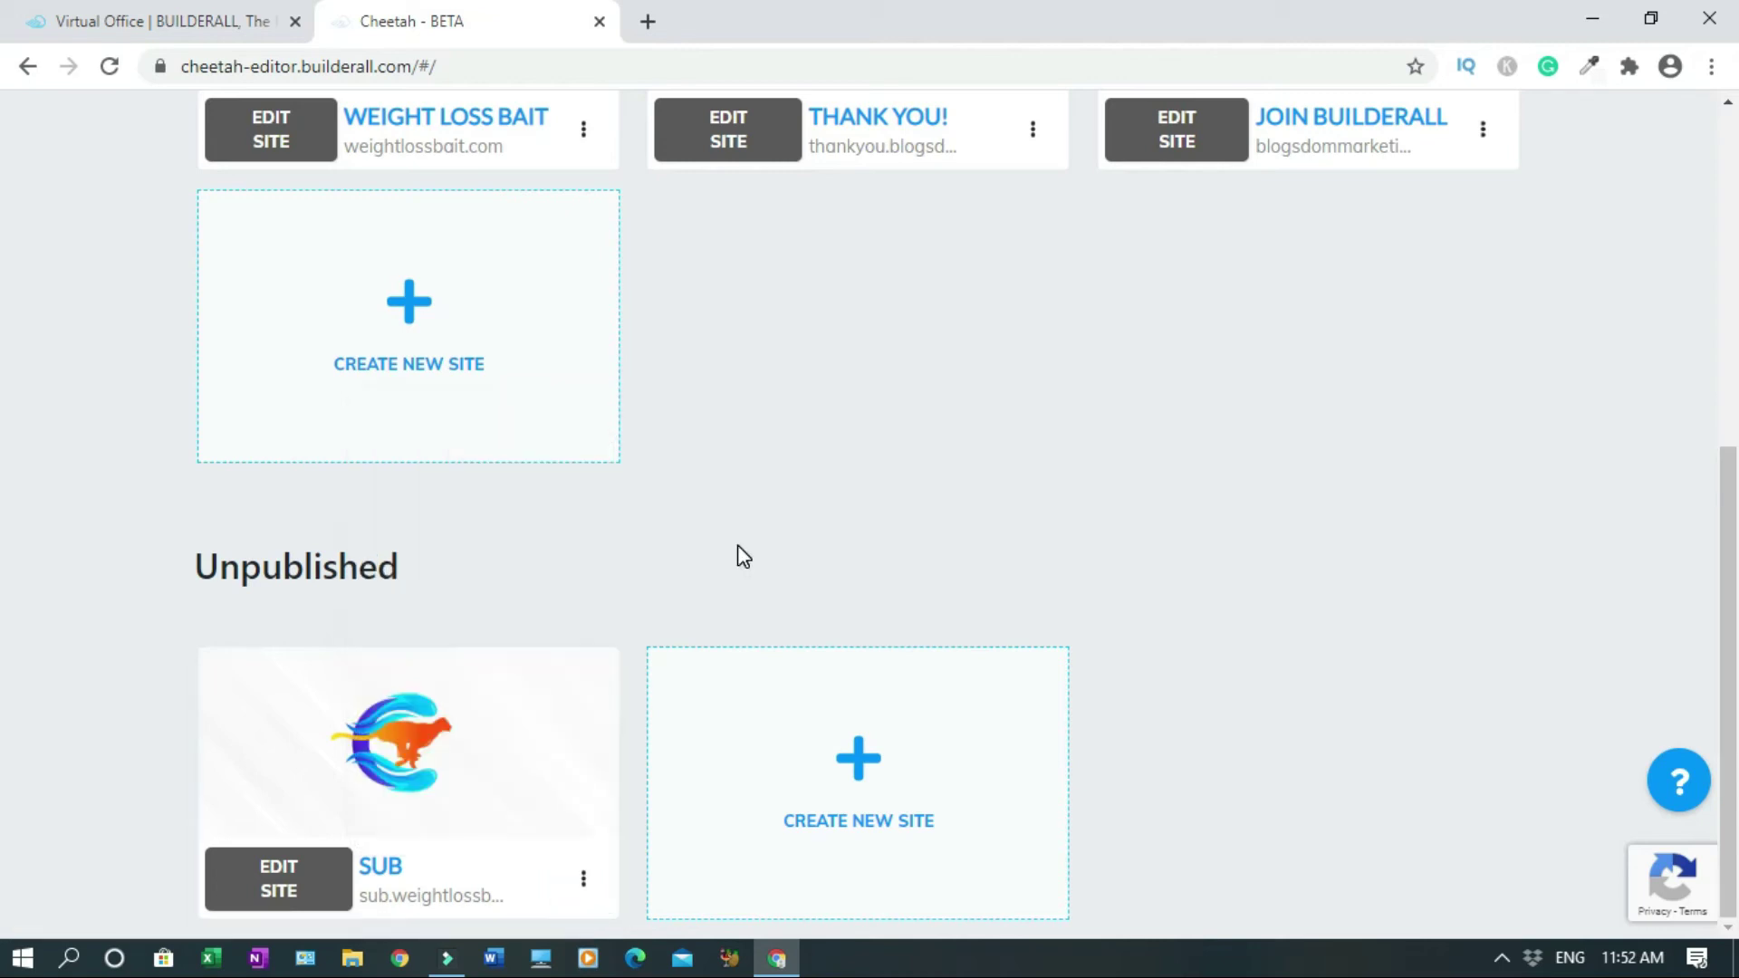
left_click(110, 67)
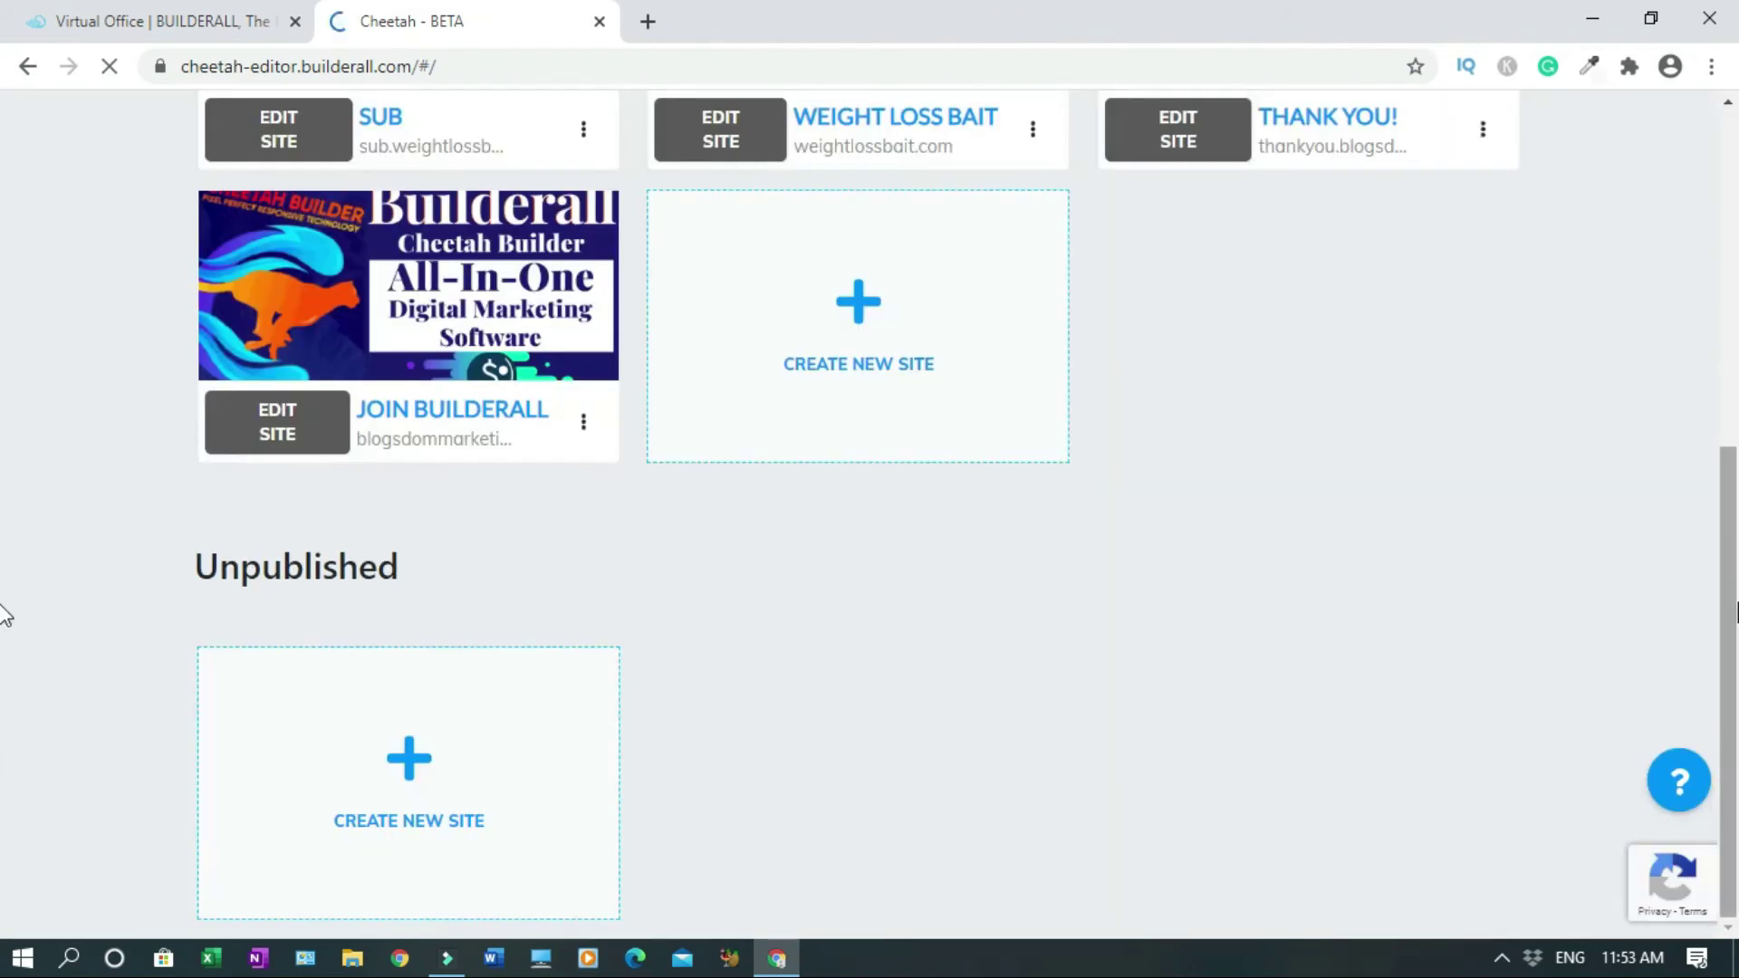
Open the live website of the Sub site from its options in the Published section
scroll(4, 584, "up", 6)
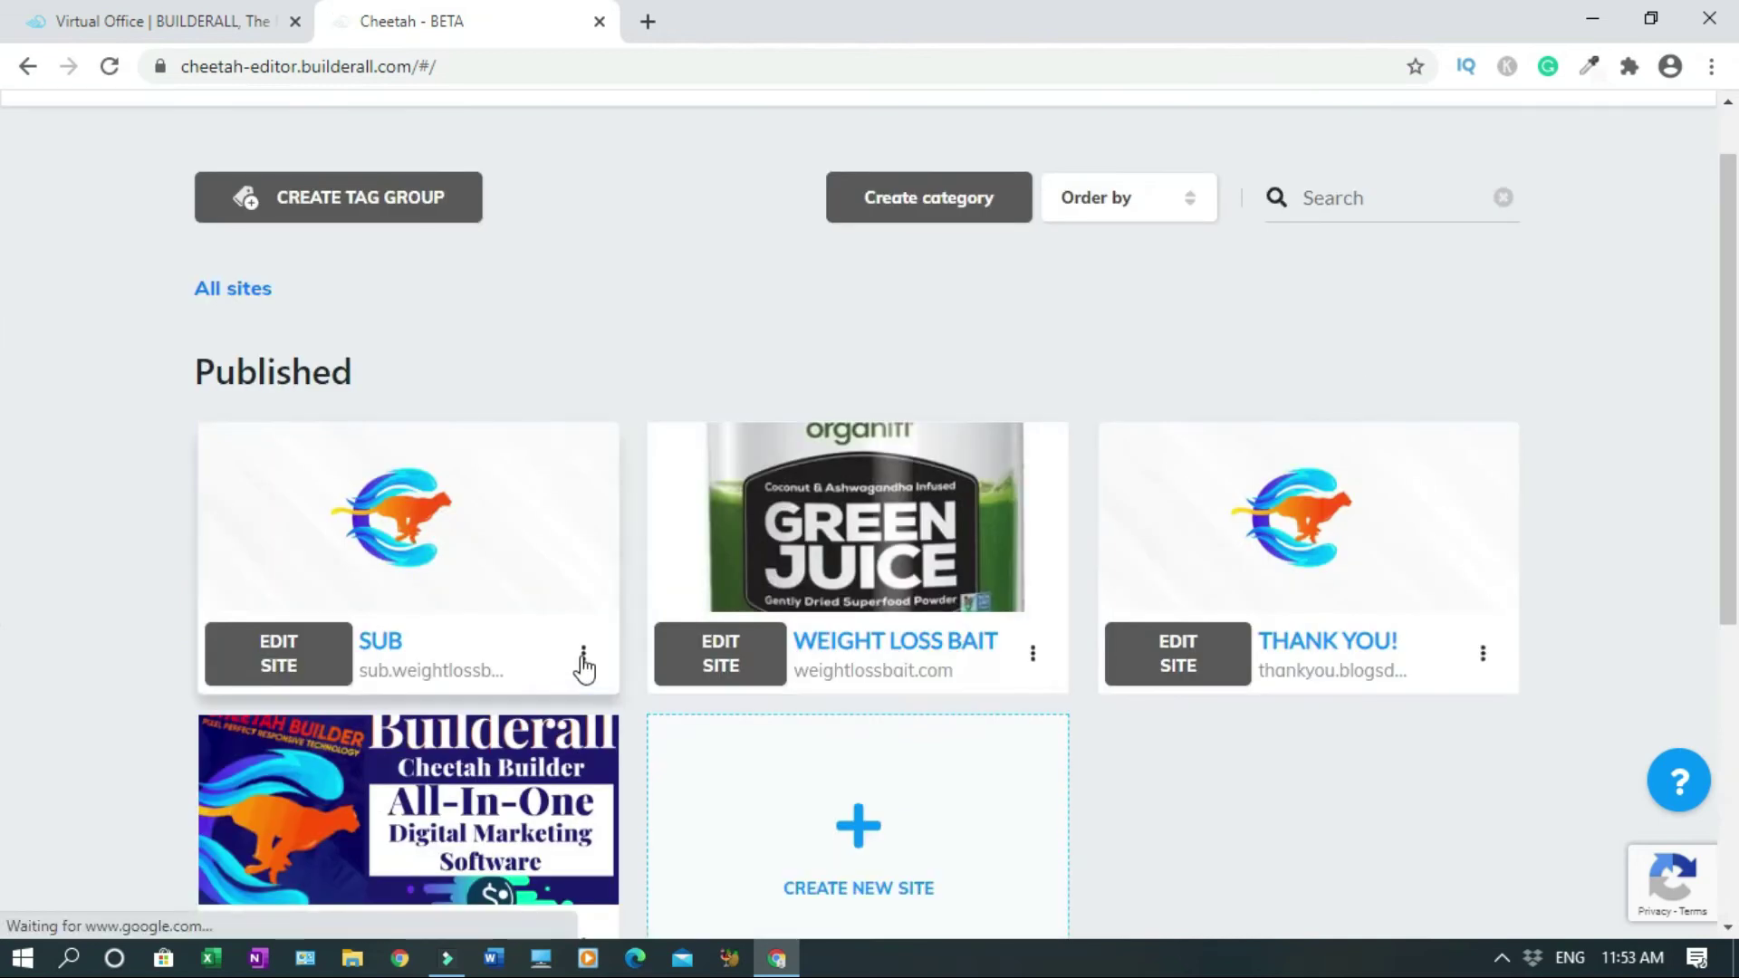
left_click(585, 654)
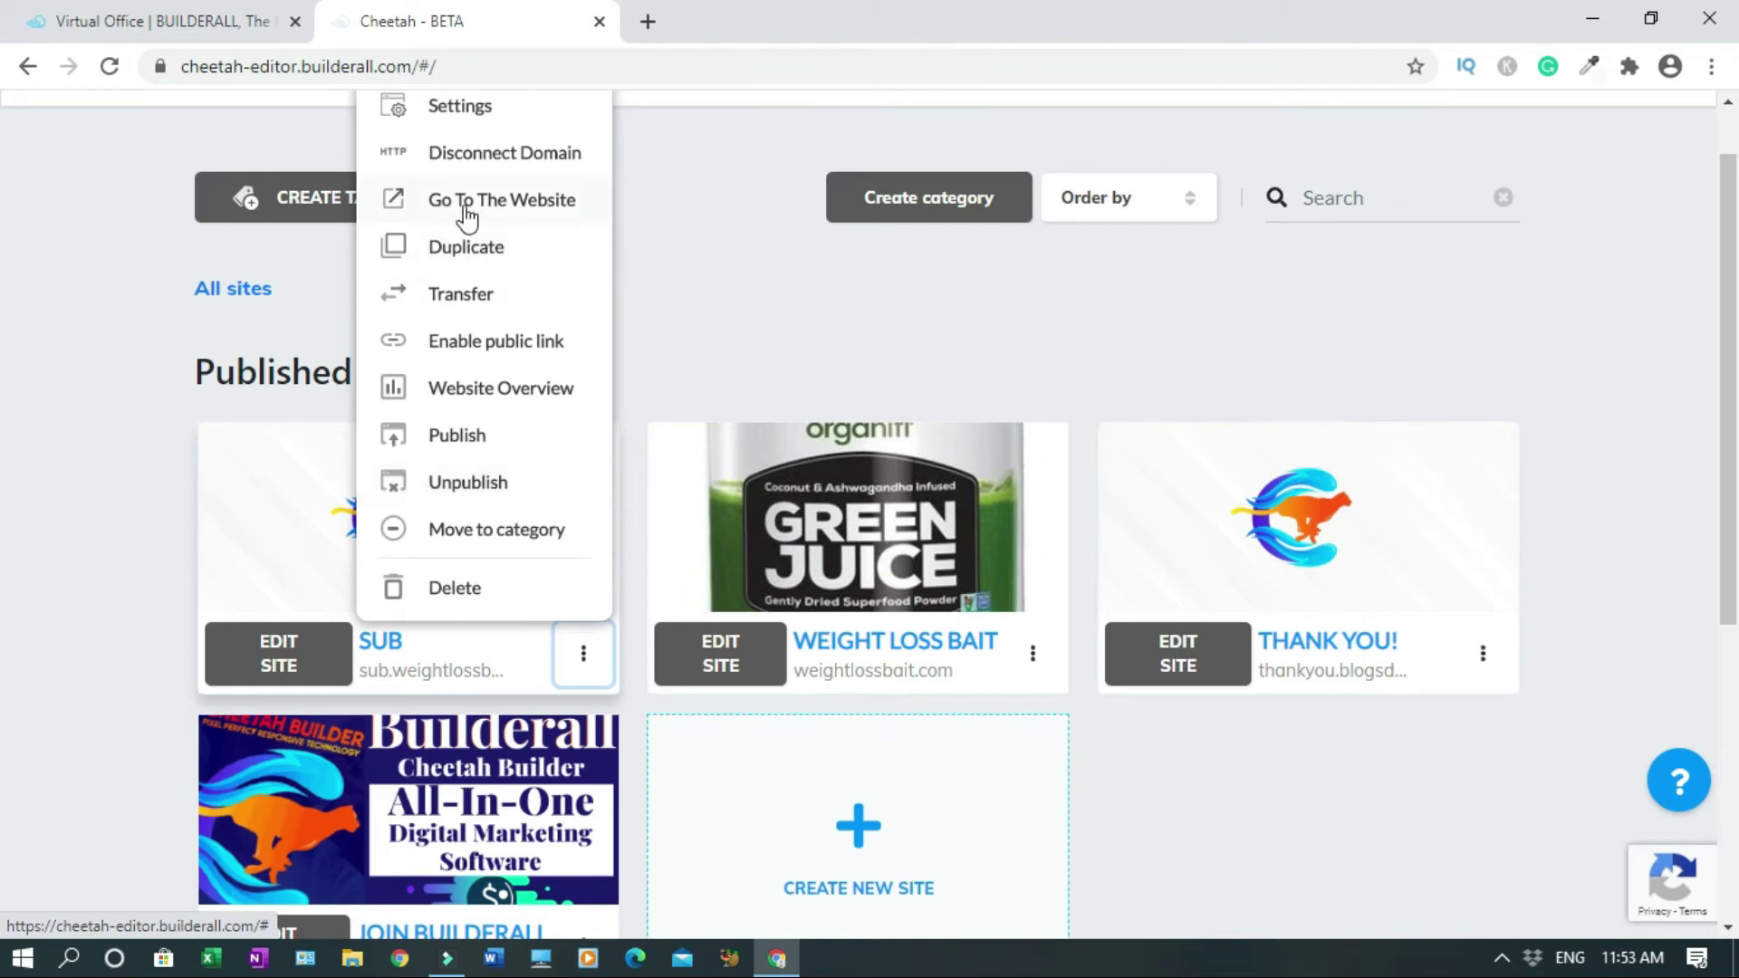
left_click(544, 205)
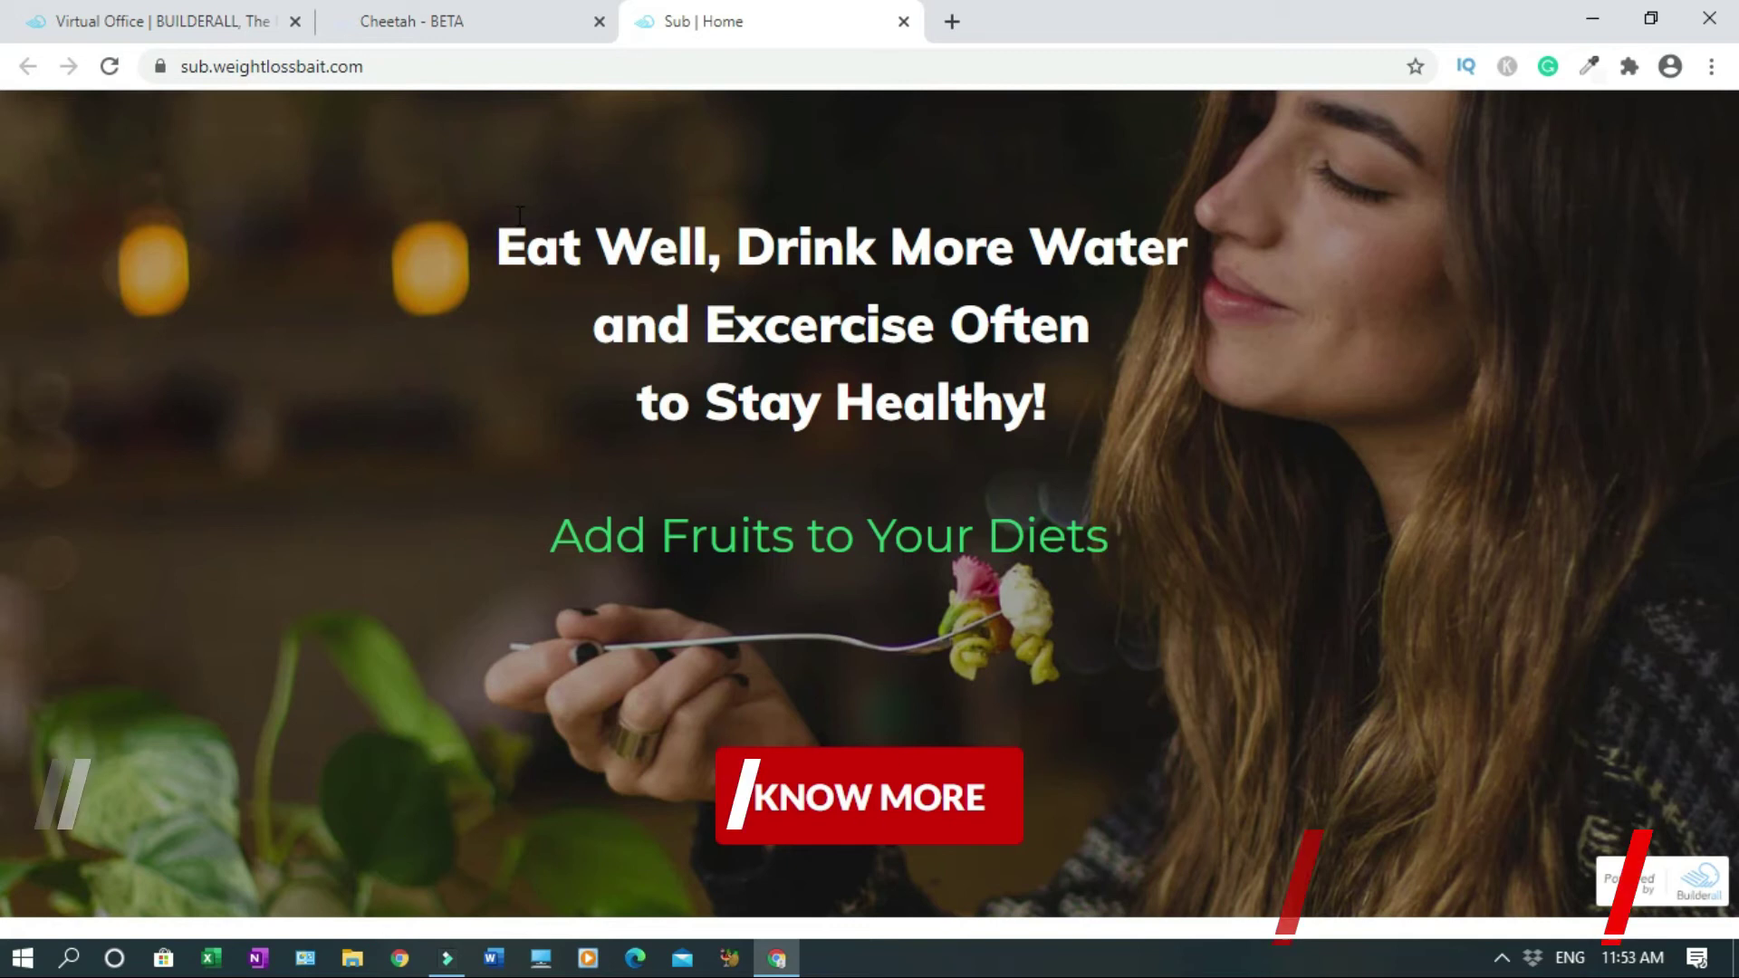
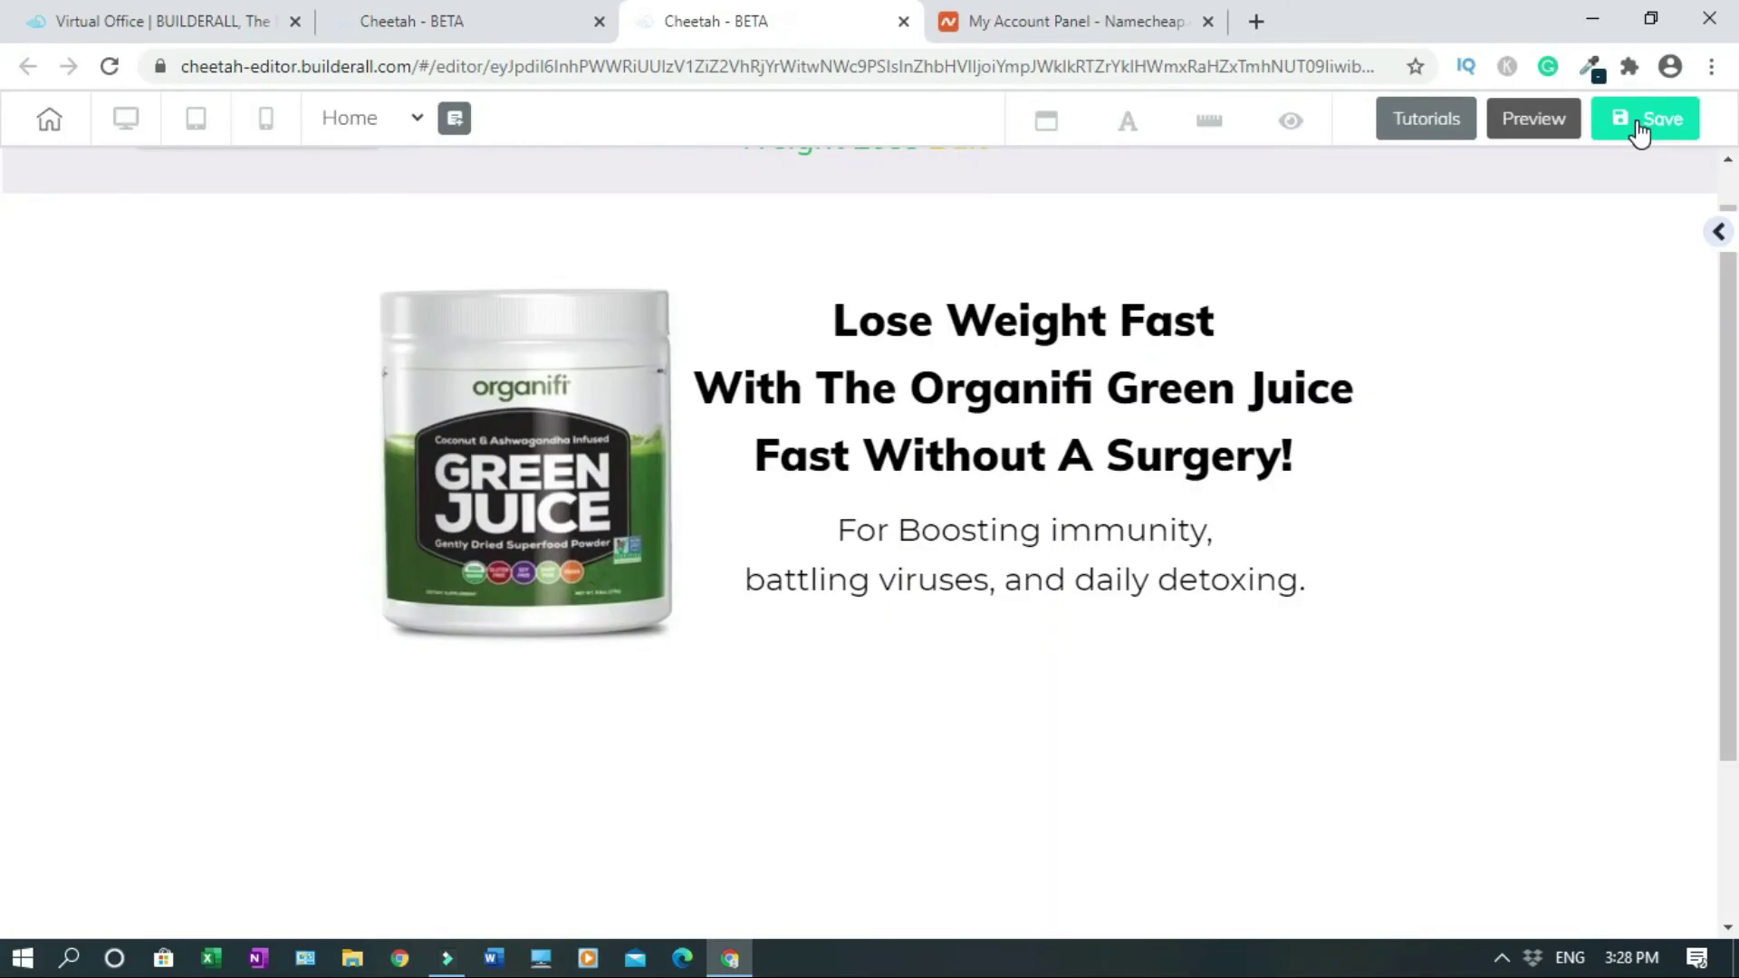
Save the Weight Loss Bait home page, agree to publish the site, and close the publishing confirmation
left_click(1636, 122)
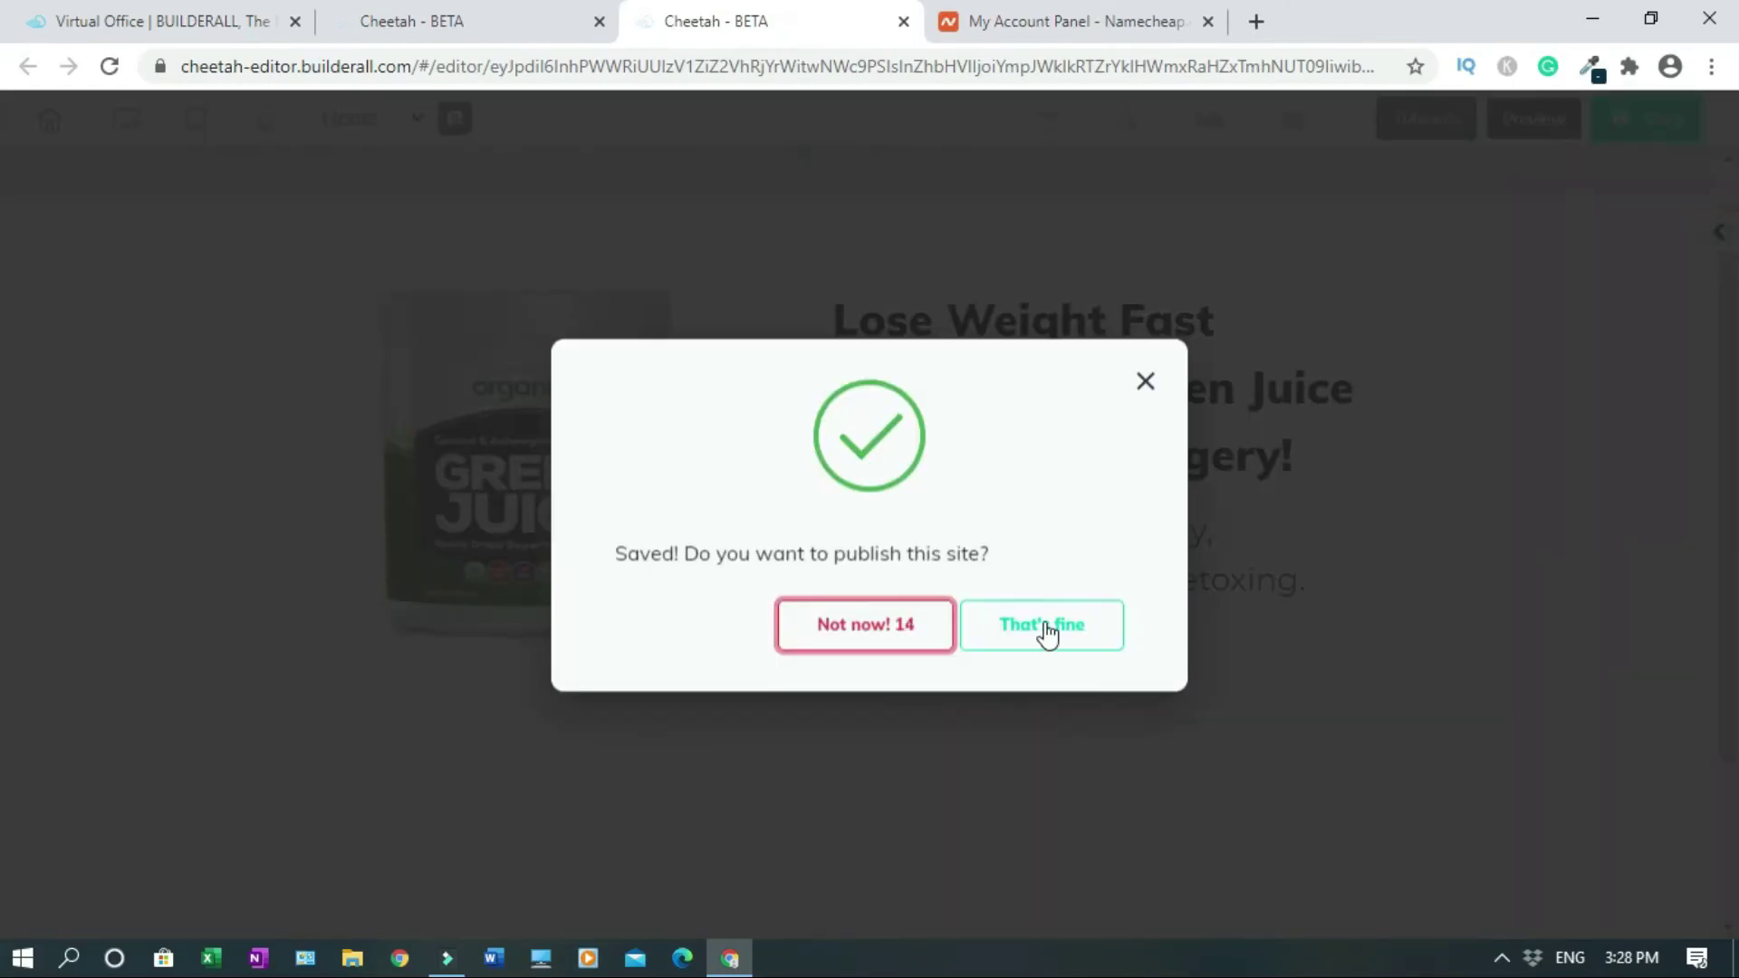
left_click(1046, 632)
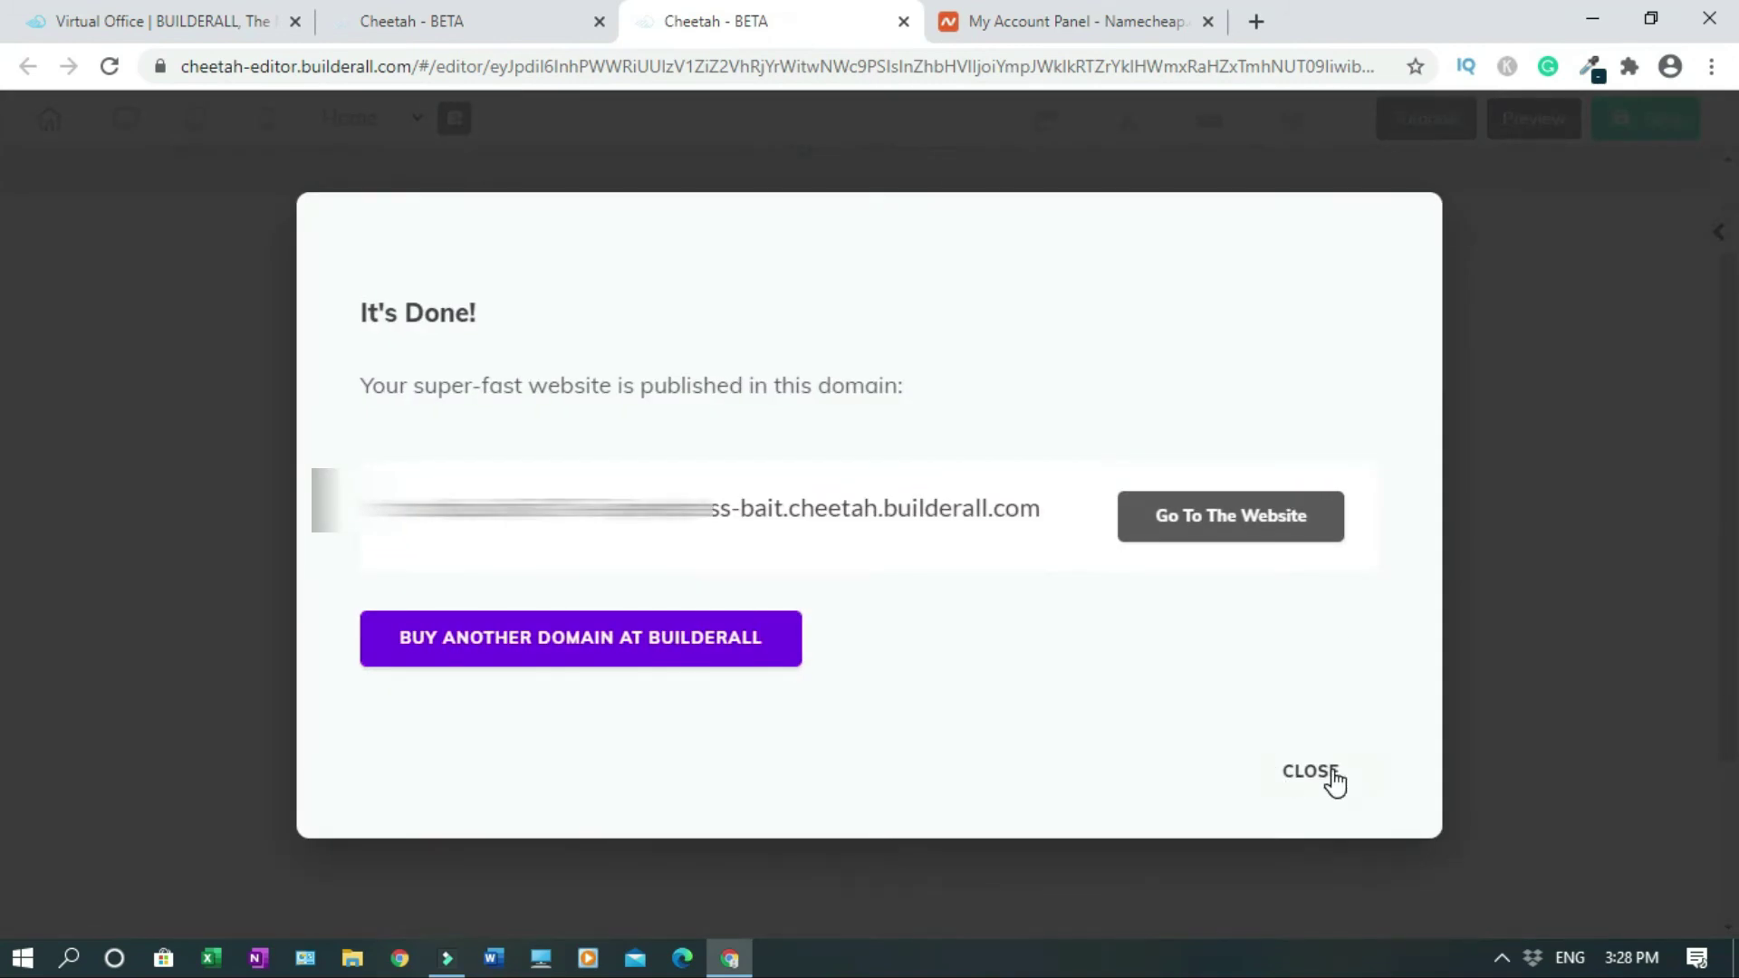
left_click(1328, 778)
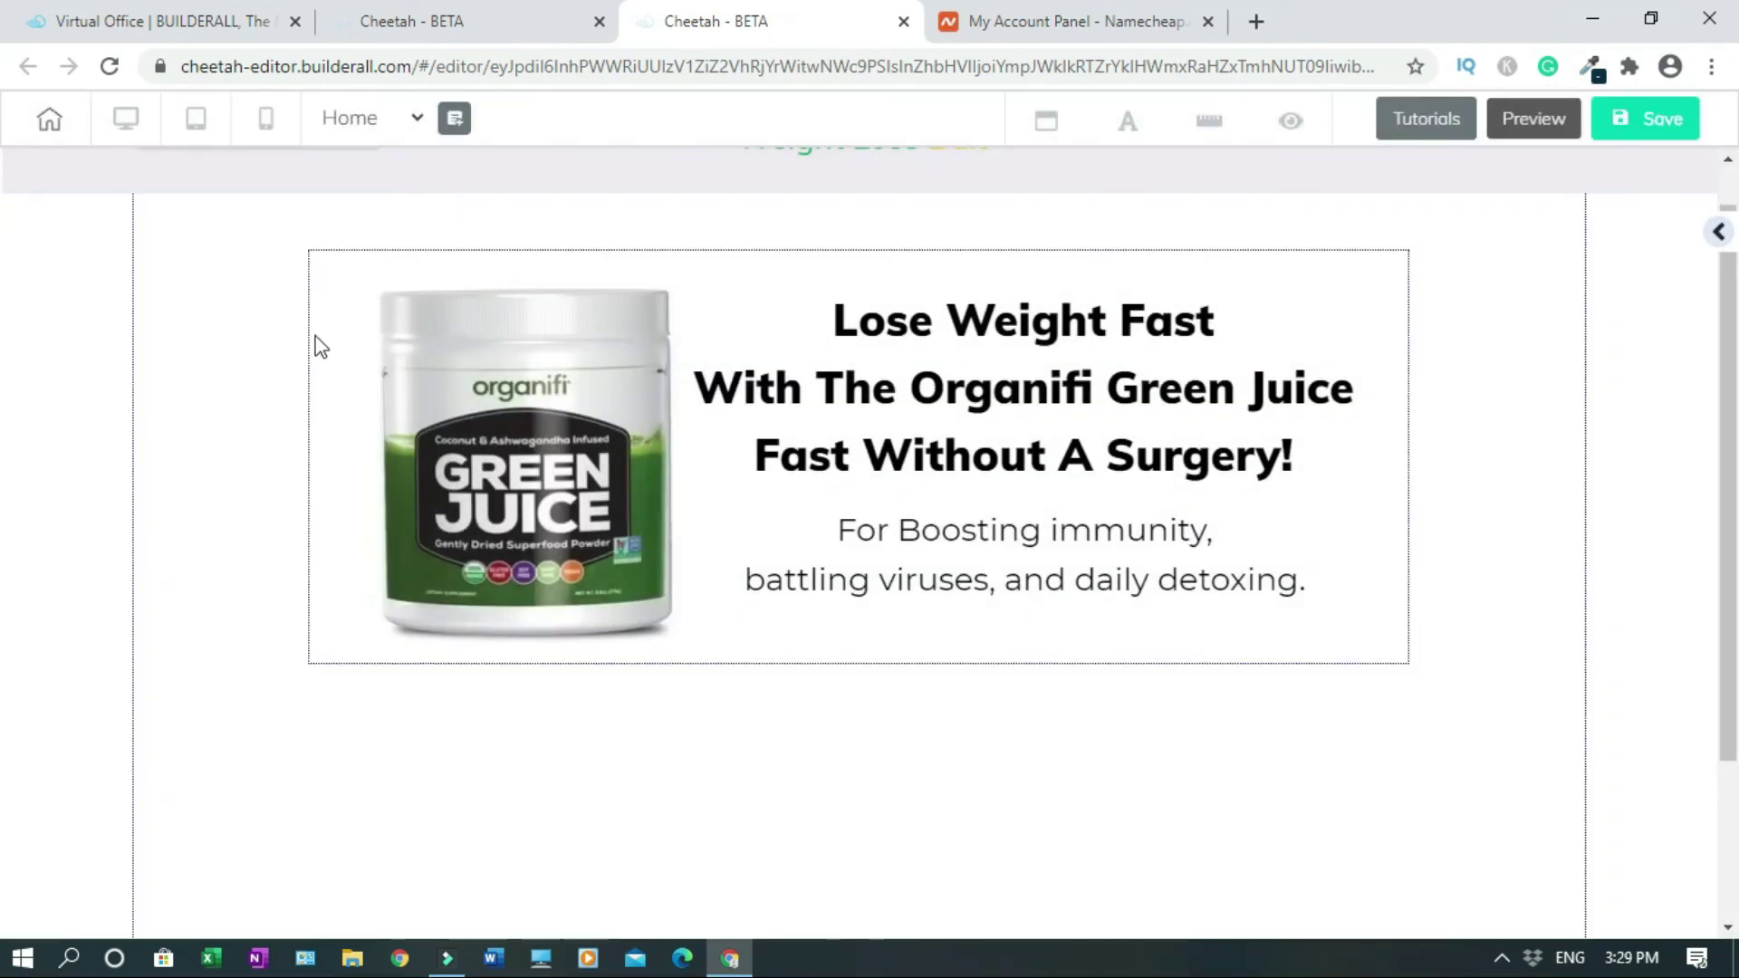
Publish the Weight Loss Bait site from its My Site overview, completing the bicycle image verification
left_click(534, 20)
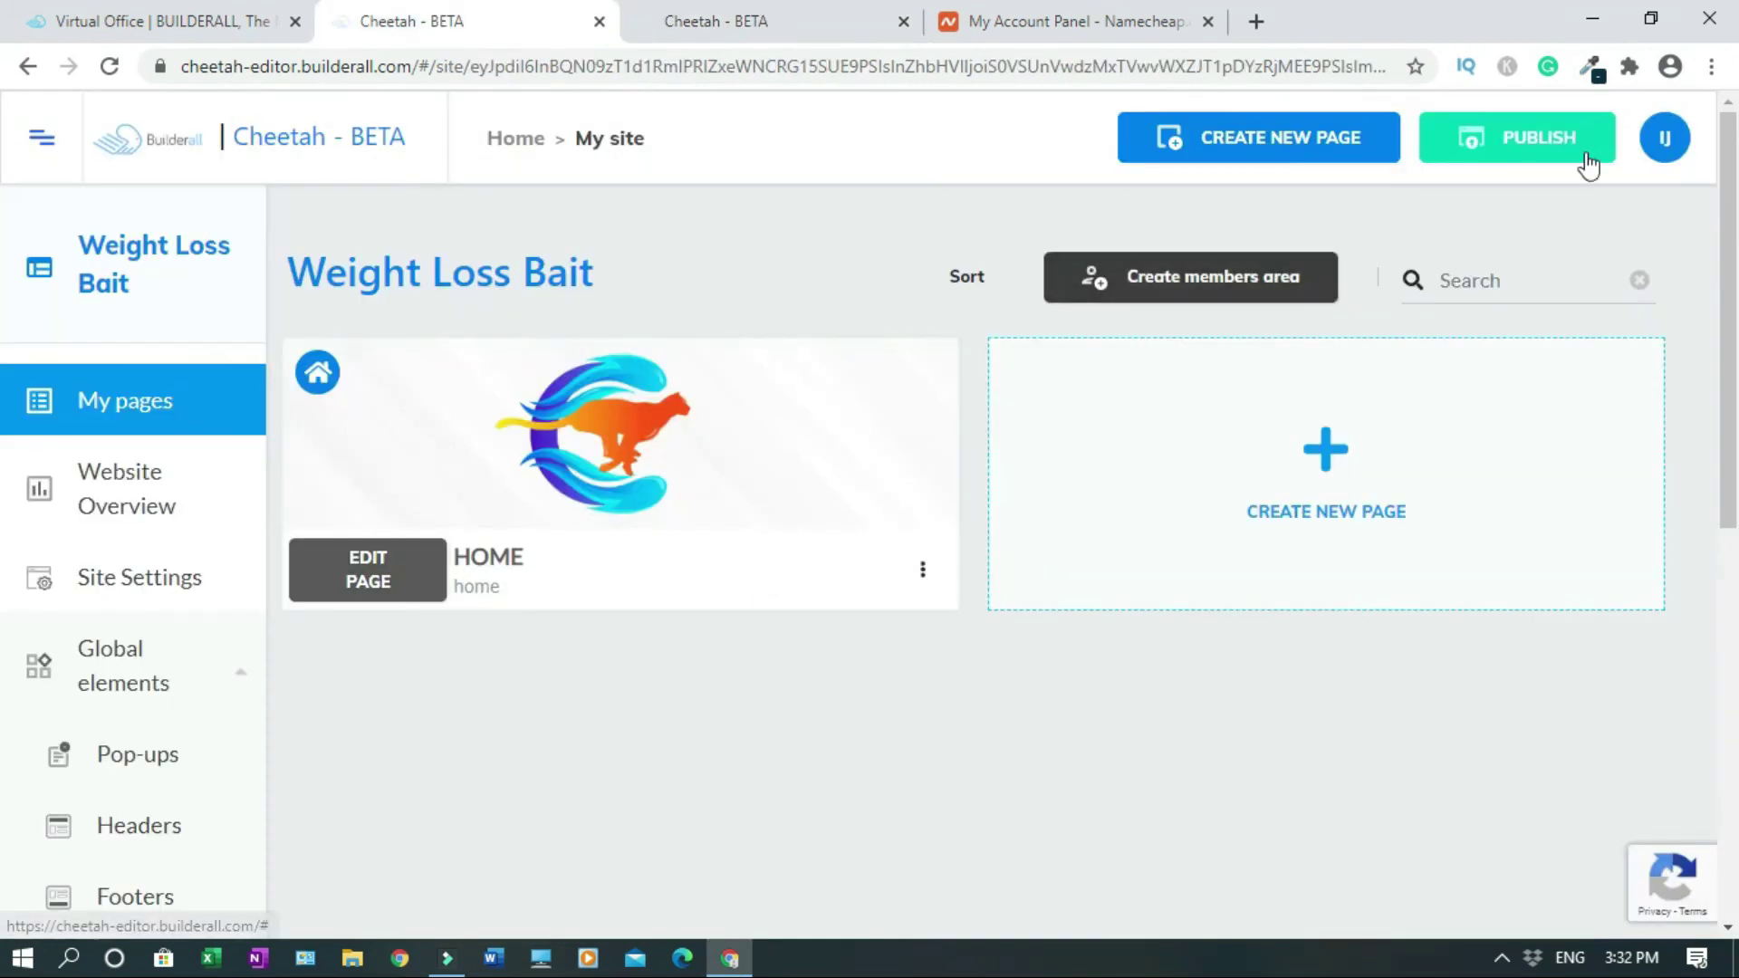
left_click(1582, 161)
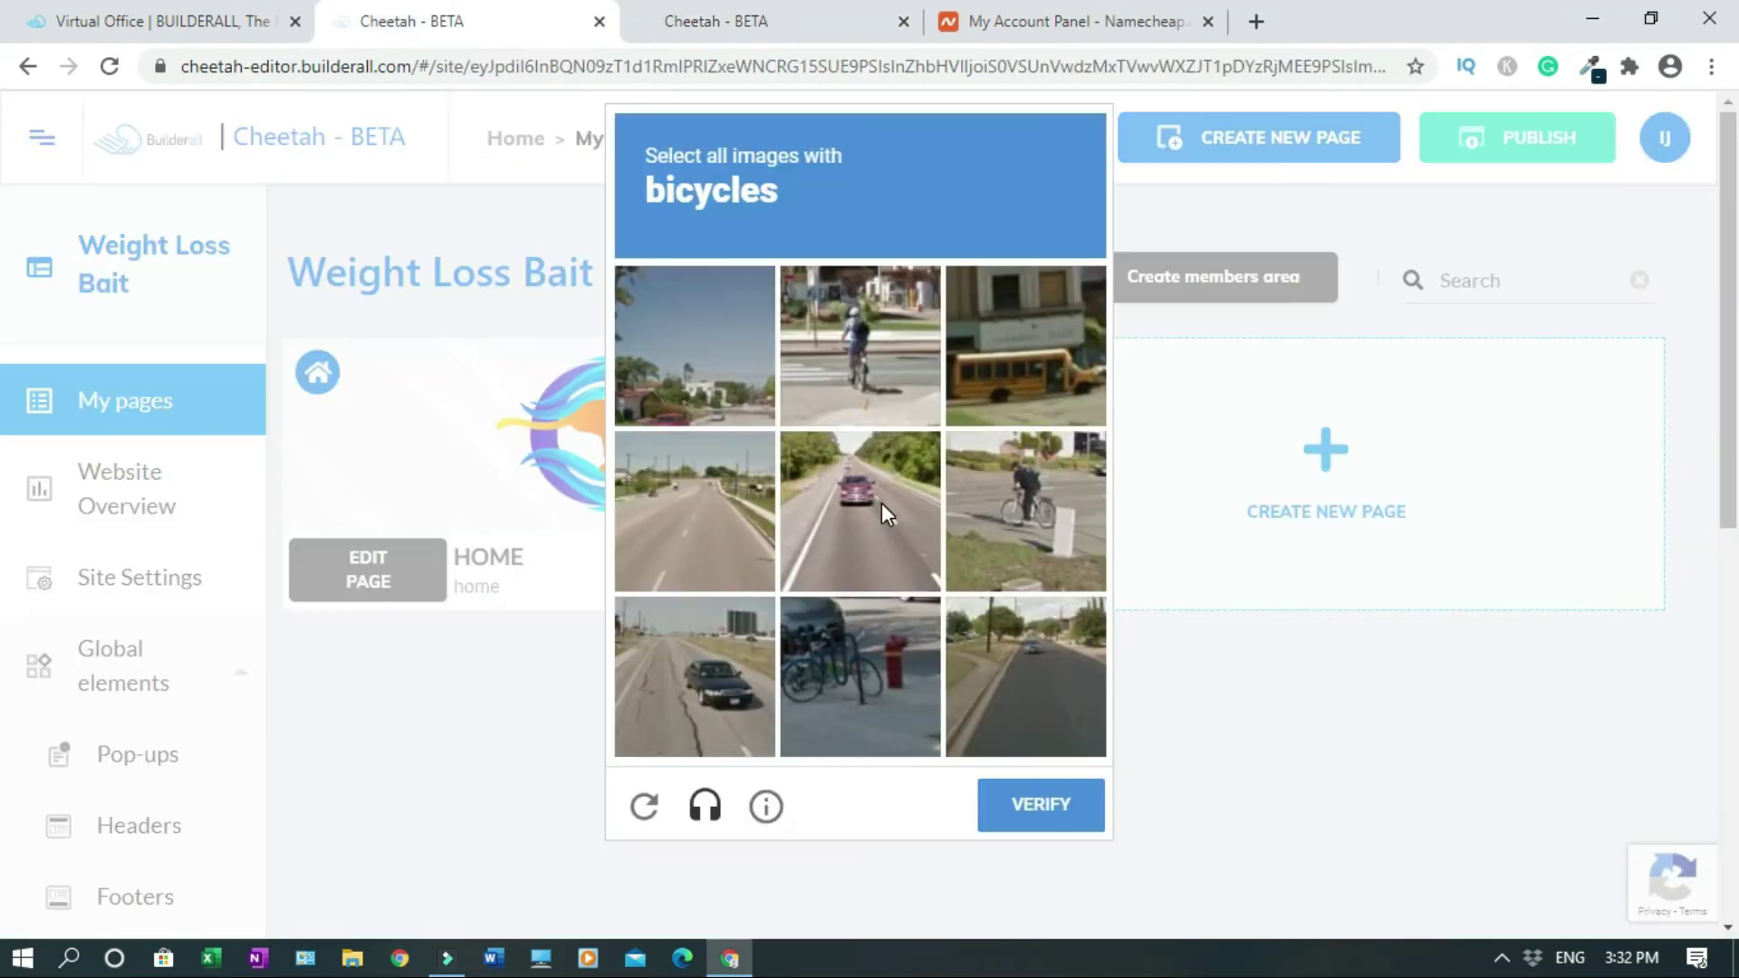
left_click(849, 405)
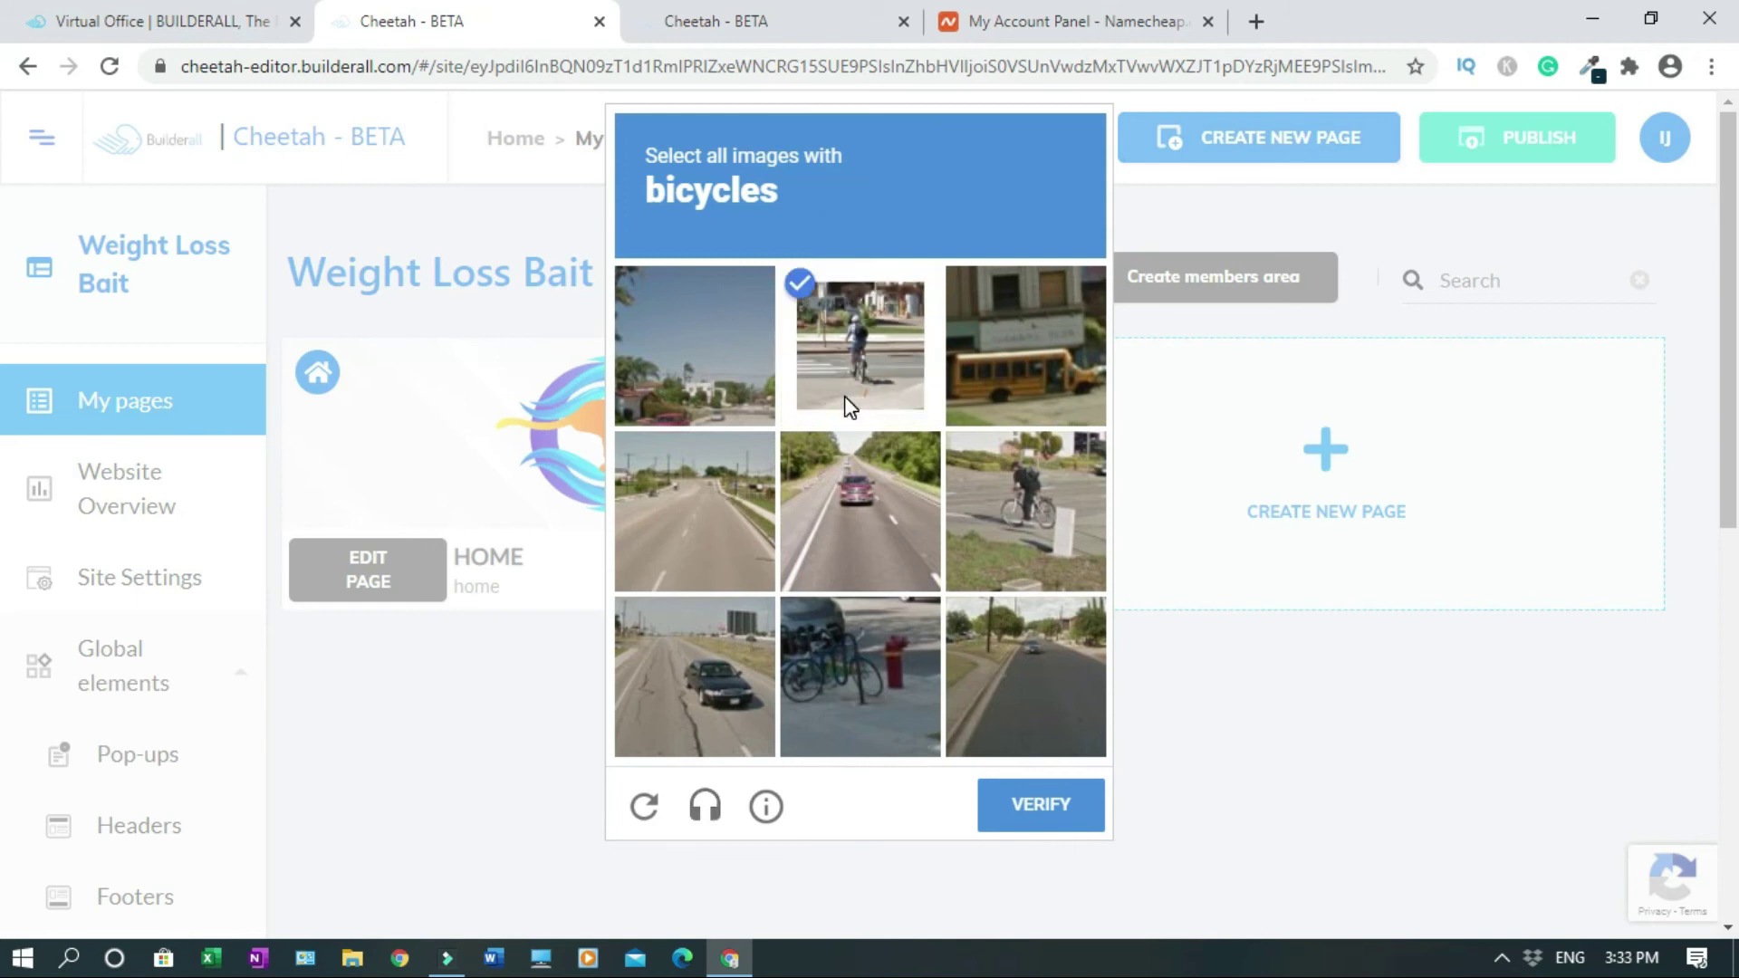
left_click(1008, 514)
left_click(855, 670)
left_click(1037, 810)
left_click(994, 571)
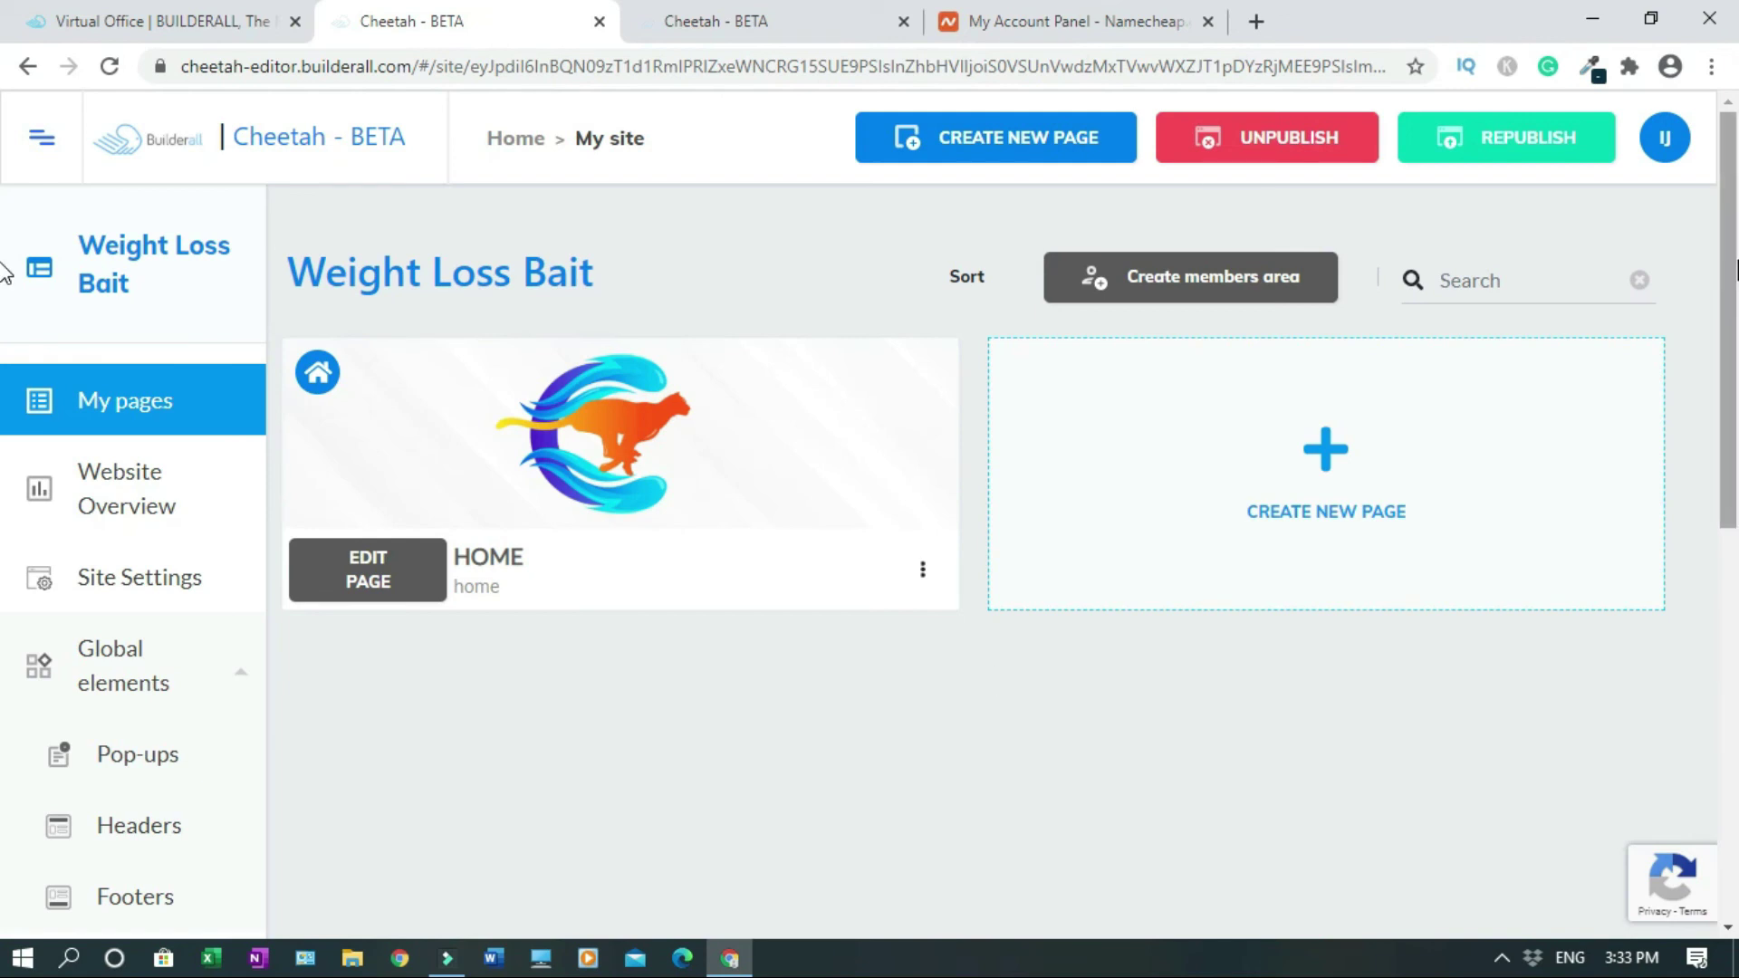
Connect the domain weightlossbait.com to the Weight Loss Bait site and save the connection
scroll(546, 617, "down", 7)
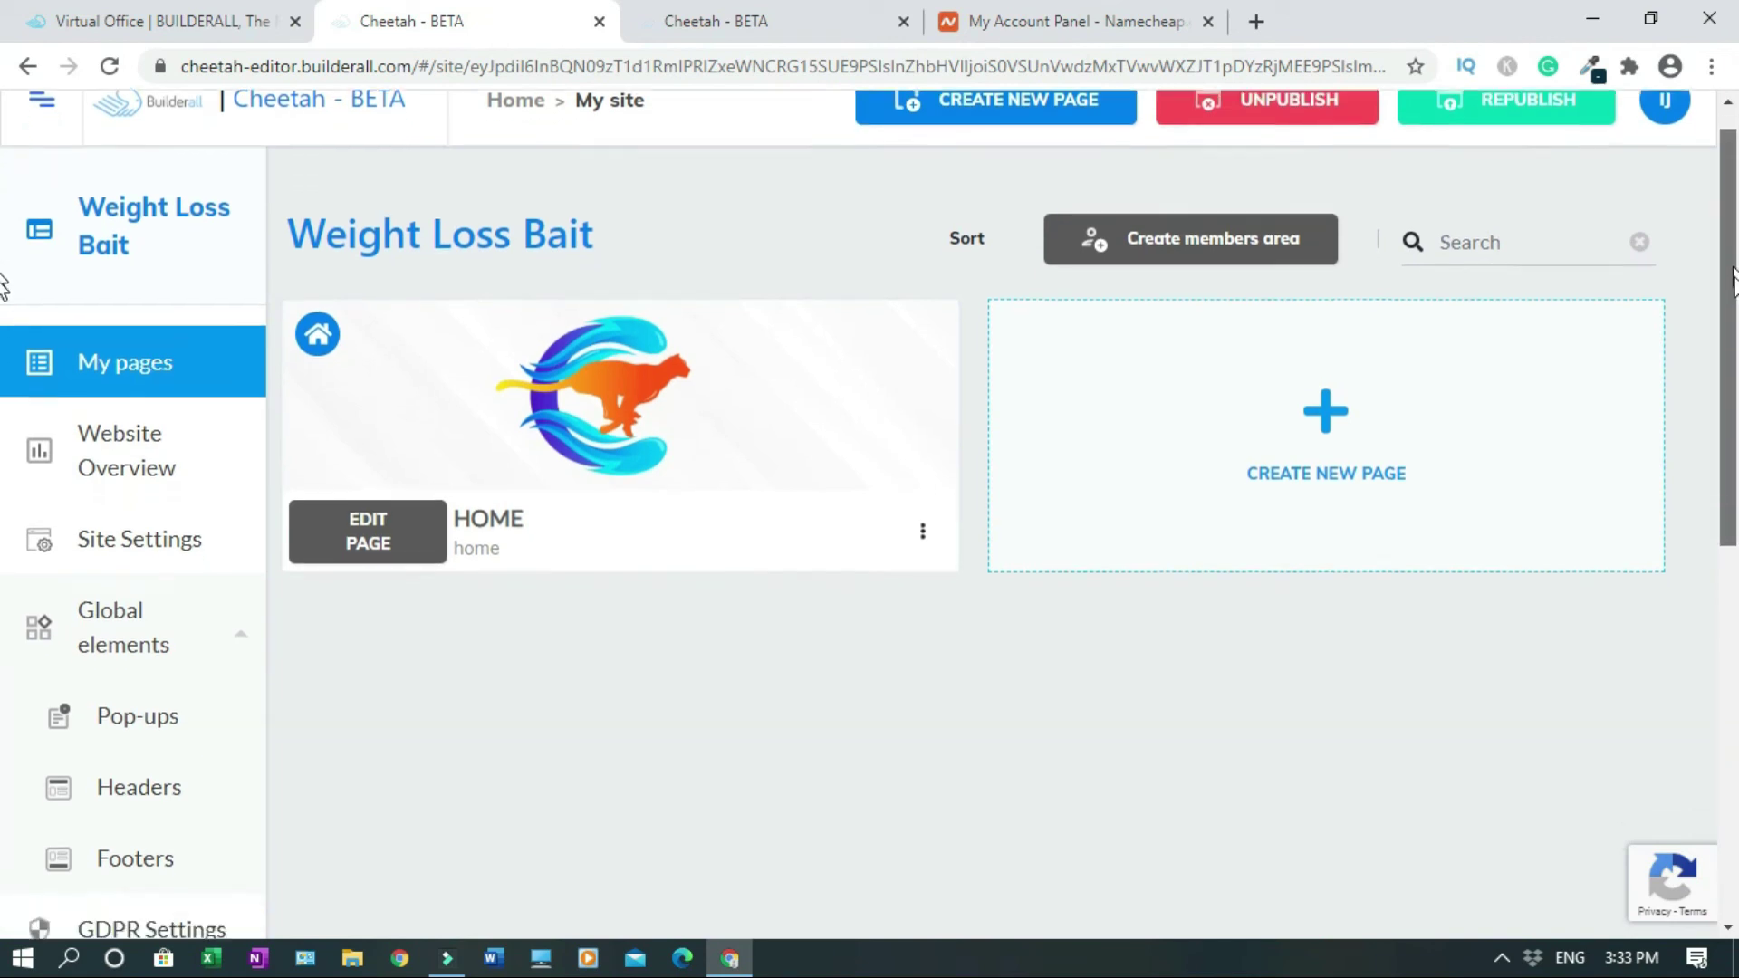
left_click(117, 619)
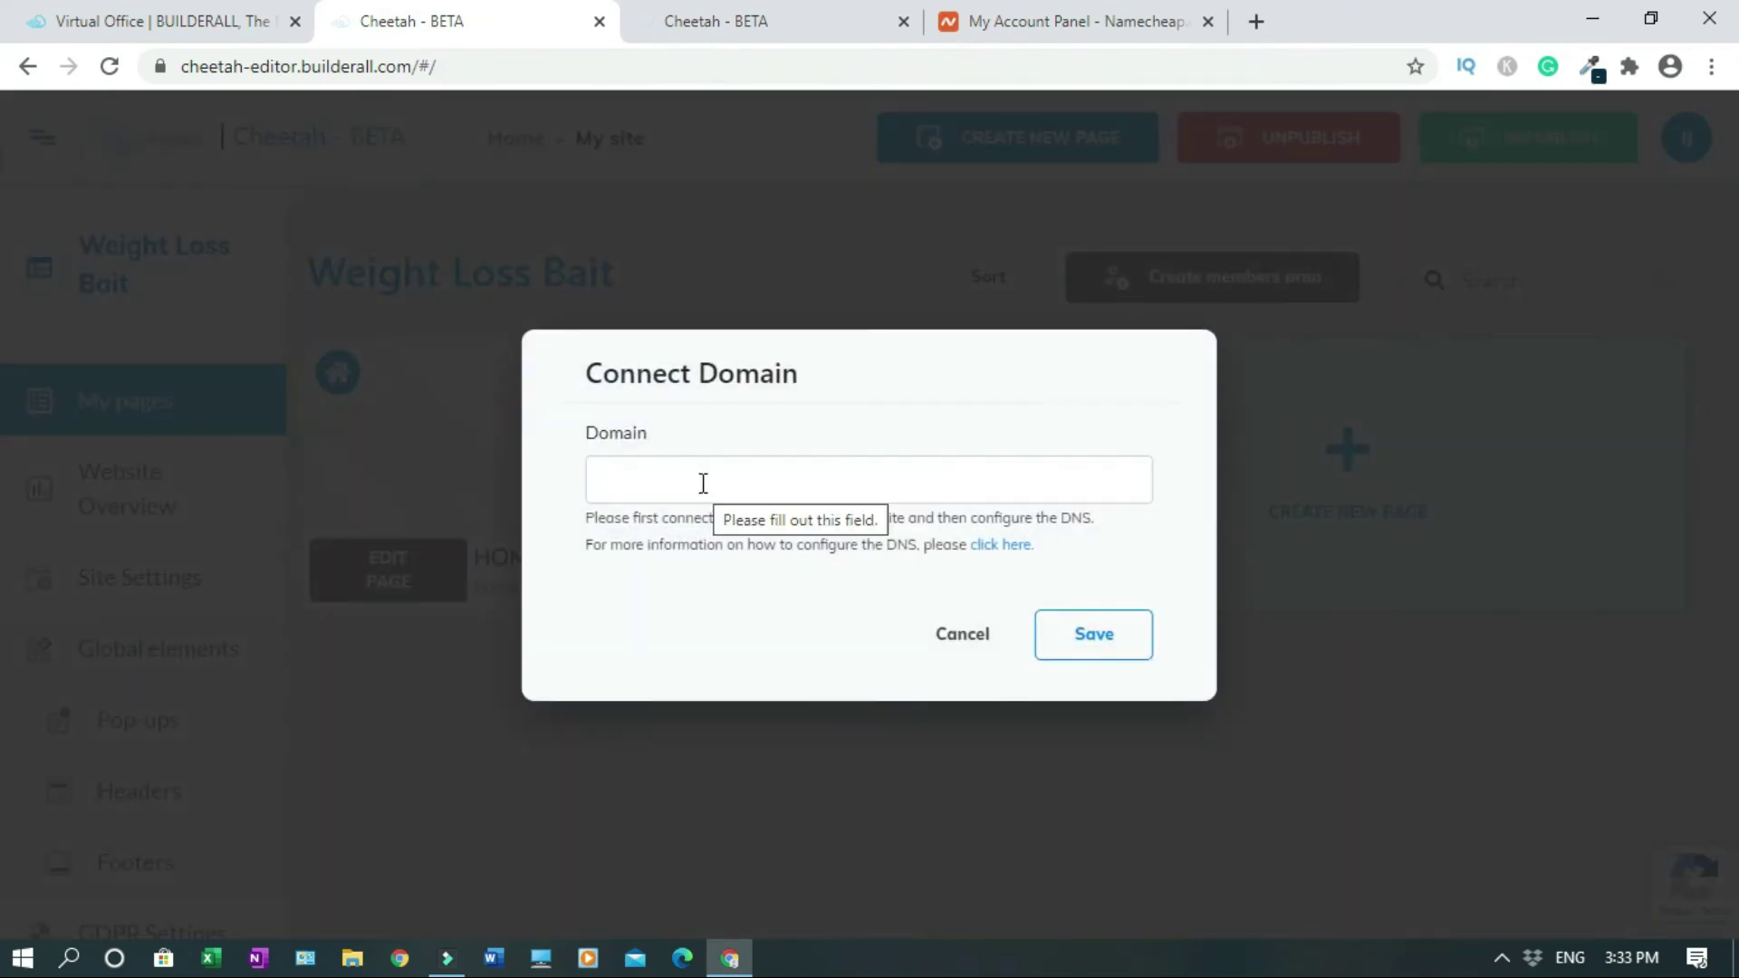
left_click(703, 483)
type("weightlossbait.com")
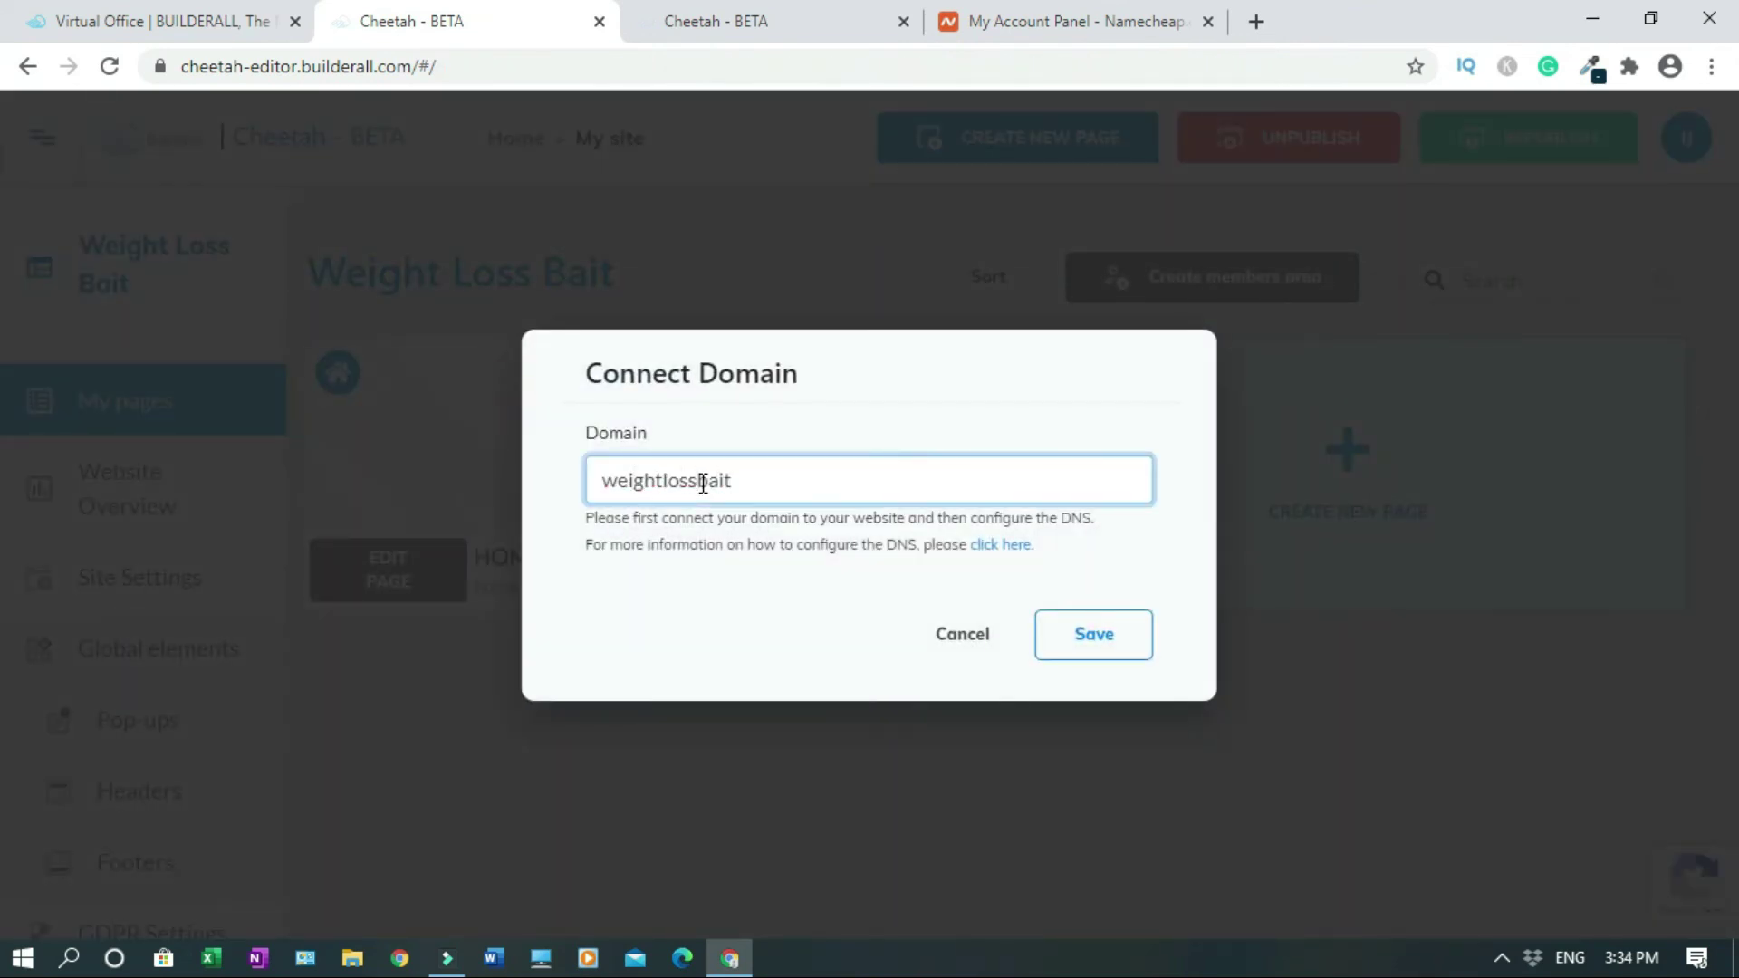
left_click(1105, 638)
left_click(1035, 617)
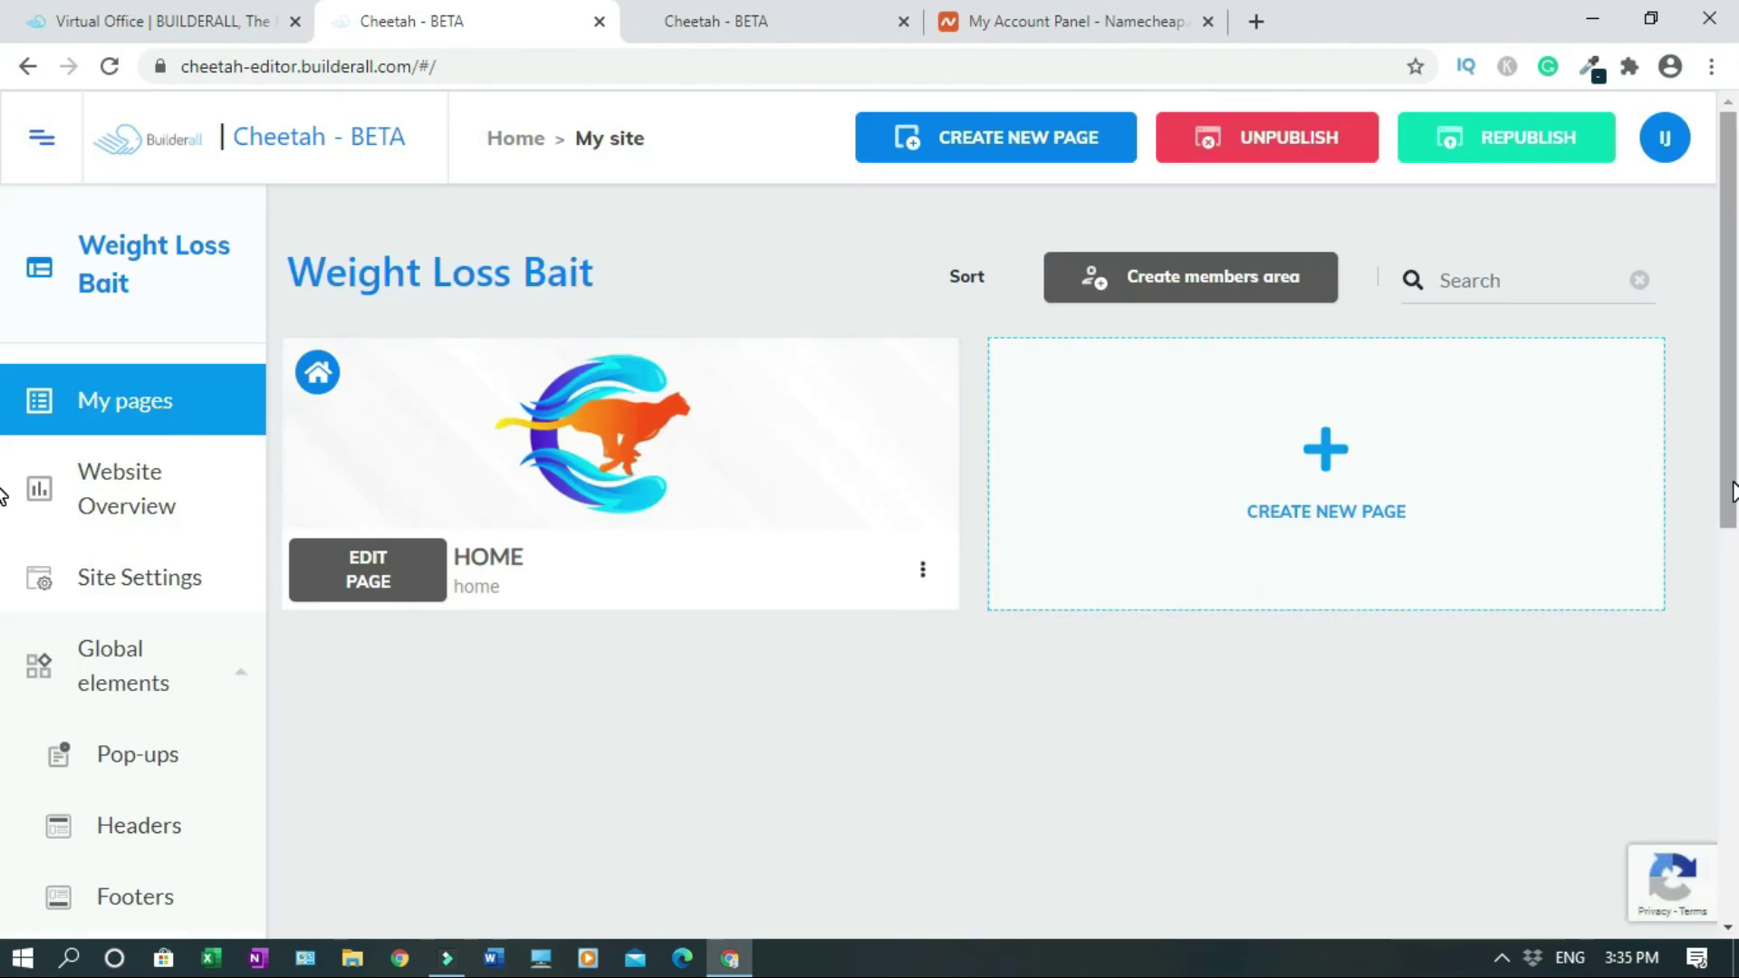
Switch to Namecheap, find weightlossbait.com in the domain list, and set its nameservers option to Custom DNS
left_click(1078, 21)
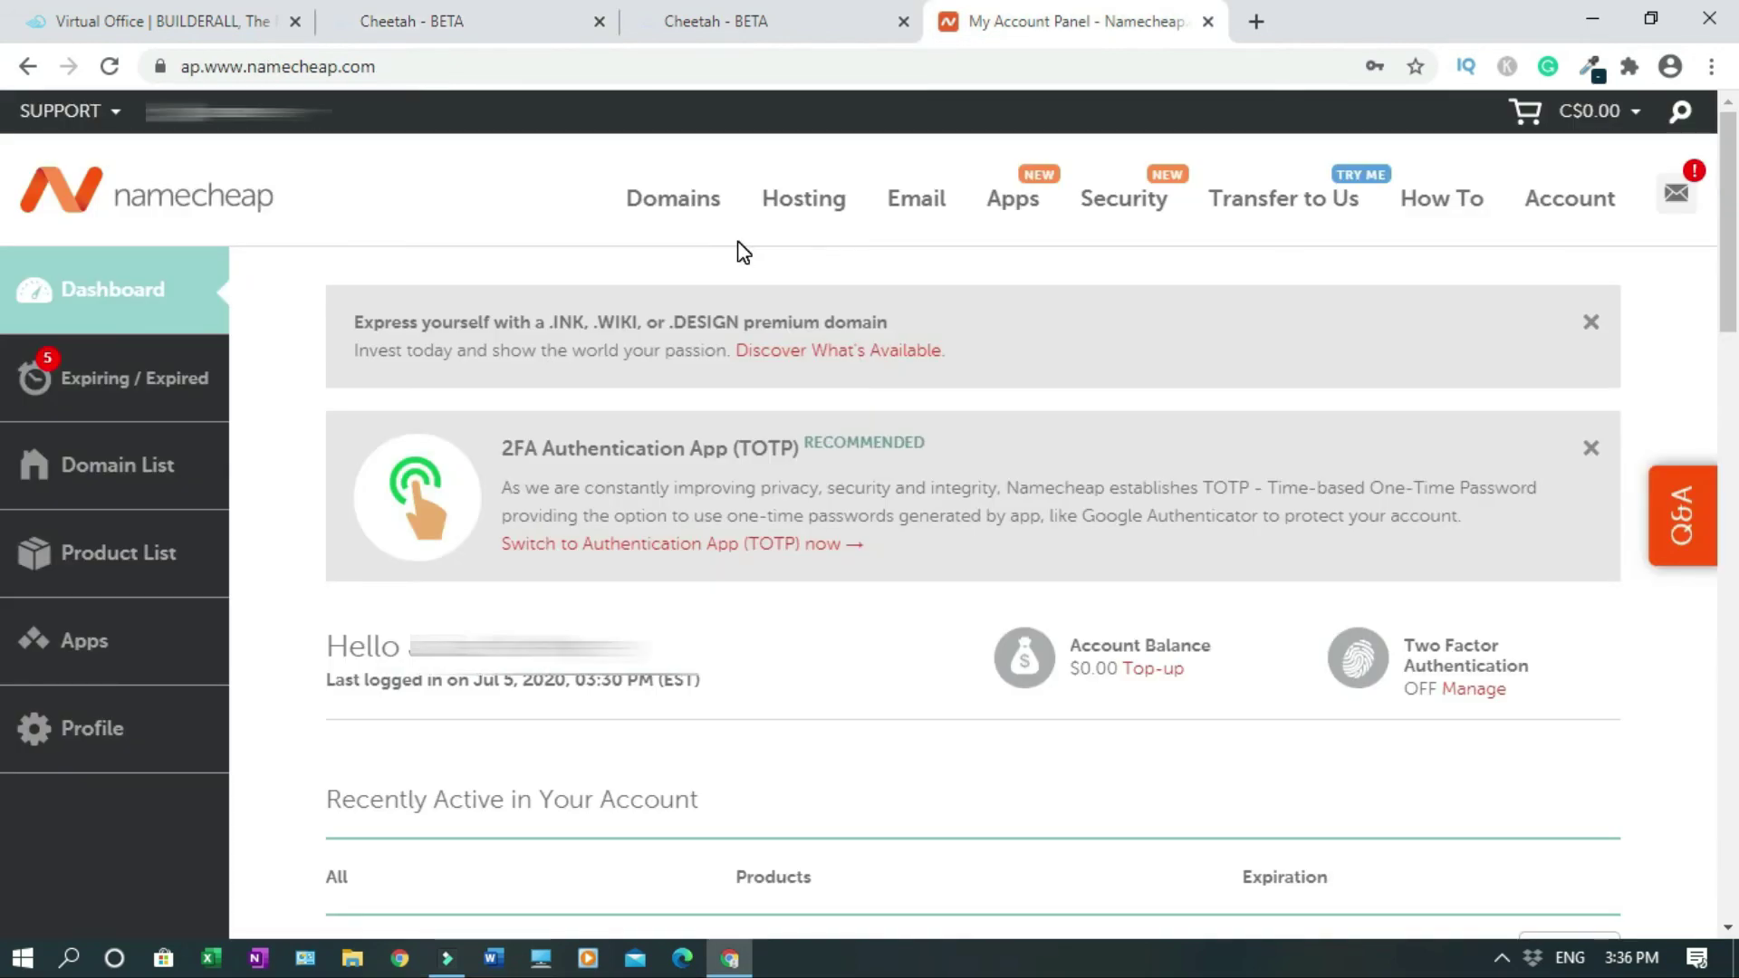
left_click(152, 474)
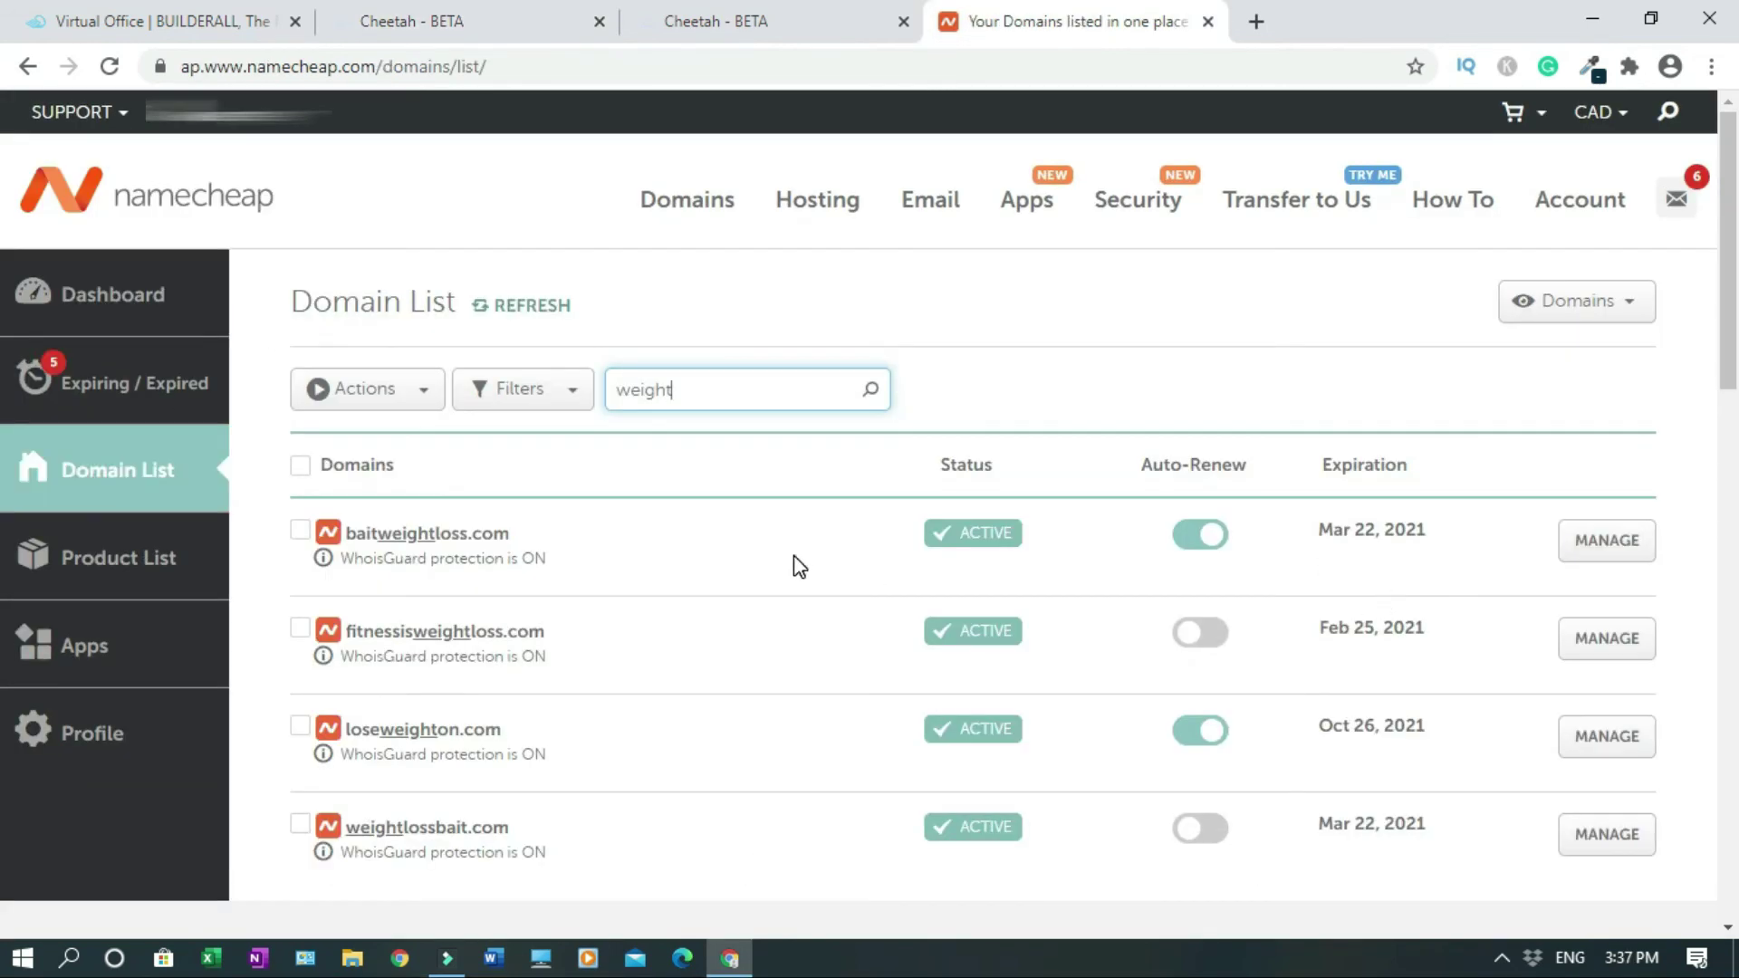
left_click(1612, 835)
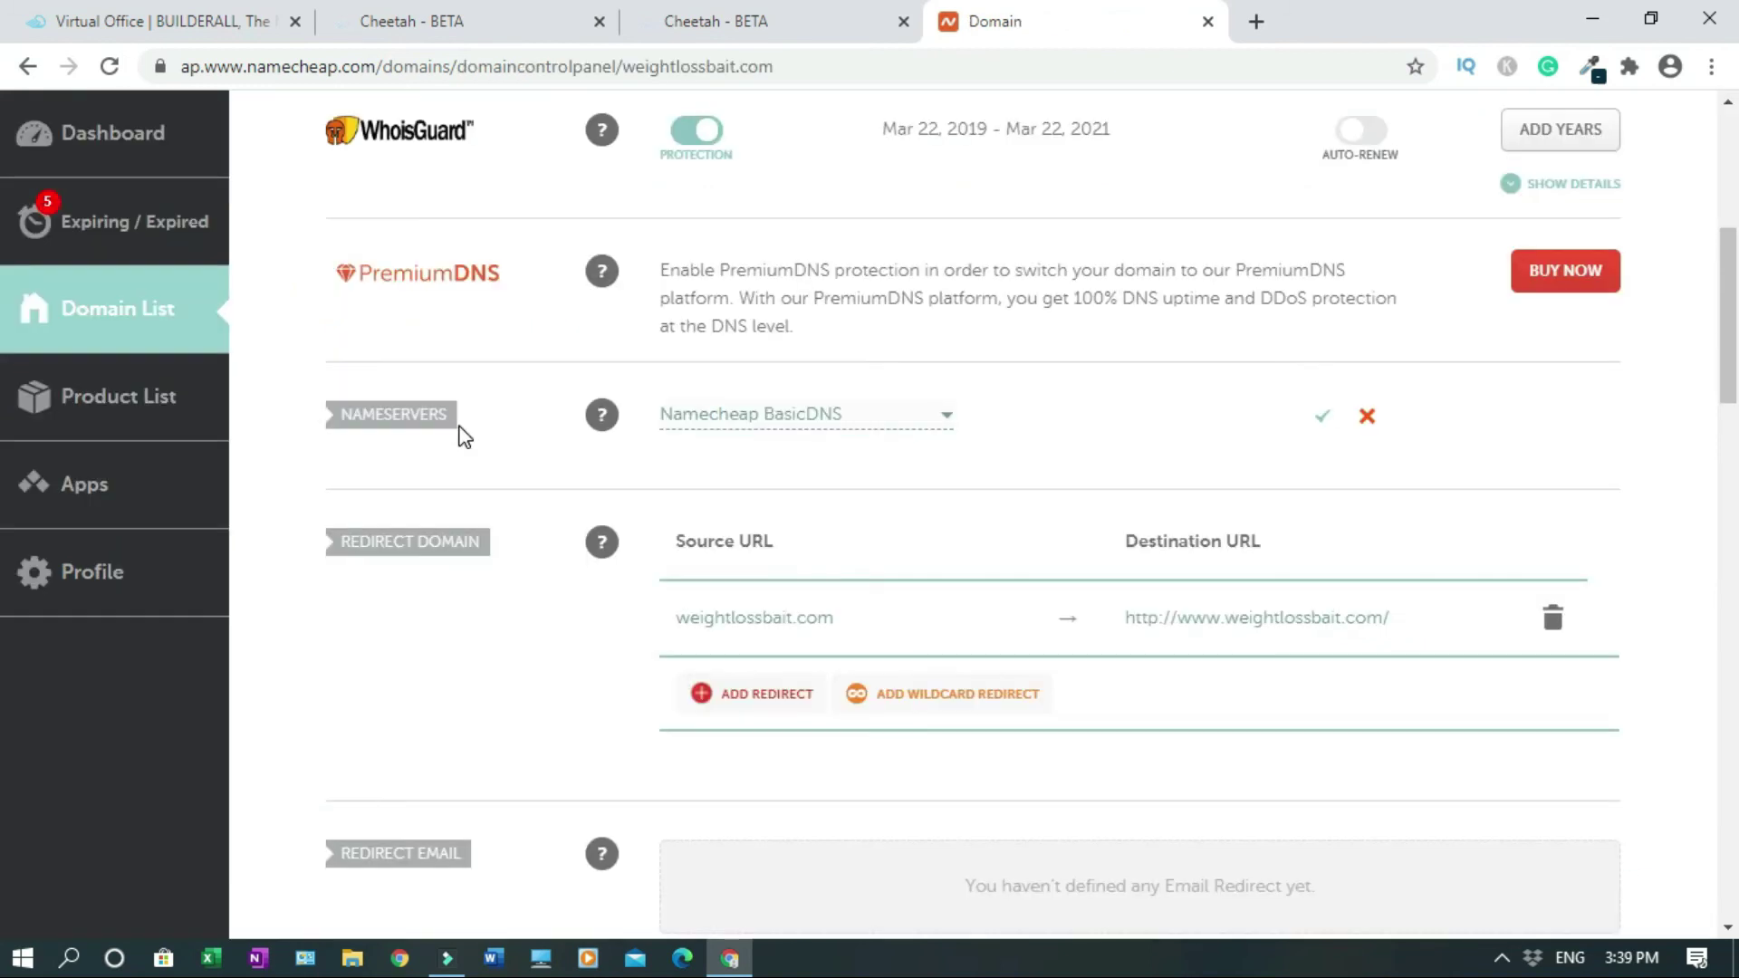
left_click(935, 427)
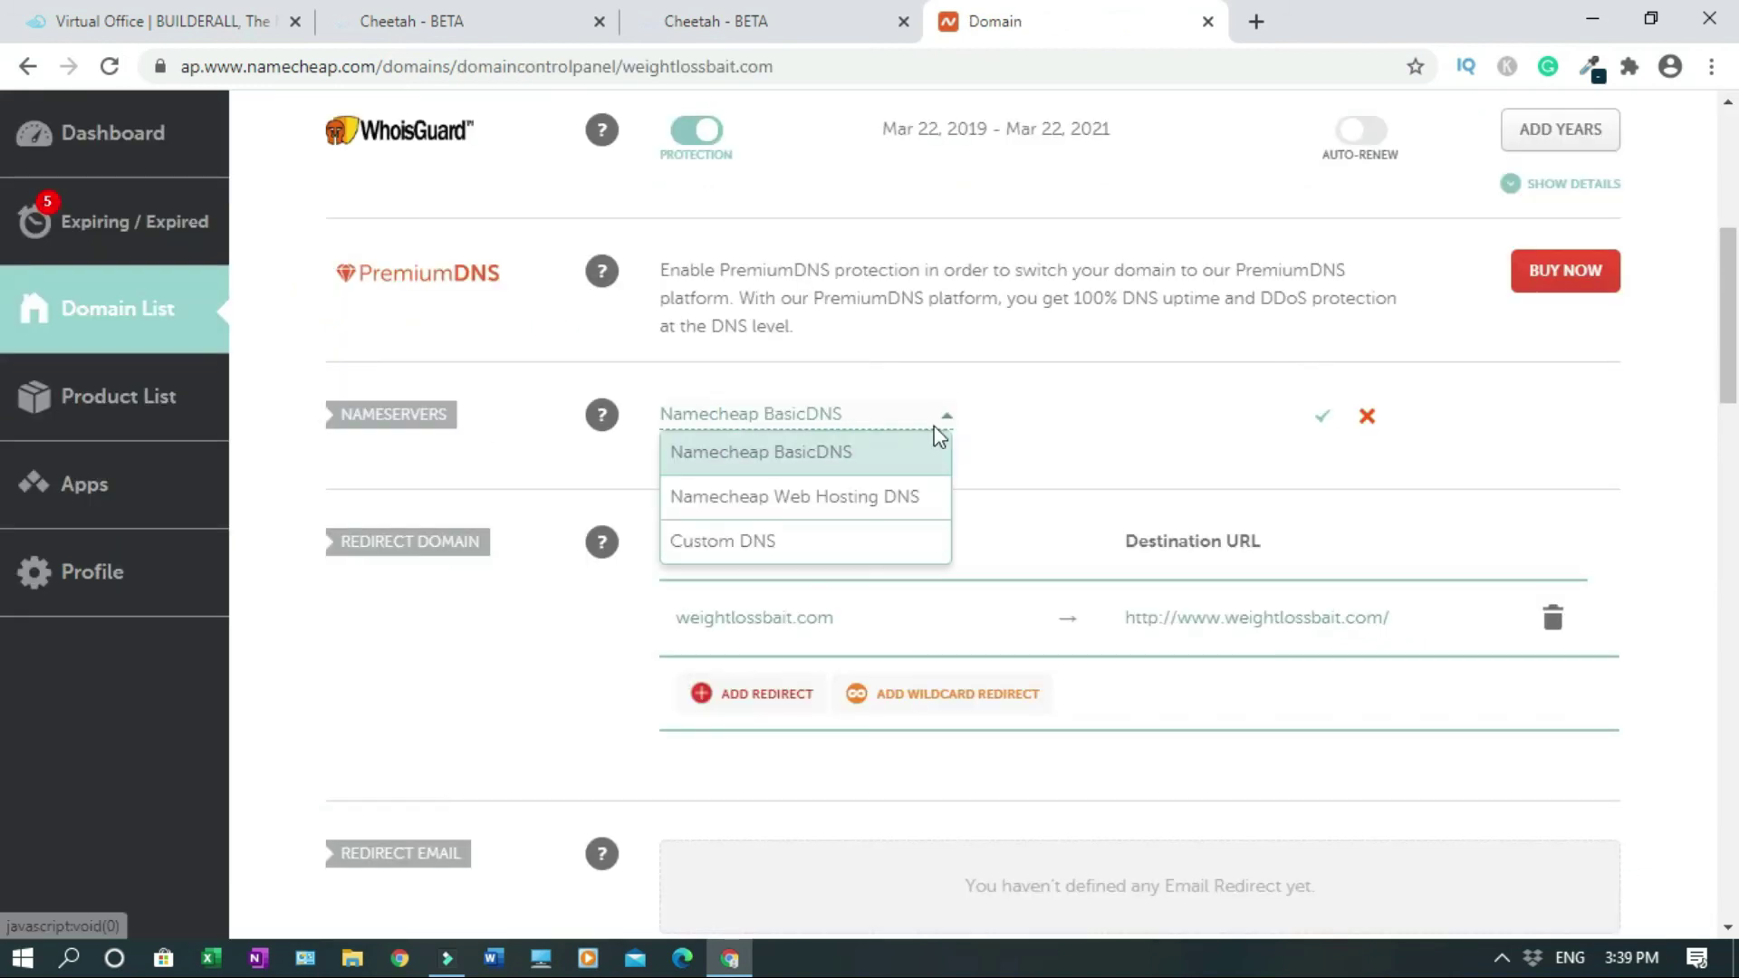
left_click(795, 541)
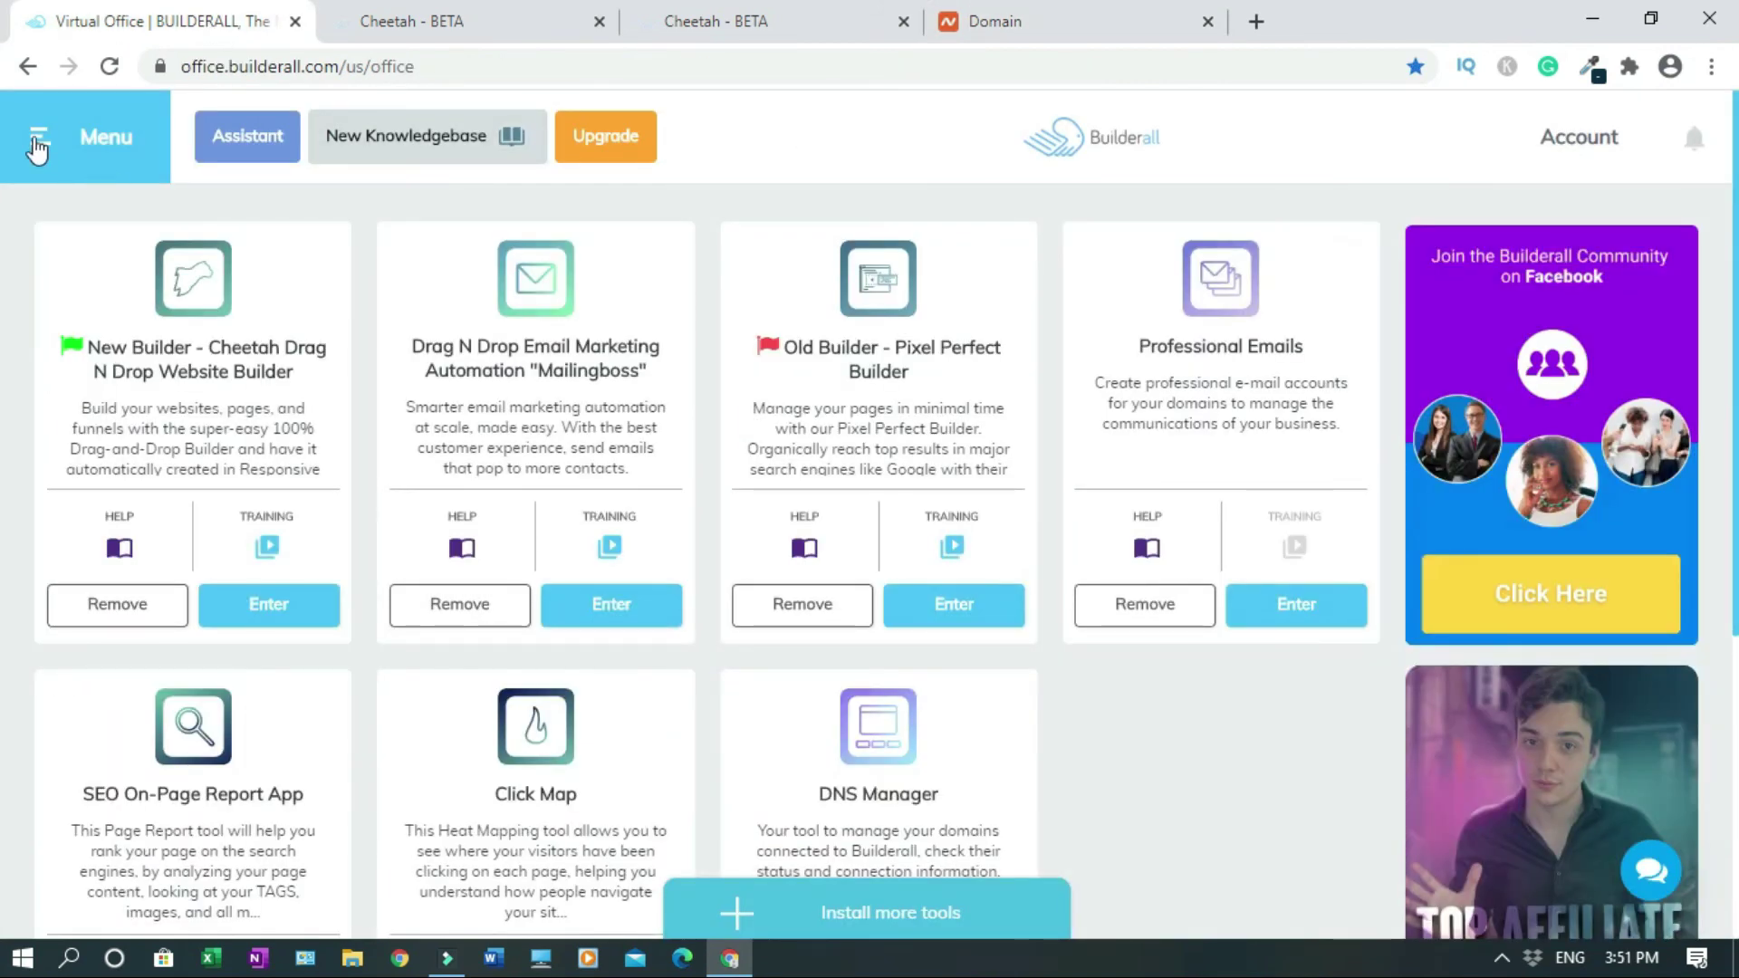
Open the Builderall Name Servers support article from the Virtual Office and find the name servers for the CDN (worldwide) option
left_click(36, 145)
left_click(81, 579)
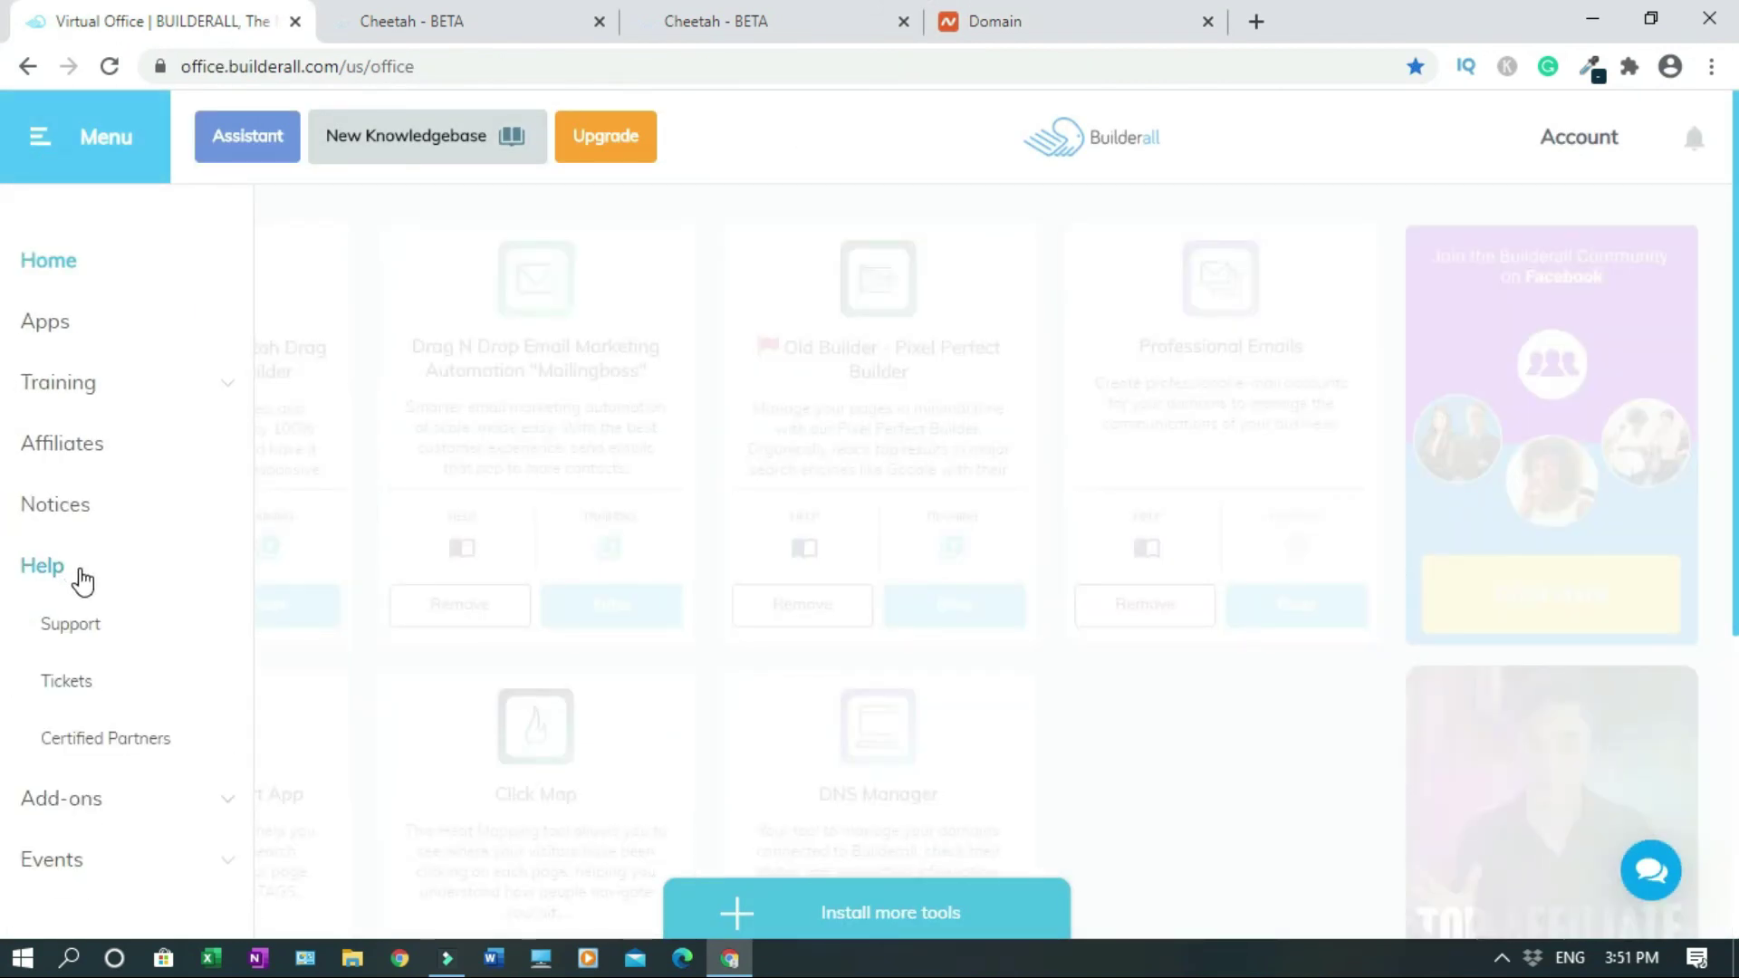
left_click(91, 629)
left_click(561, 275)
left_click(796, 602)
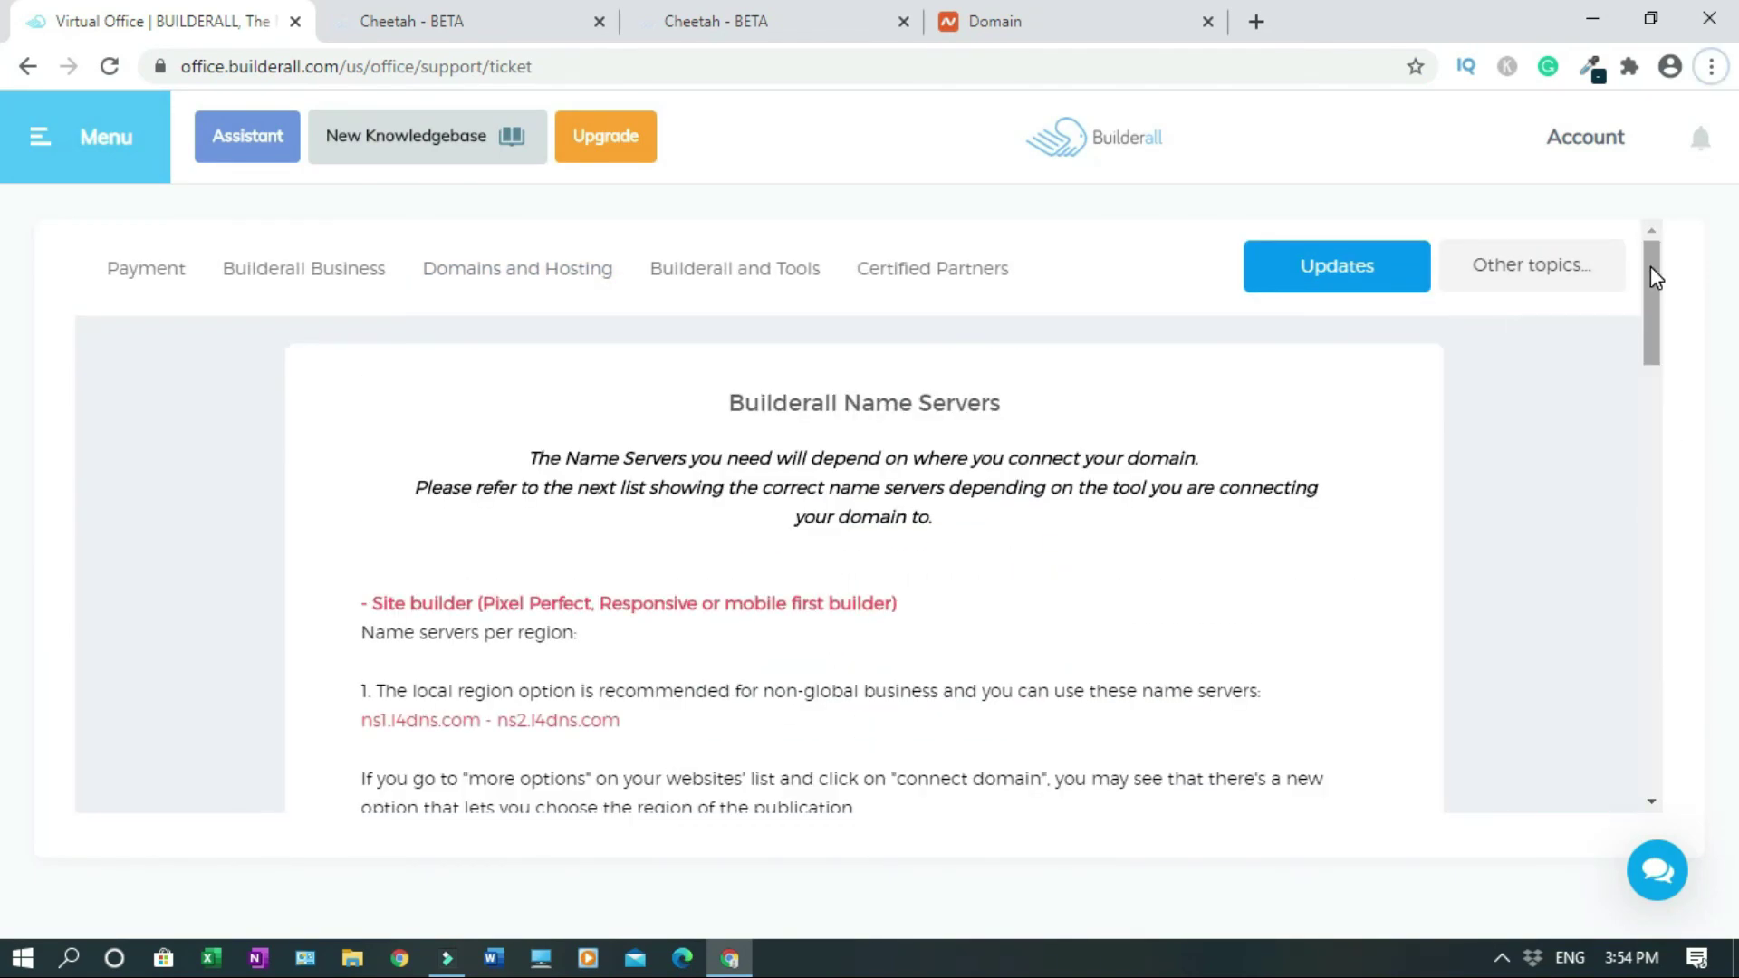
scroll(1655, 278, "down", 3)
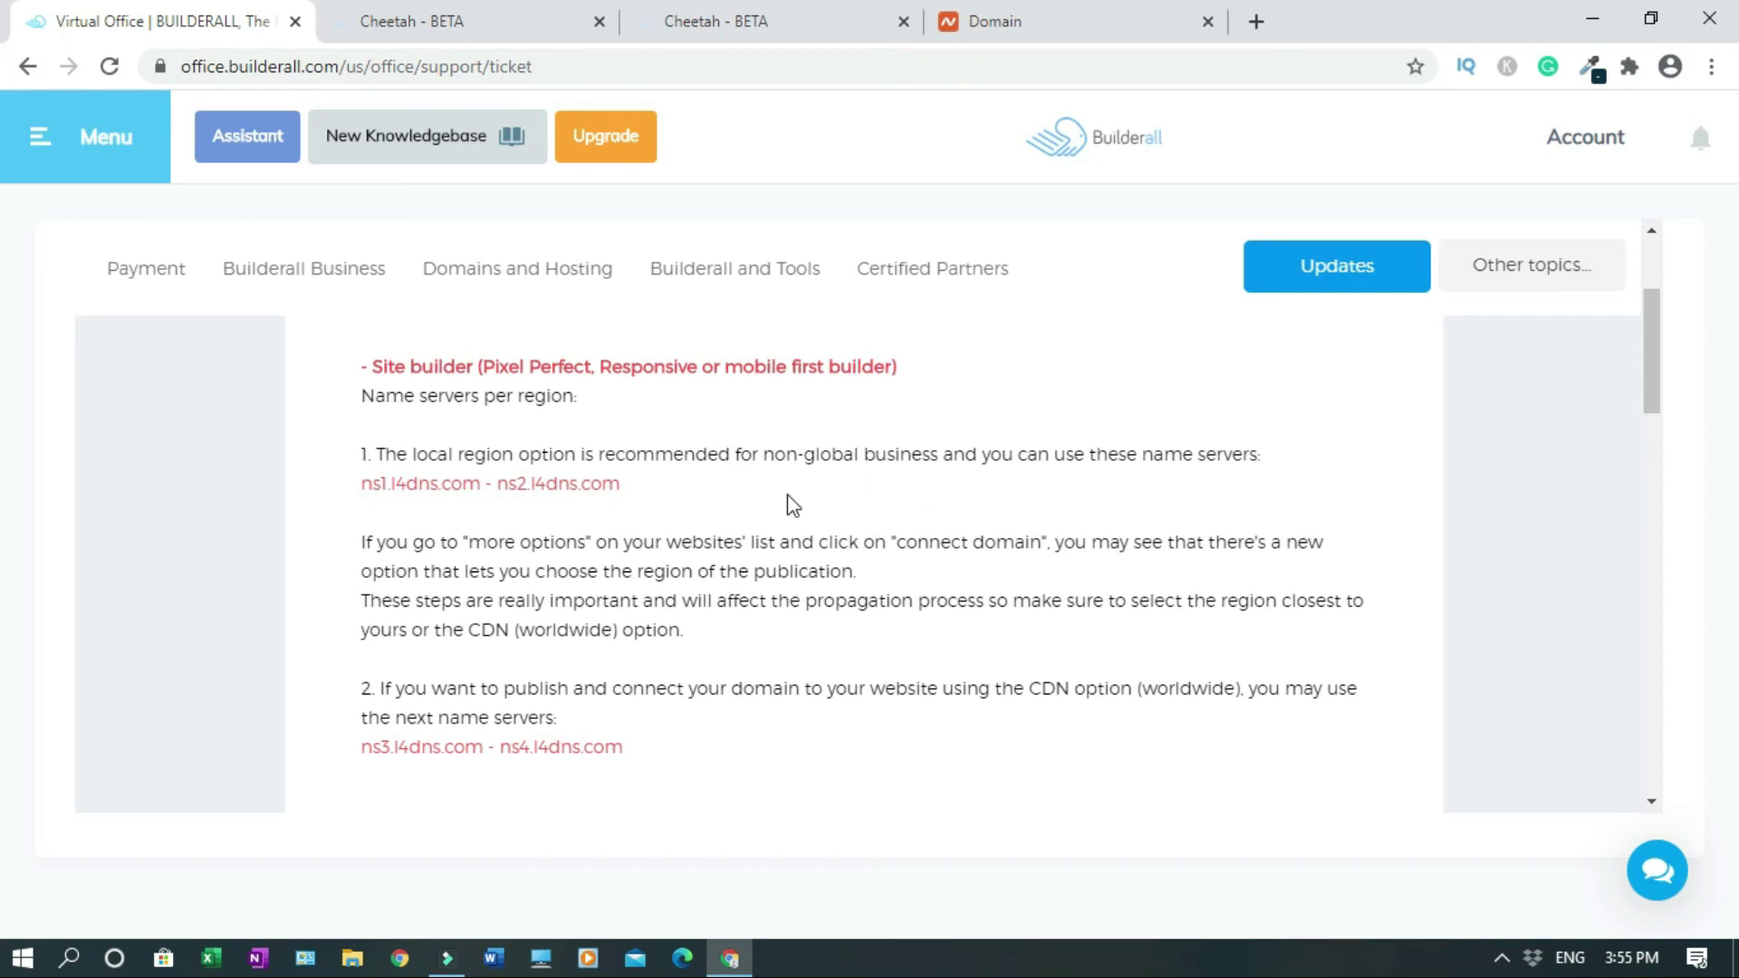
scroll(471, 518, "down", 2)
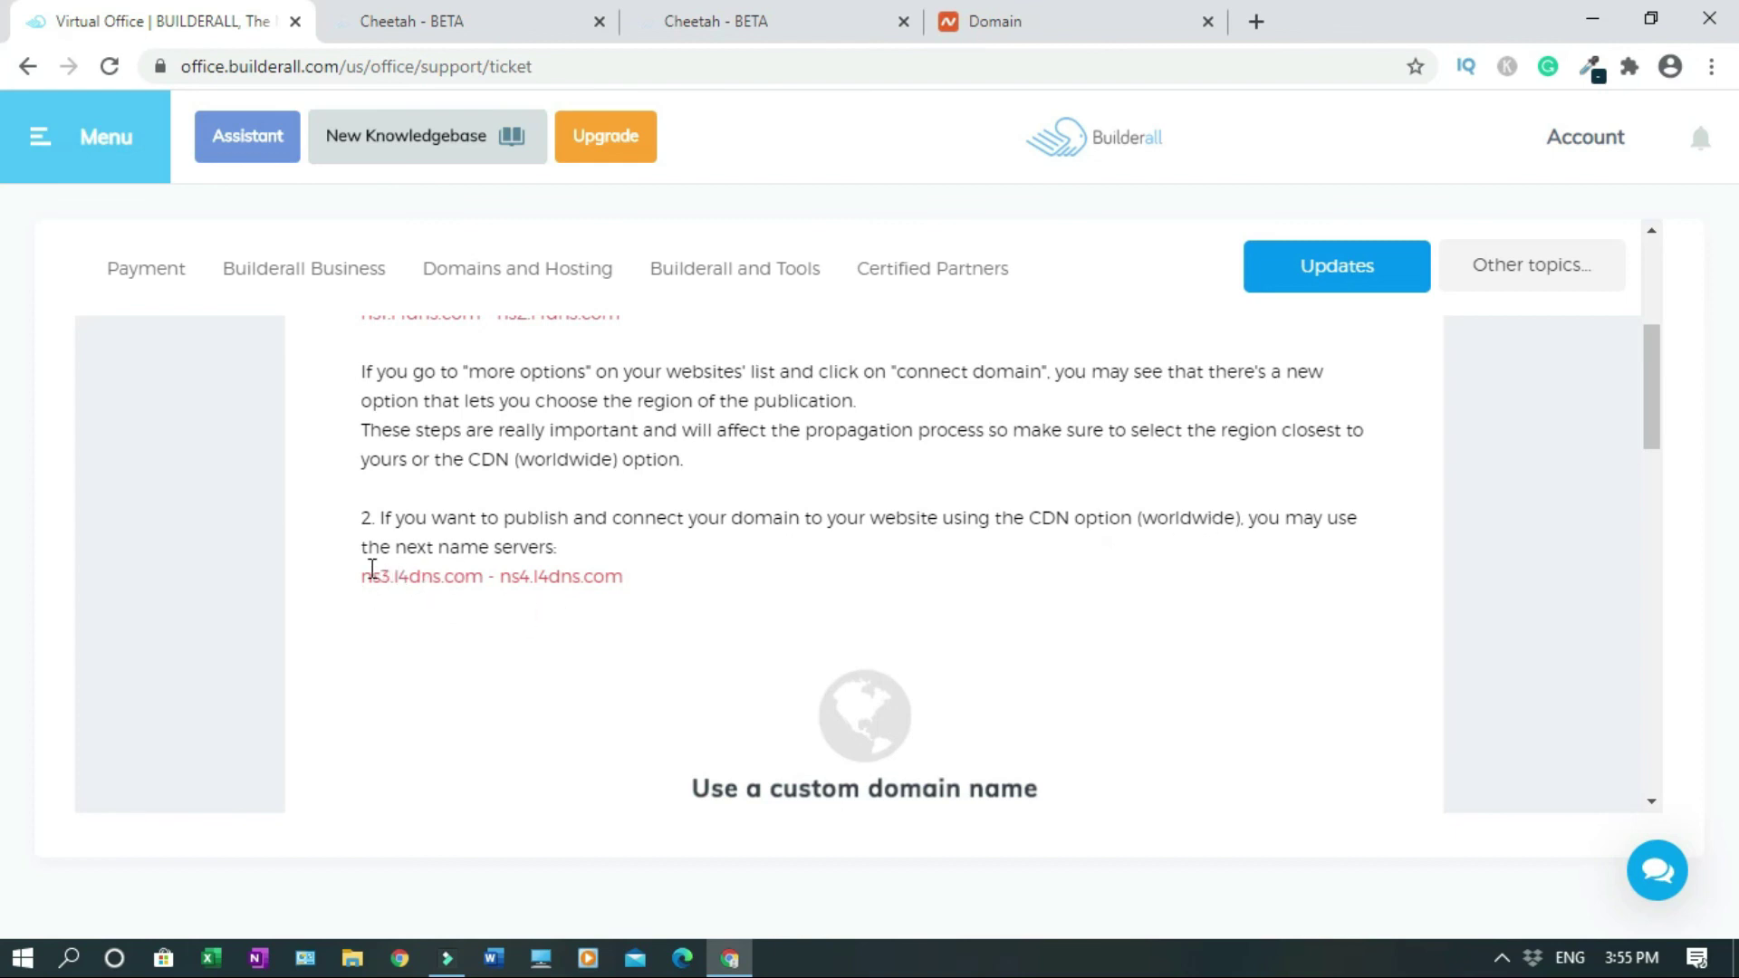
Copy ns3.l4dns.com from the Builderall article into the first custom nameserver of weightlossbait.com in Namecheap
left_click_drag(362, 576, 486, 573)
key("ctrl+c")
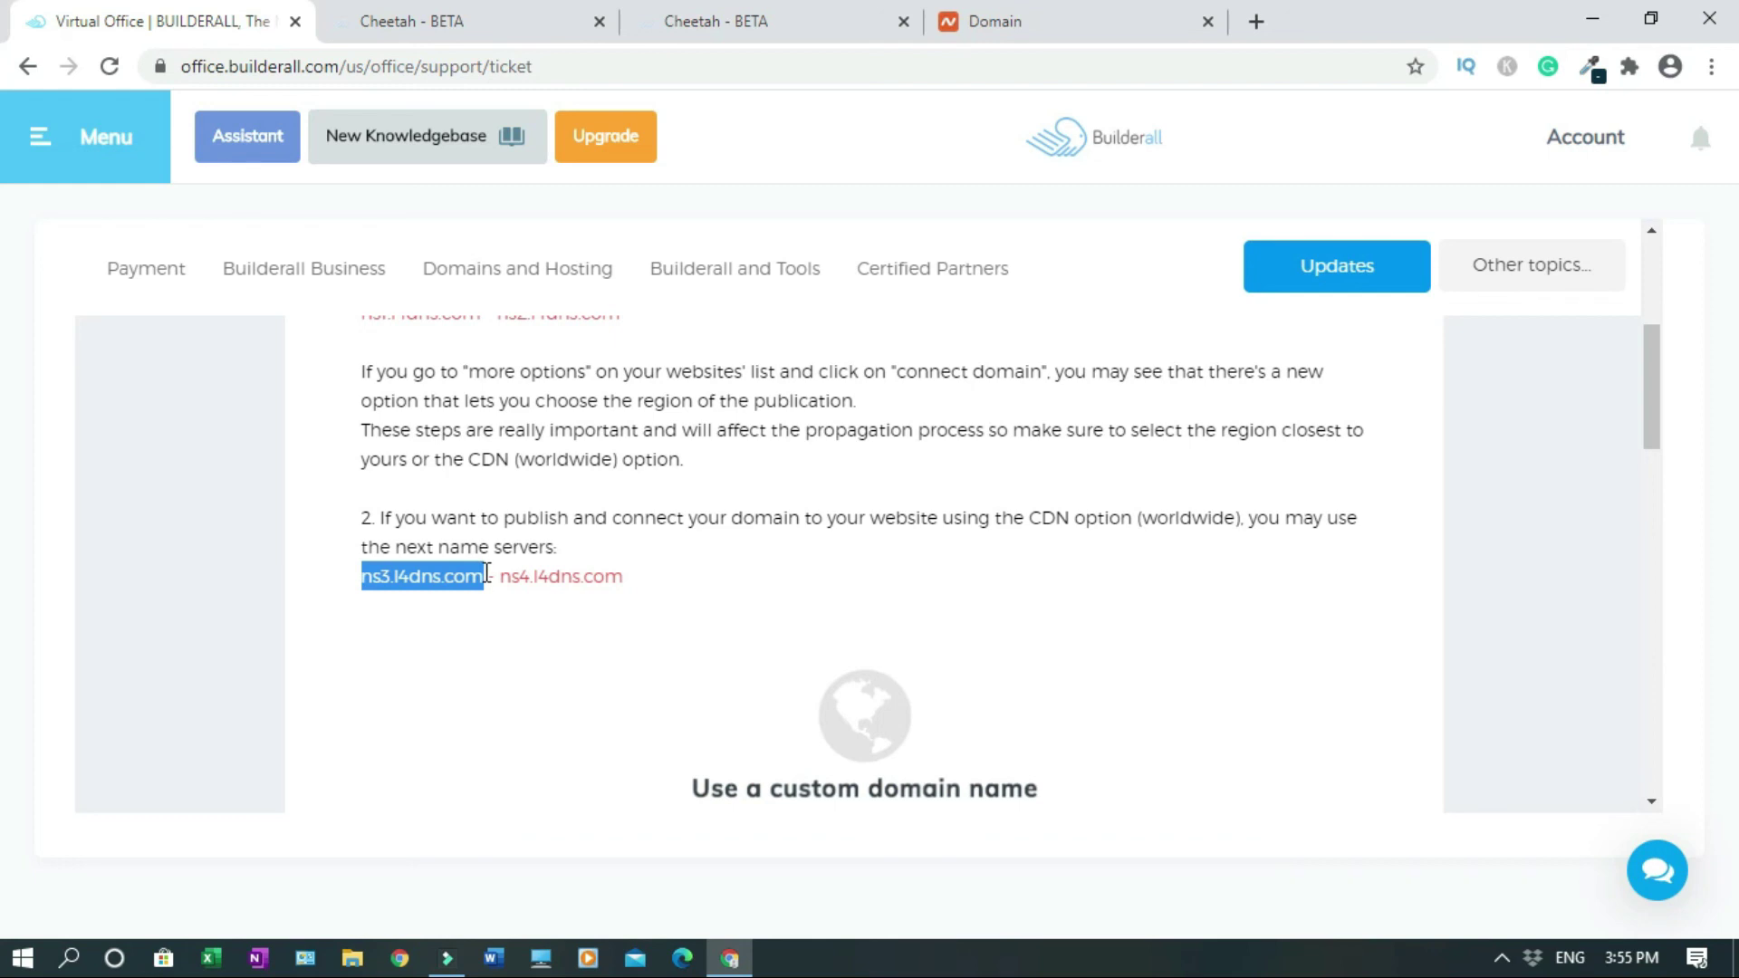
left_click(995, 21)
key("ctrl+v")
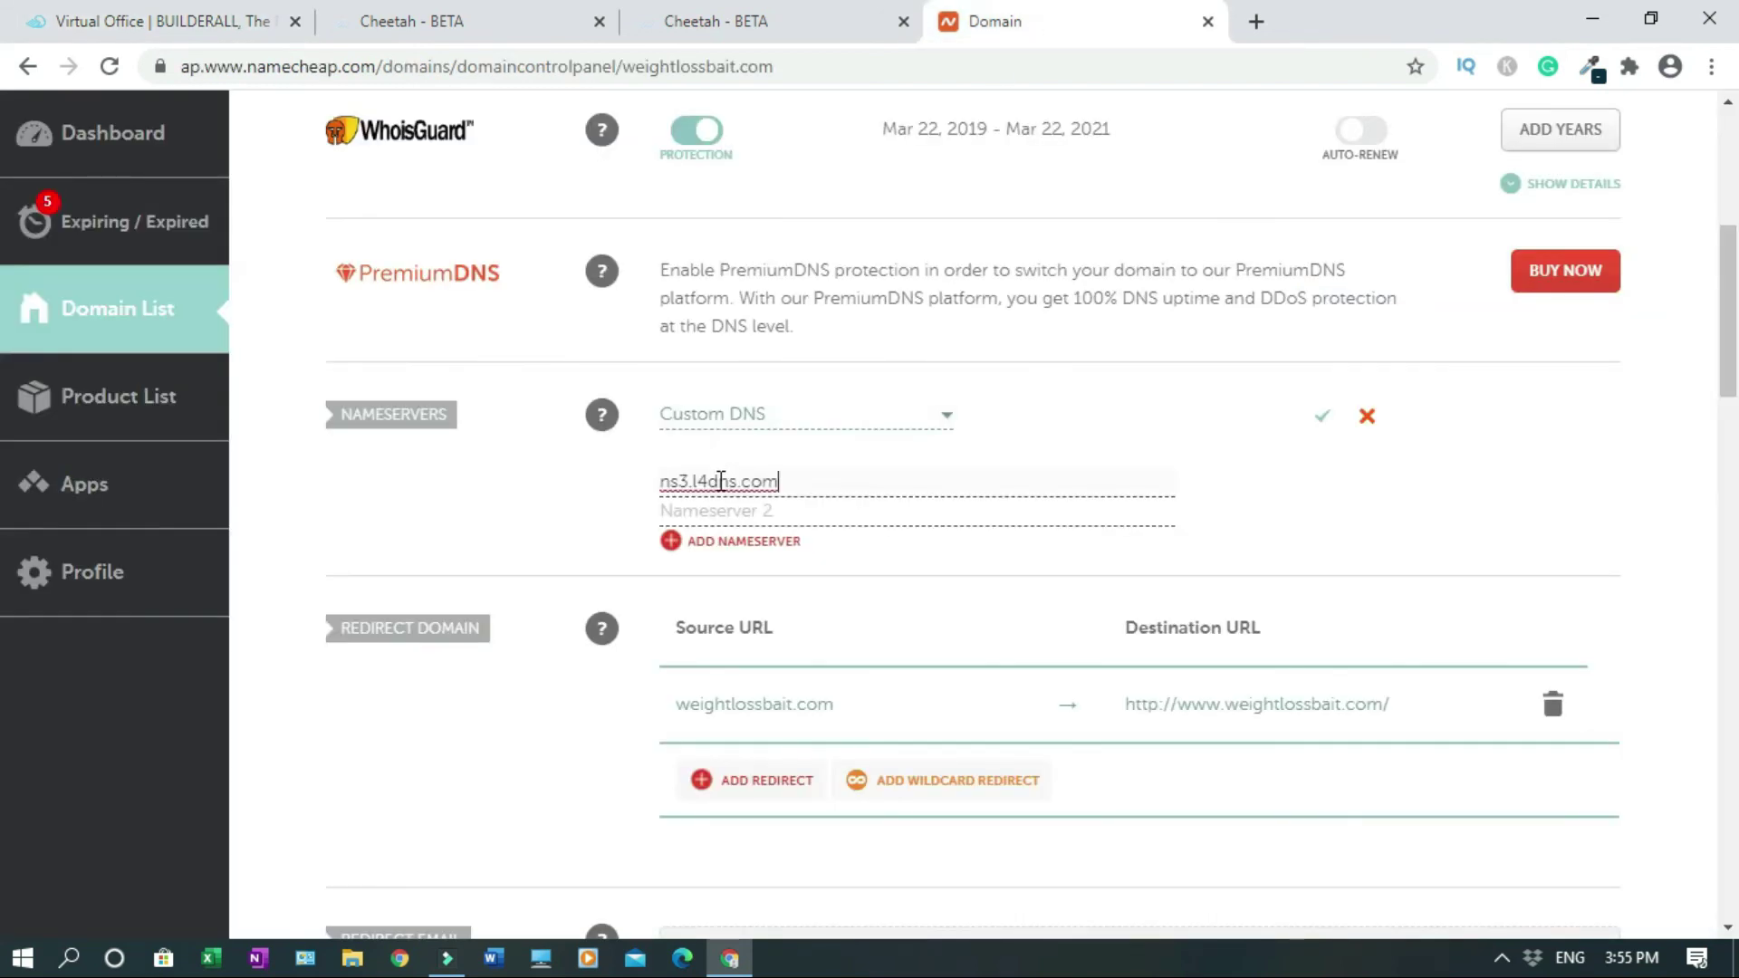
Copy ns4.l4dns.com from the Builderall article into the second custom nameserver in Namecheap and save the nameserver settings
left_click(172, 12)
left_click_drag(499, 576, 631, 581)
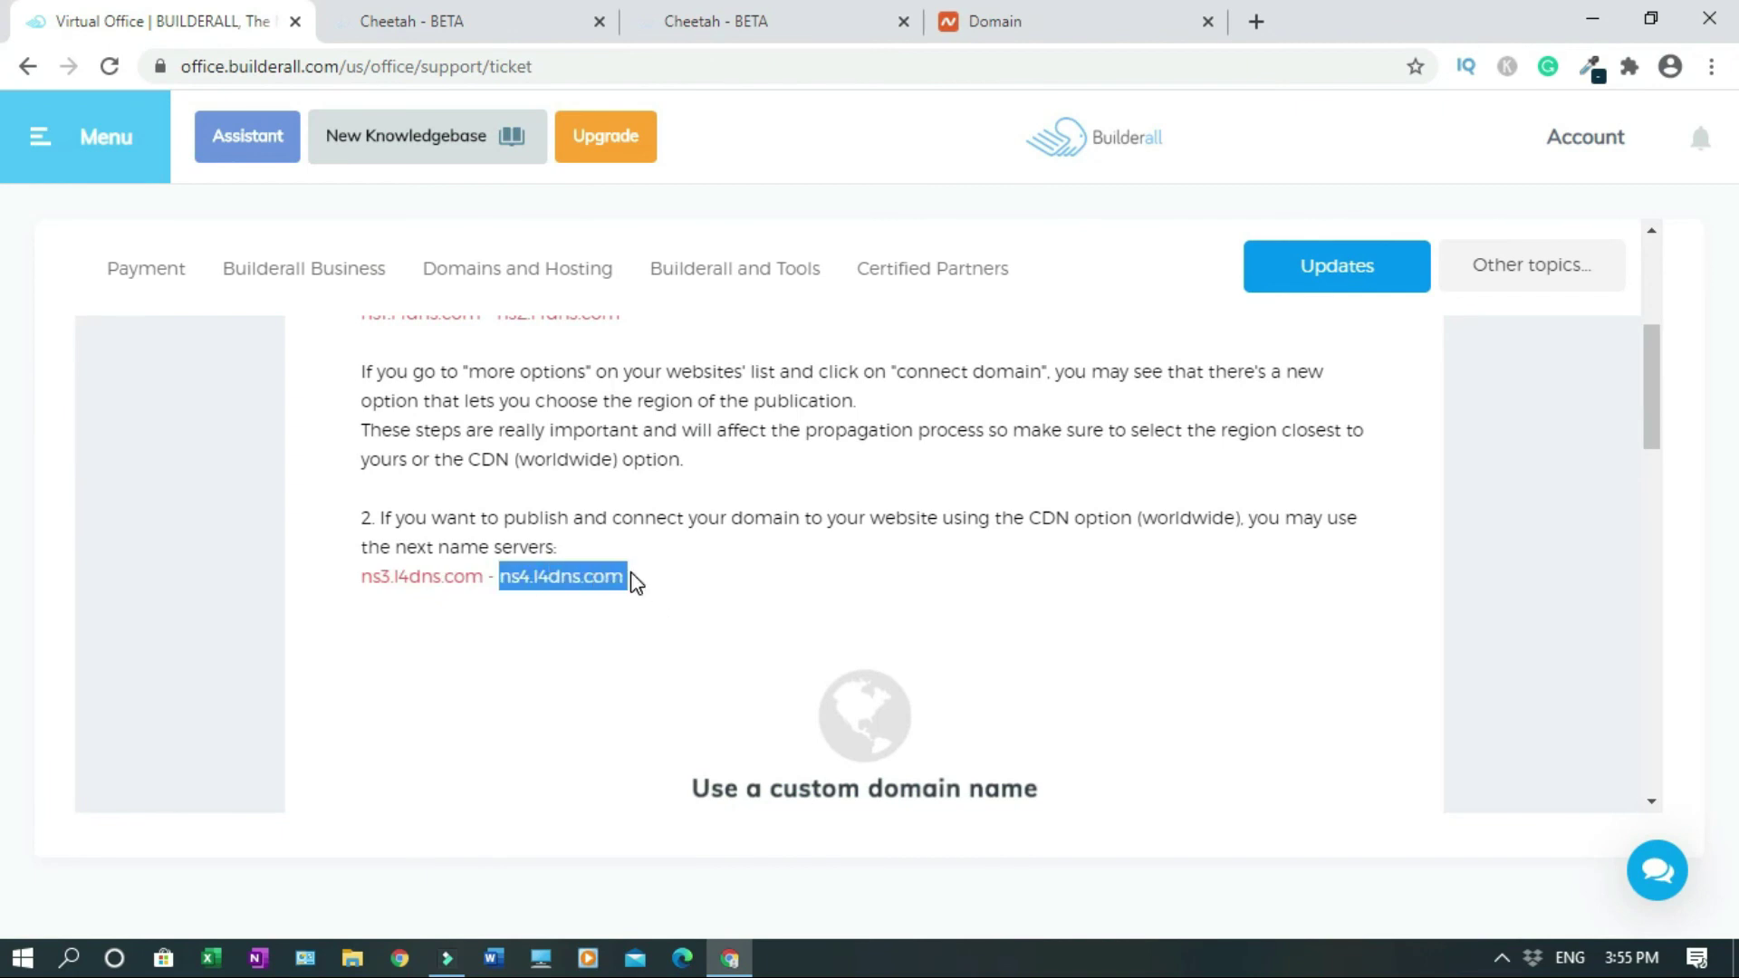
key("ctrl+c")
left_click(994, 21)
left_click(687, 511)
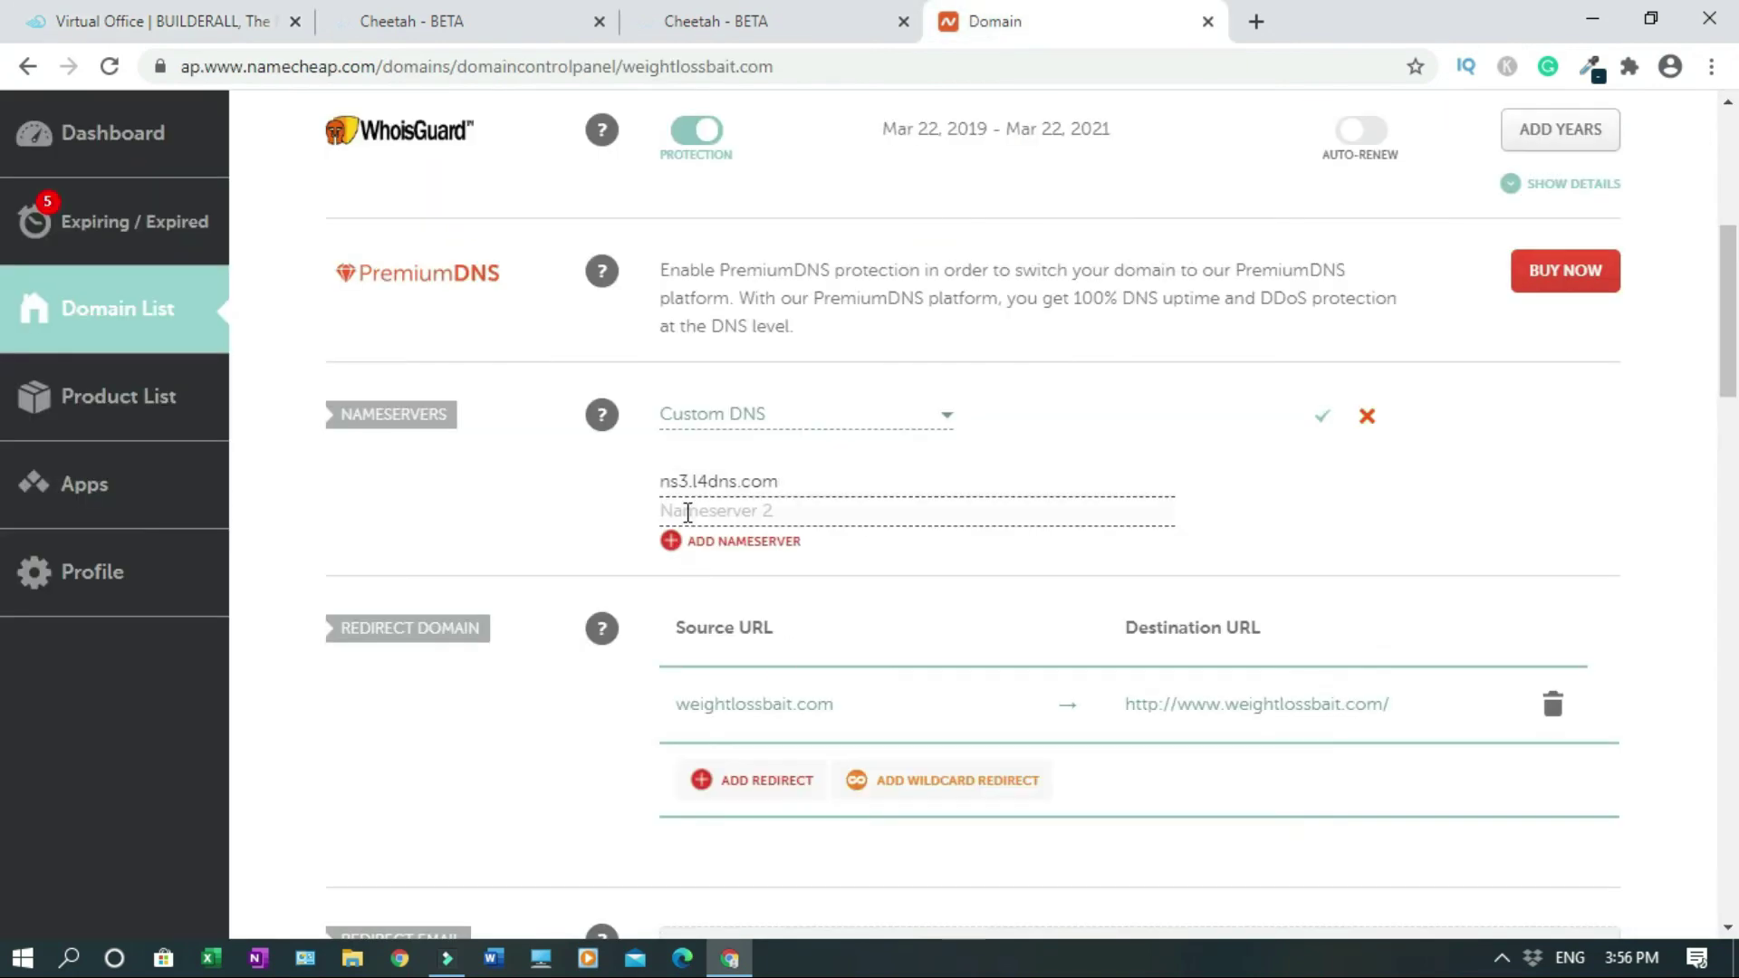
key("ctrl+v")
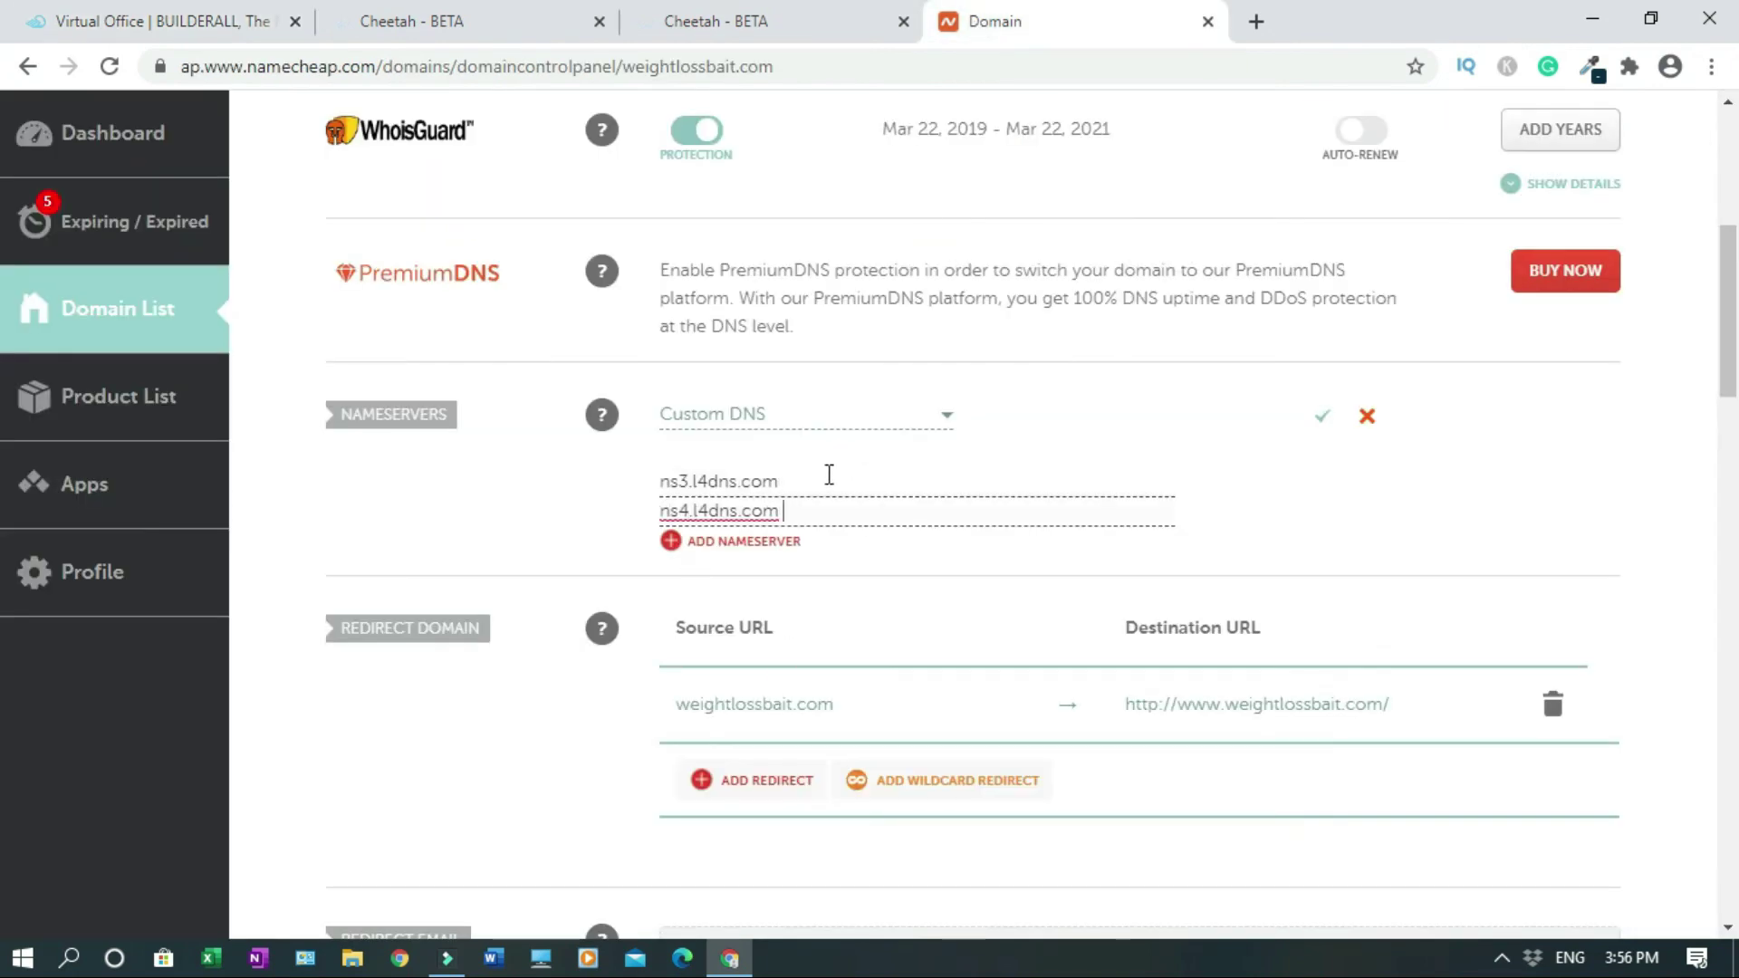
left_click(1322, 417)
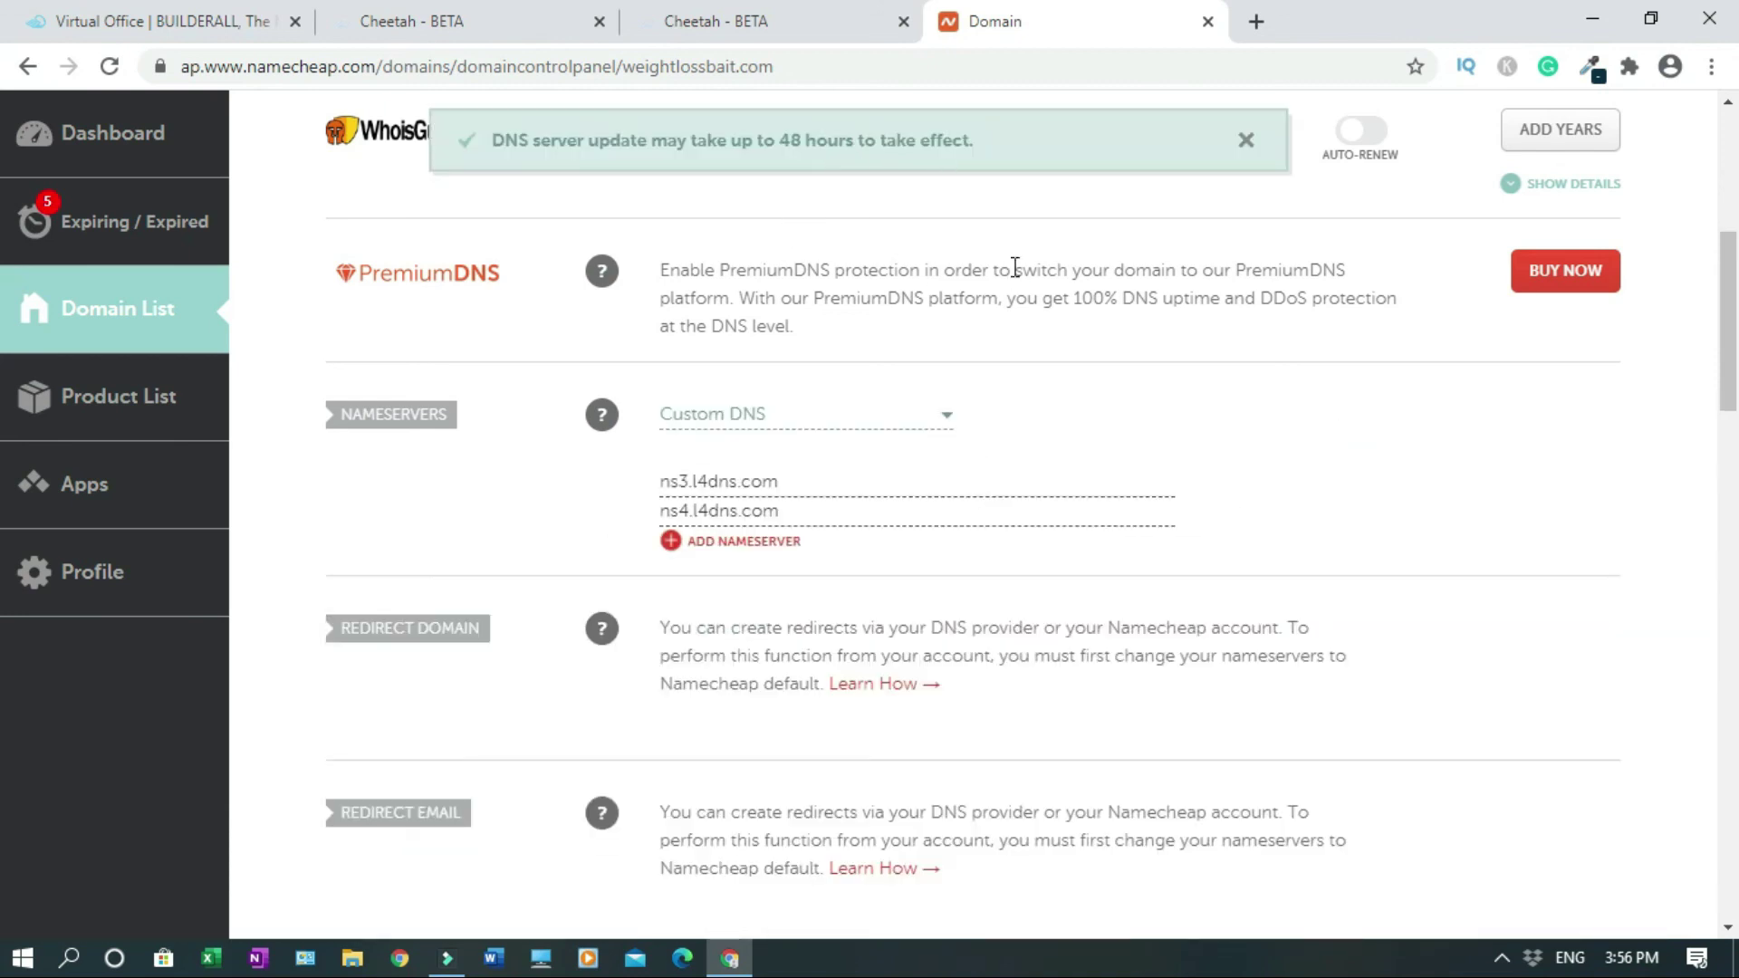
Close the Namecheap domain page and the Weight Loss Bait page editor, returning to the site overview
left_click(1207, 21)
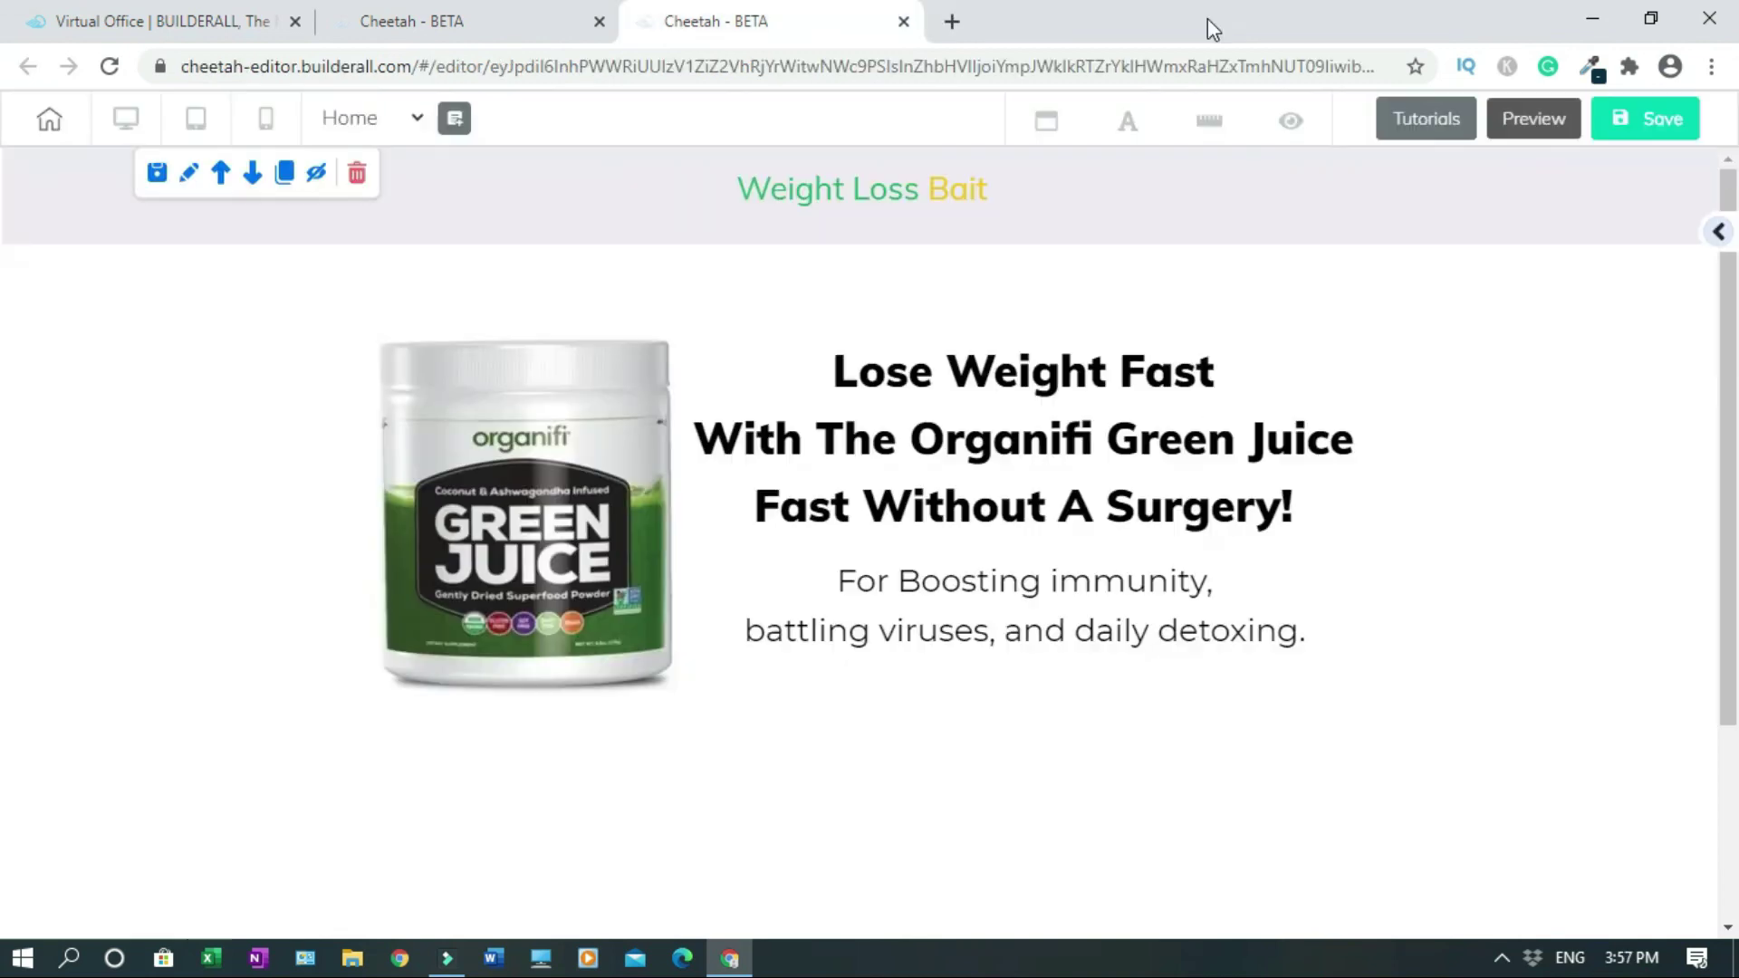
left_click(903, 21)
left_click(994, 209)
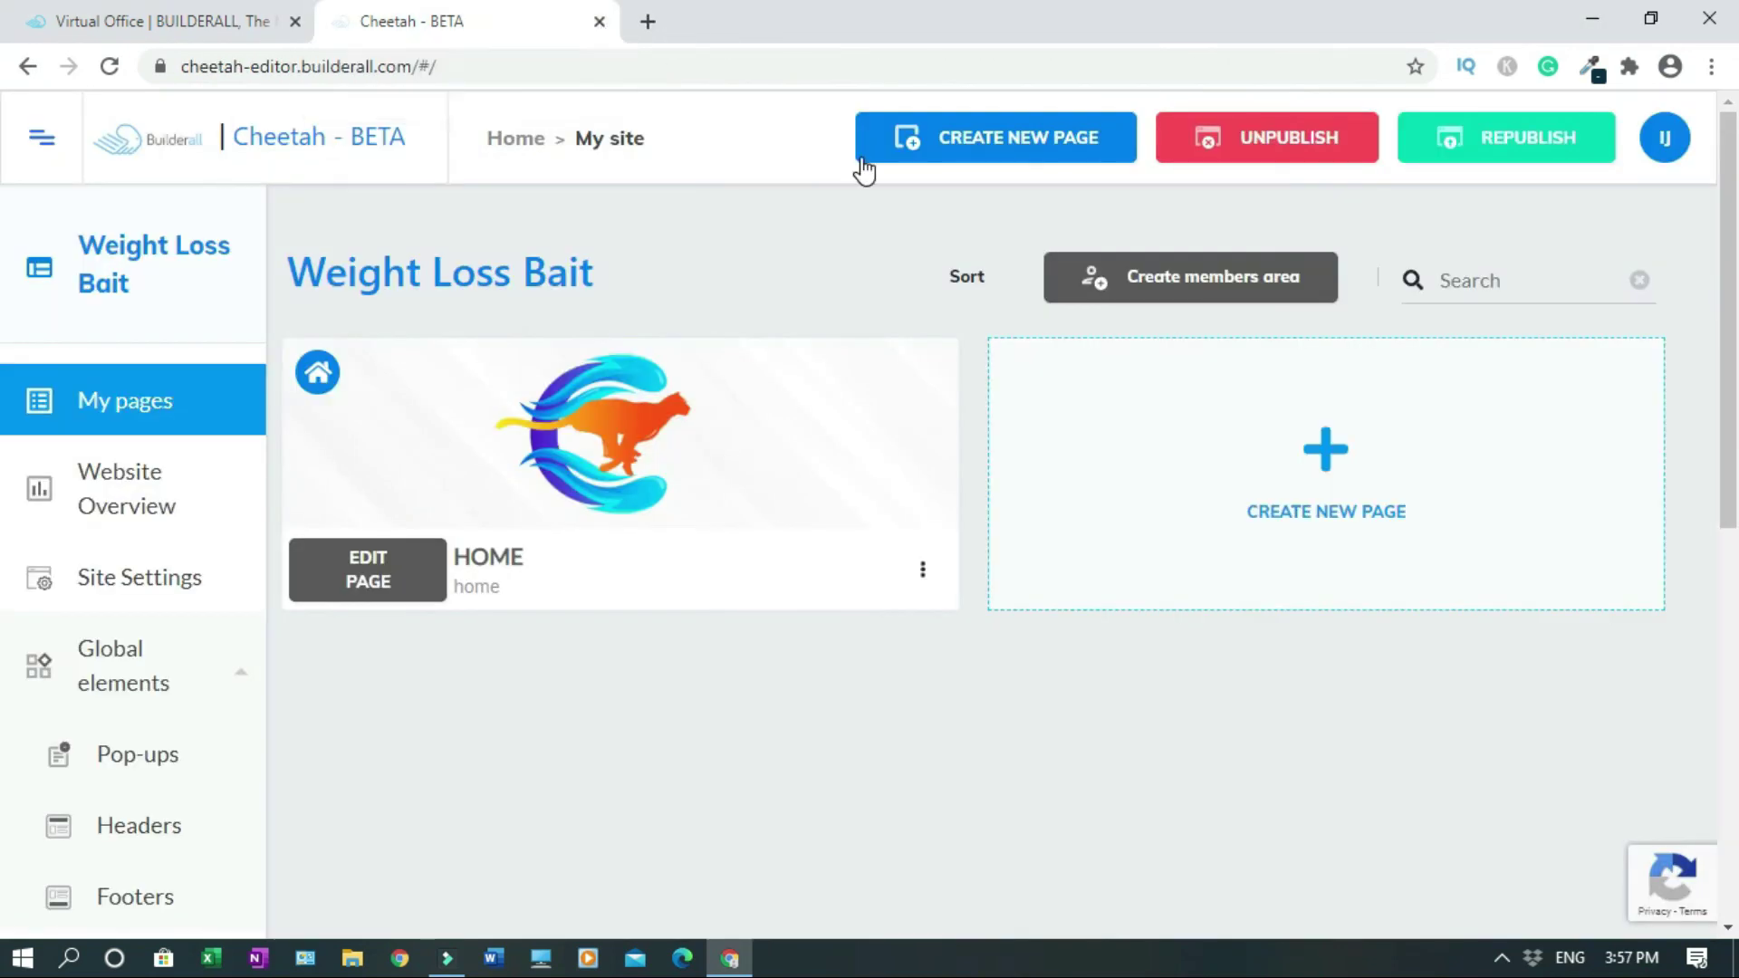
Try loading weightlossbait.com in an incognito browser window, and close that window
left_click(647, 22)
left_click(1711, 66)
left_click(1553, 177)
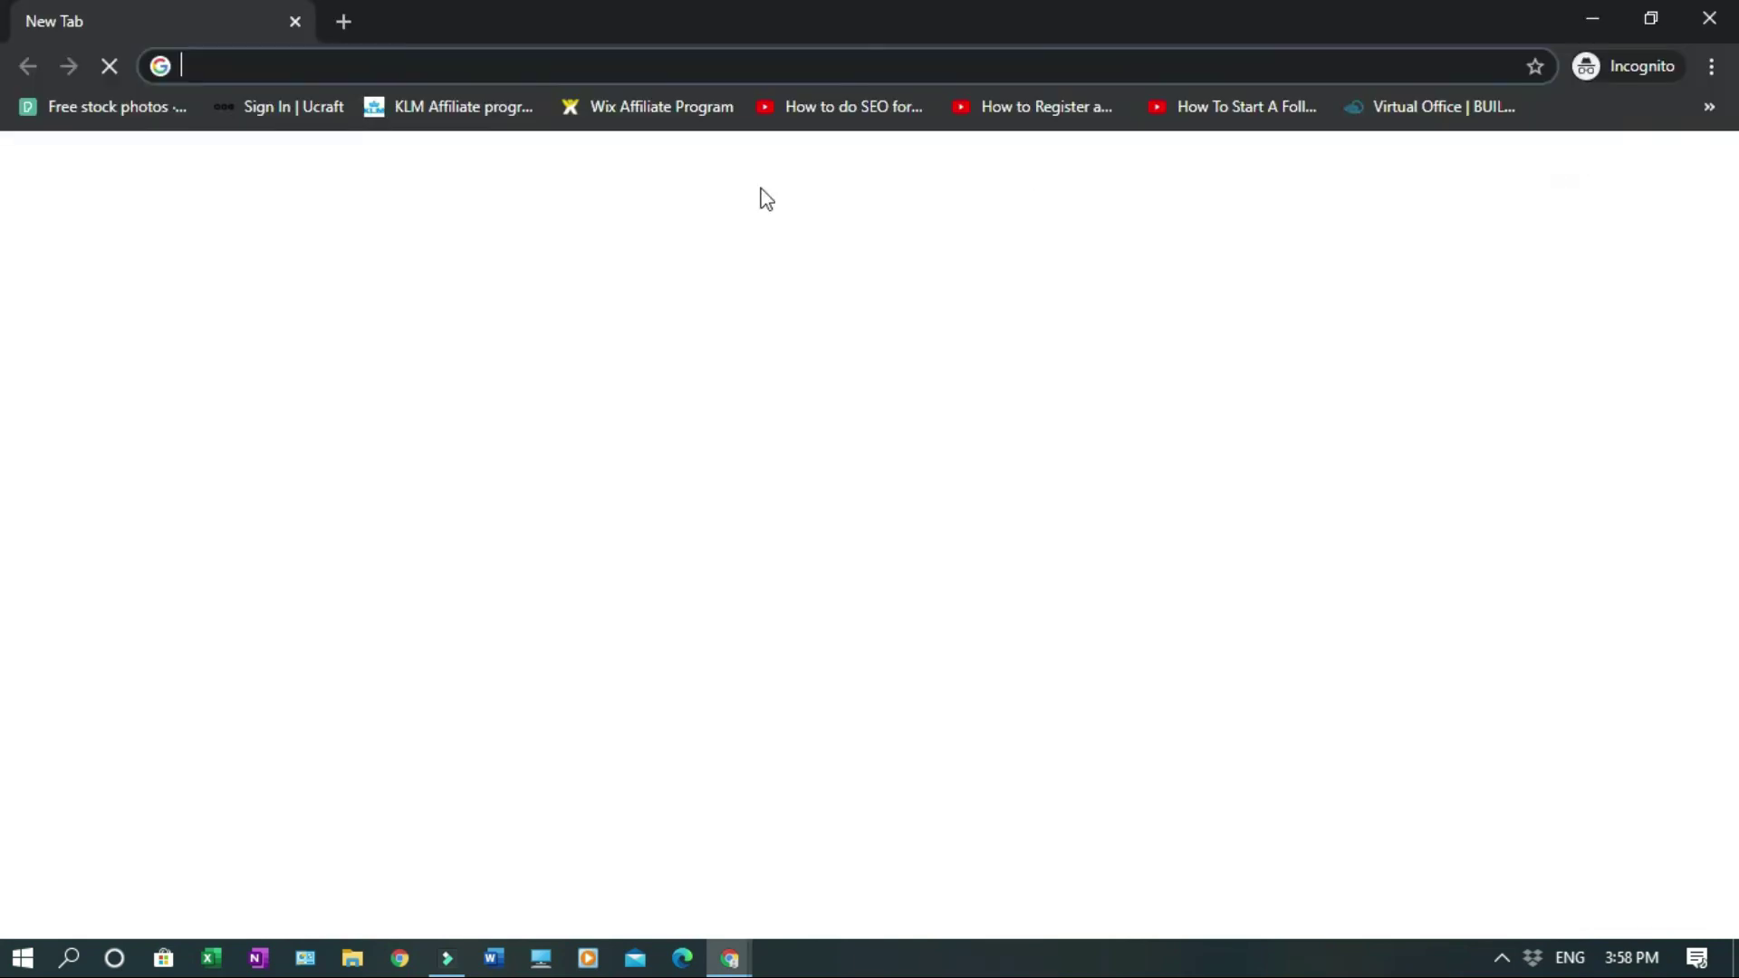
type("weightlossbait.com")
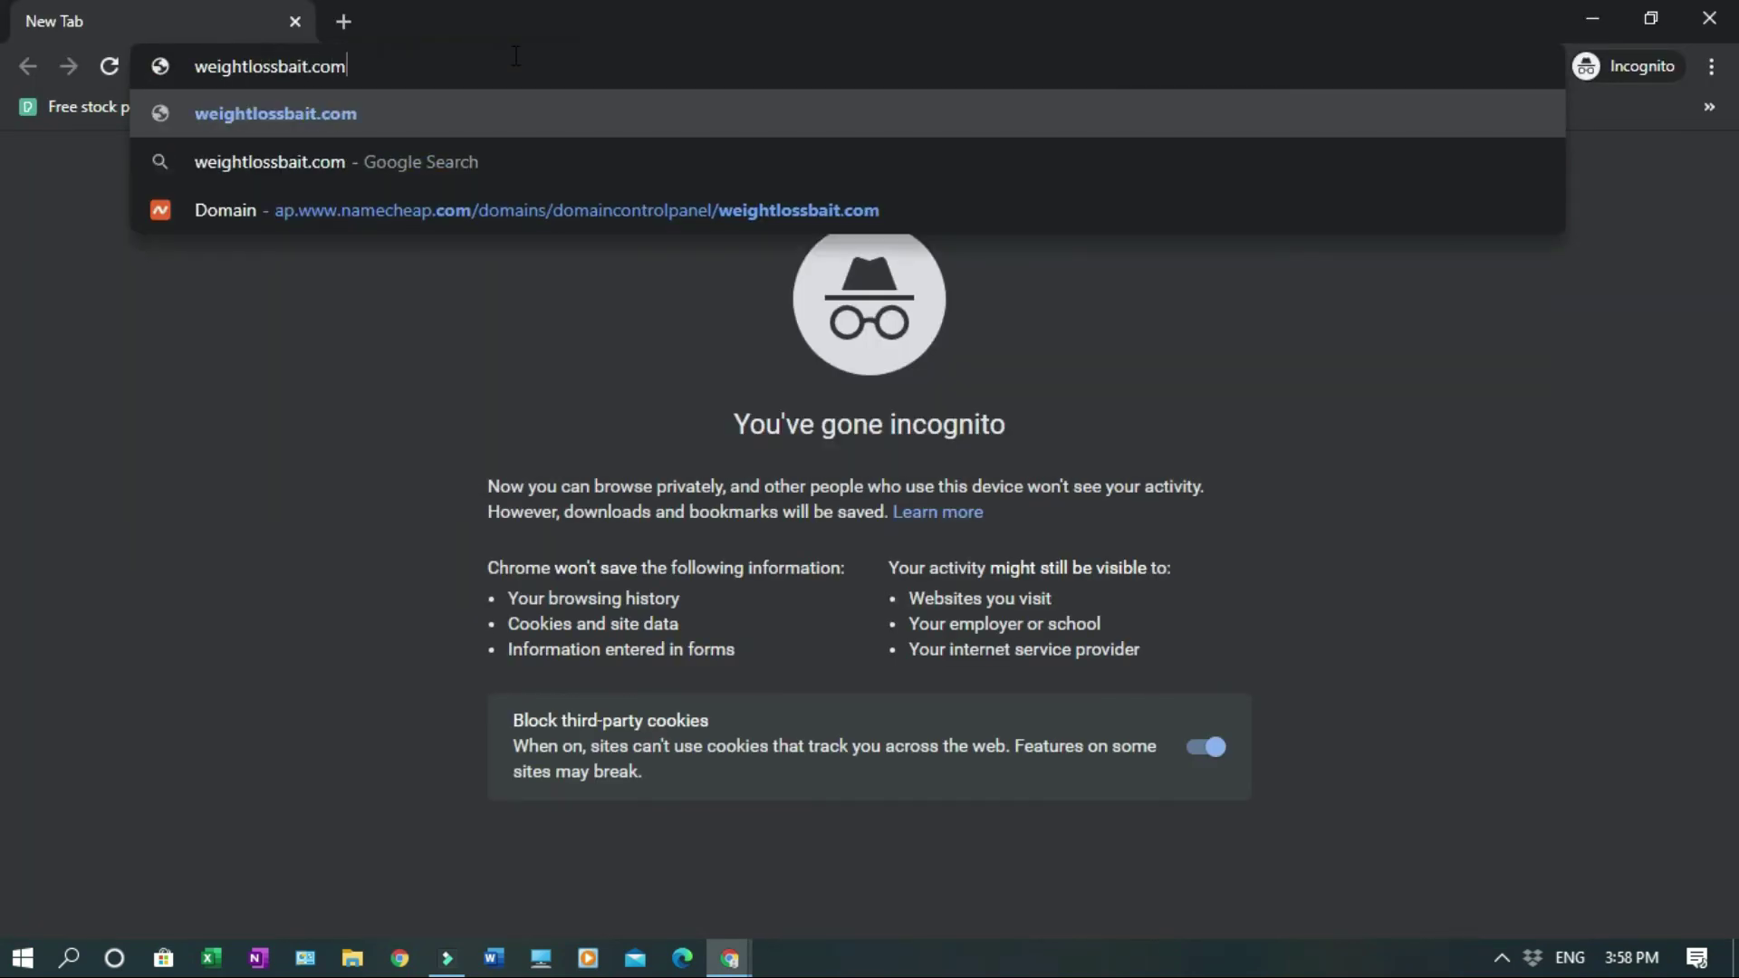
key("Return")
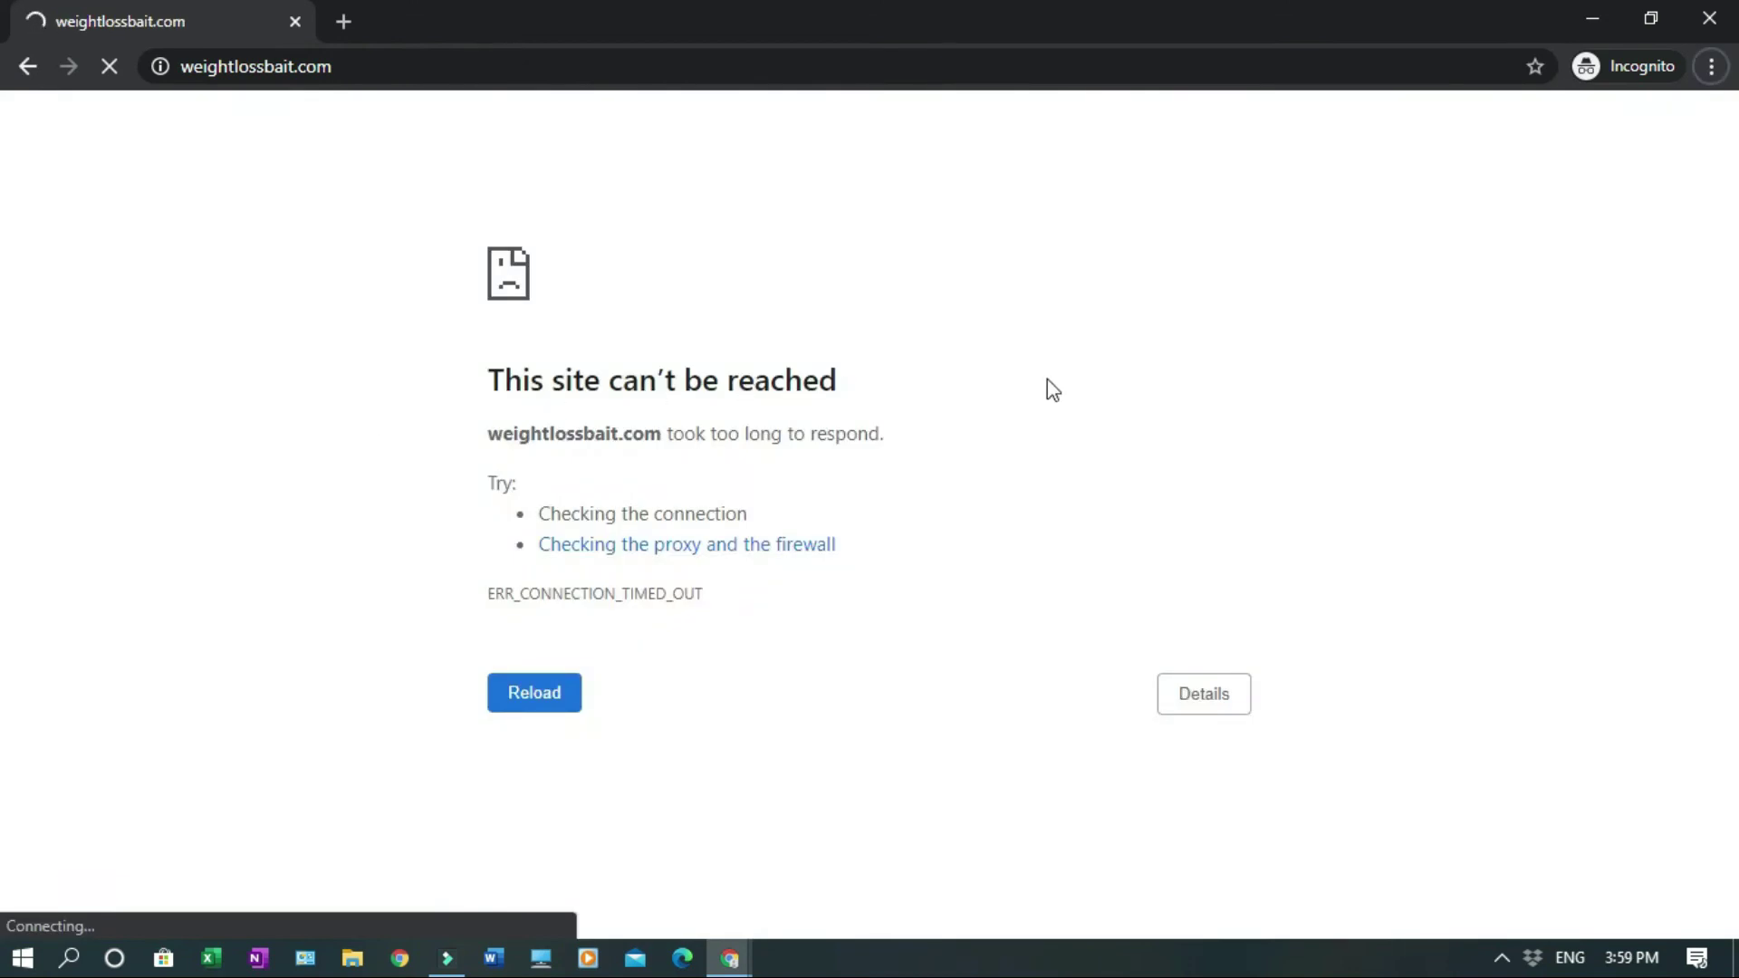
left_click(1709, 18)
Load weightlossbait.com in a new browser tab and review the live page down to its footer
left_click(412, 21)
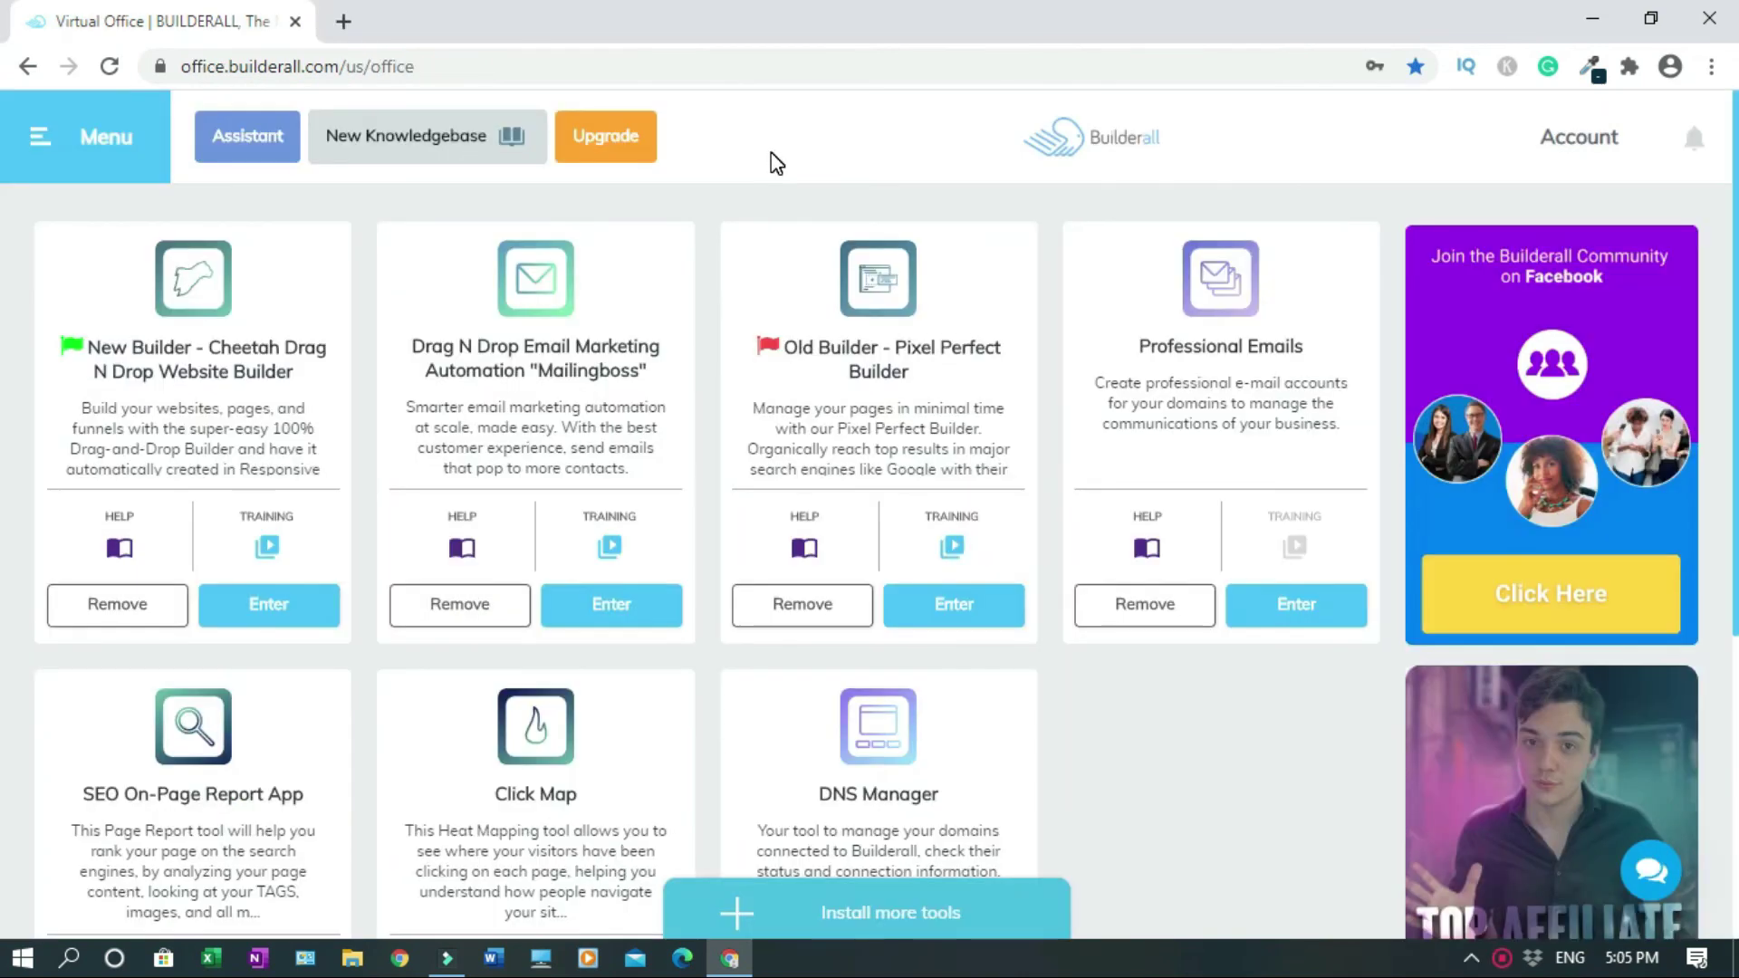
left_click(343, 22)
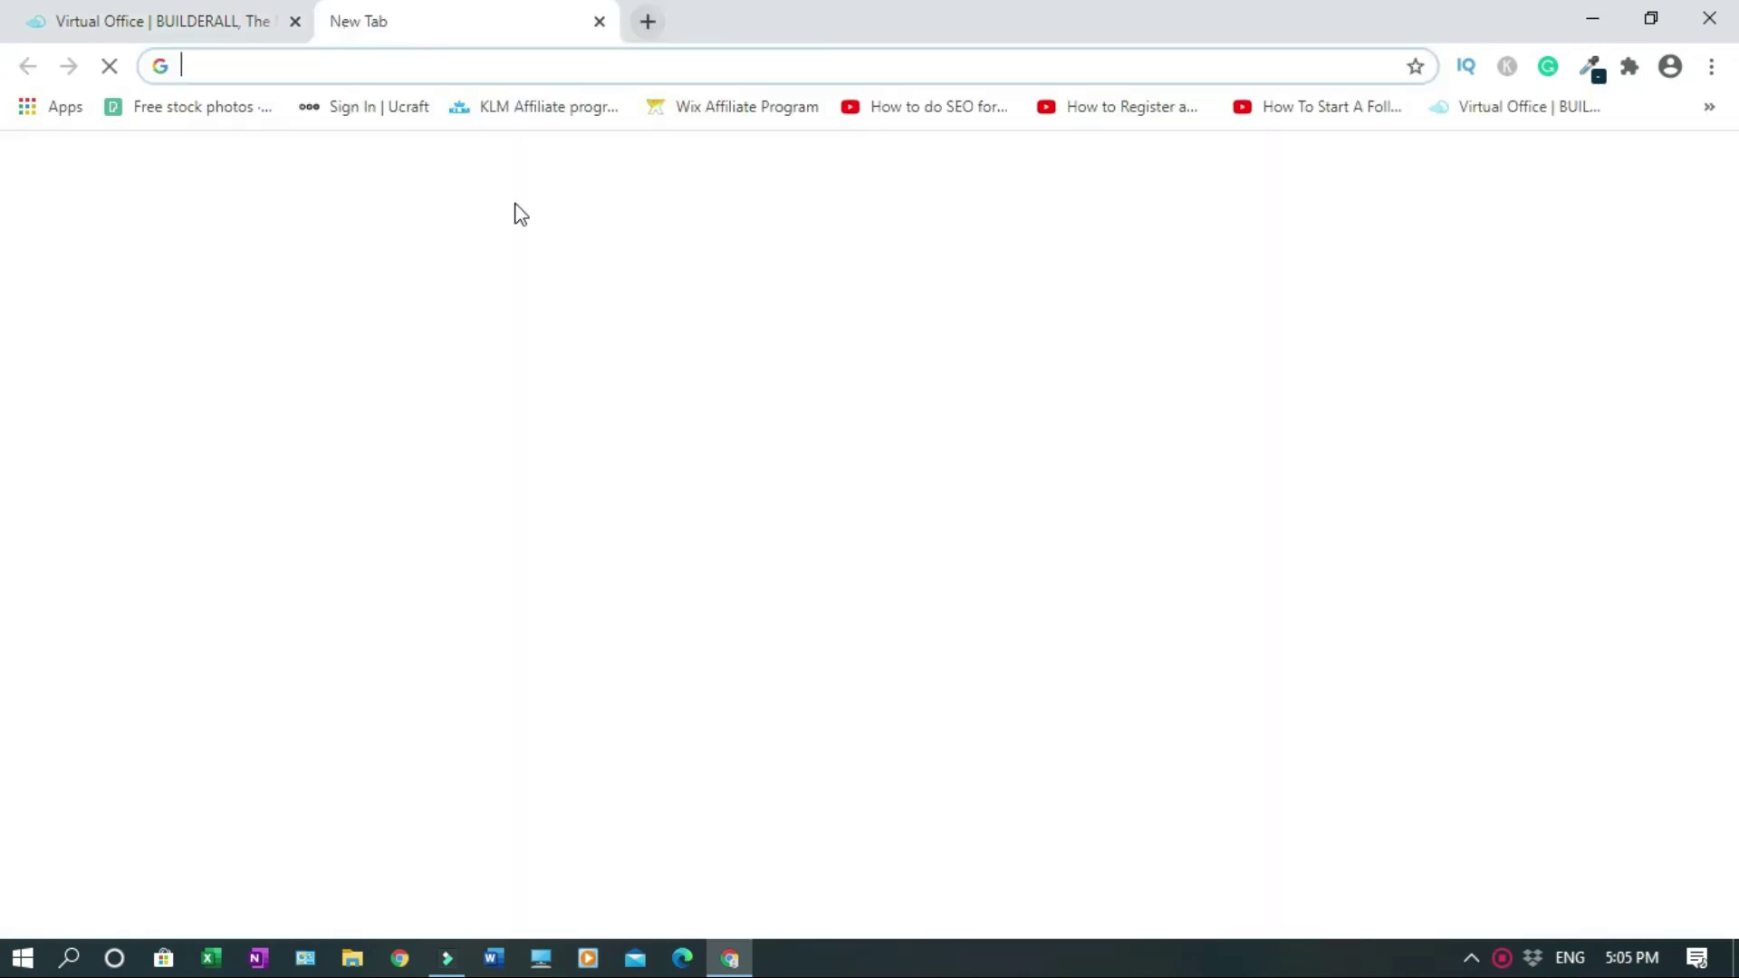
type("weightlossbait.com")
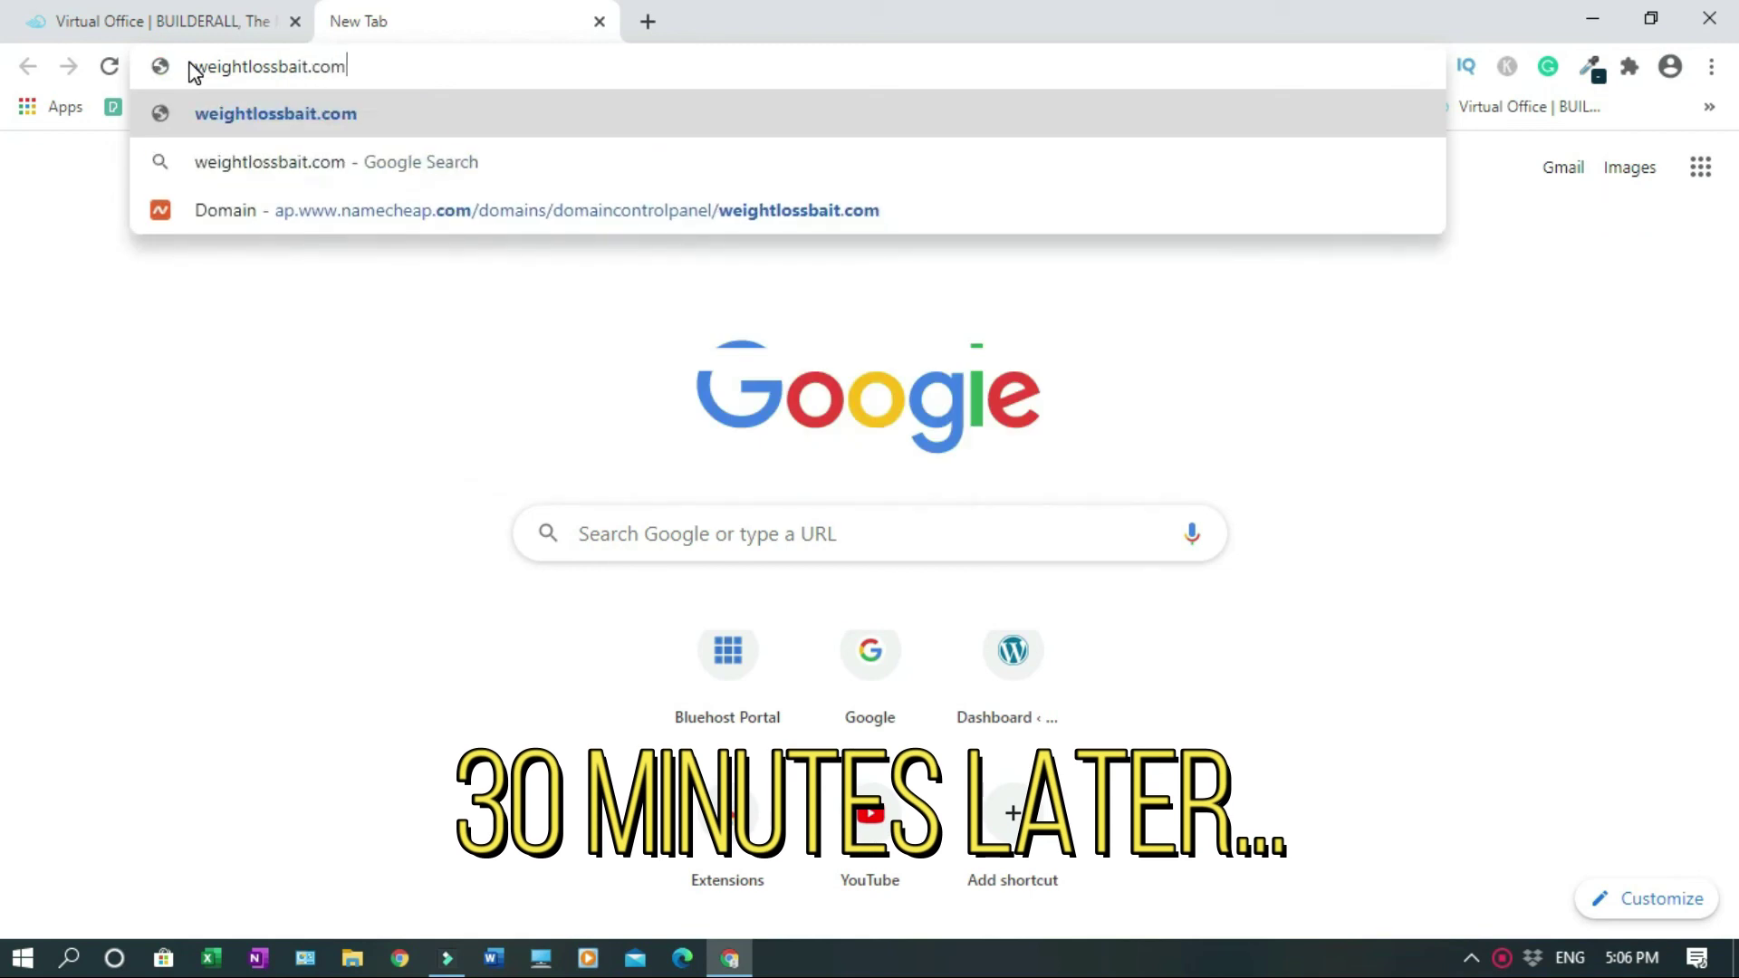
key("Return")
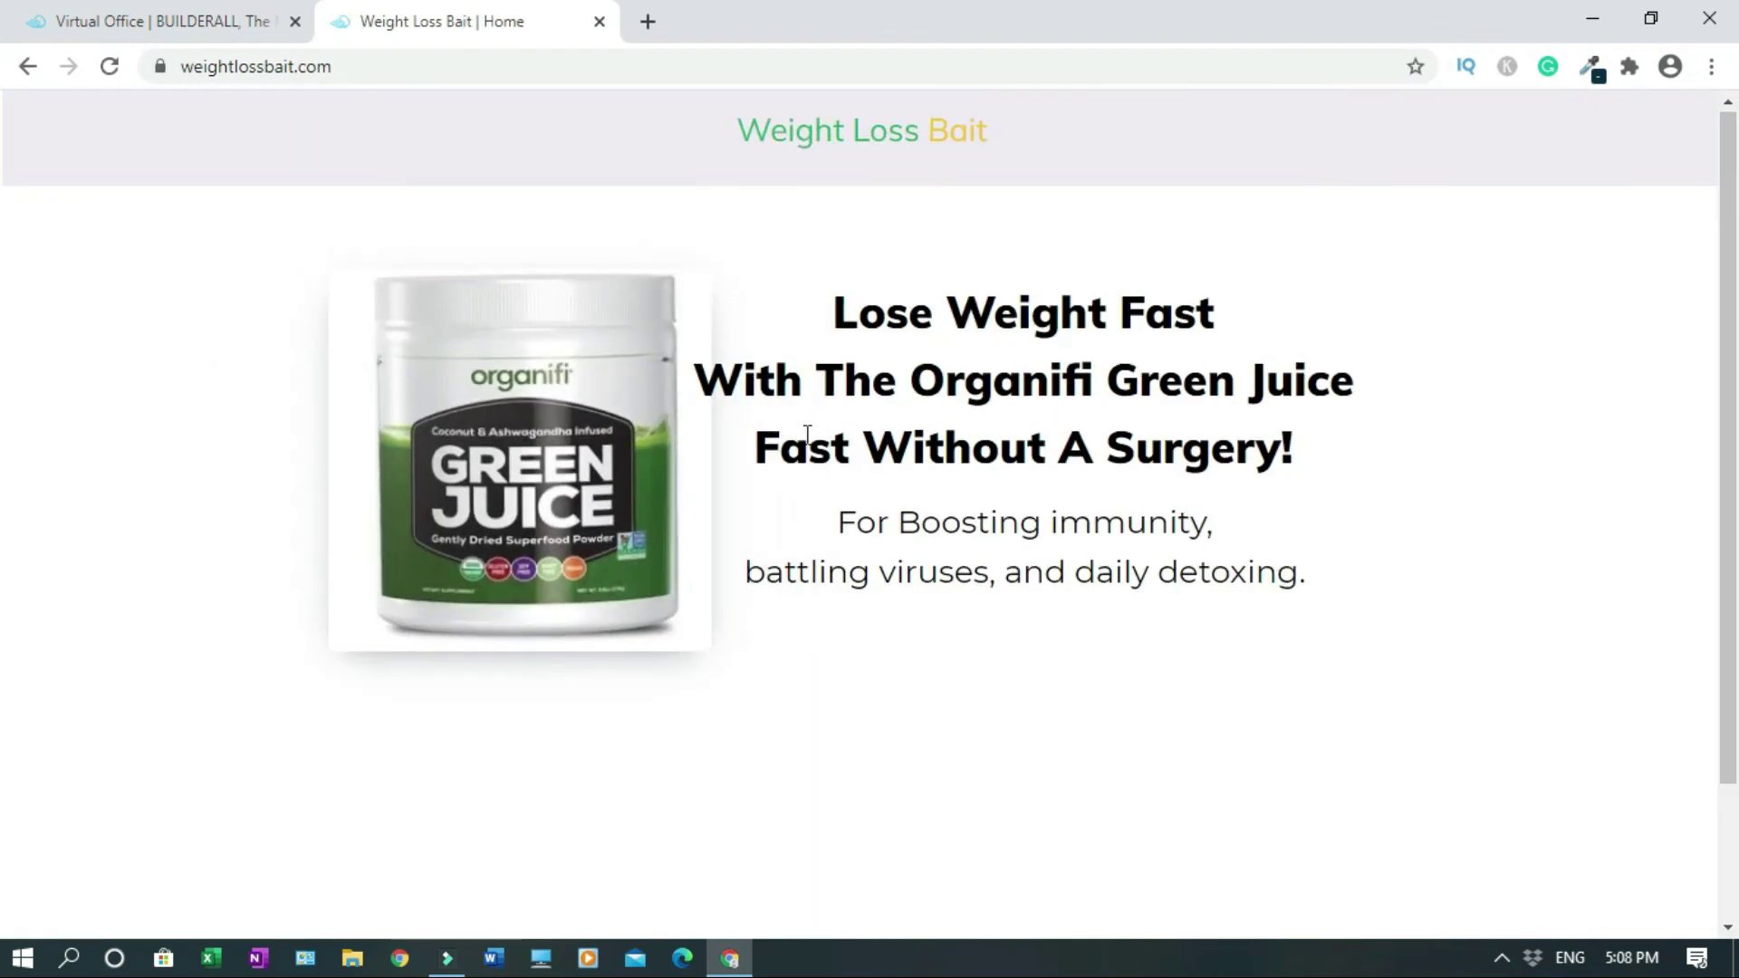
scroll(3, 496, "down", 1)
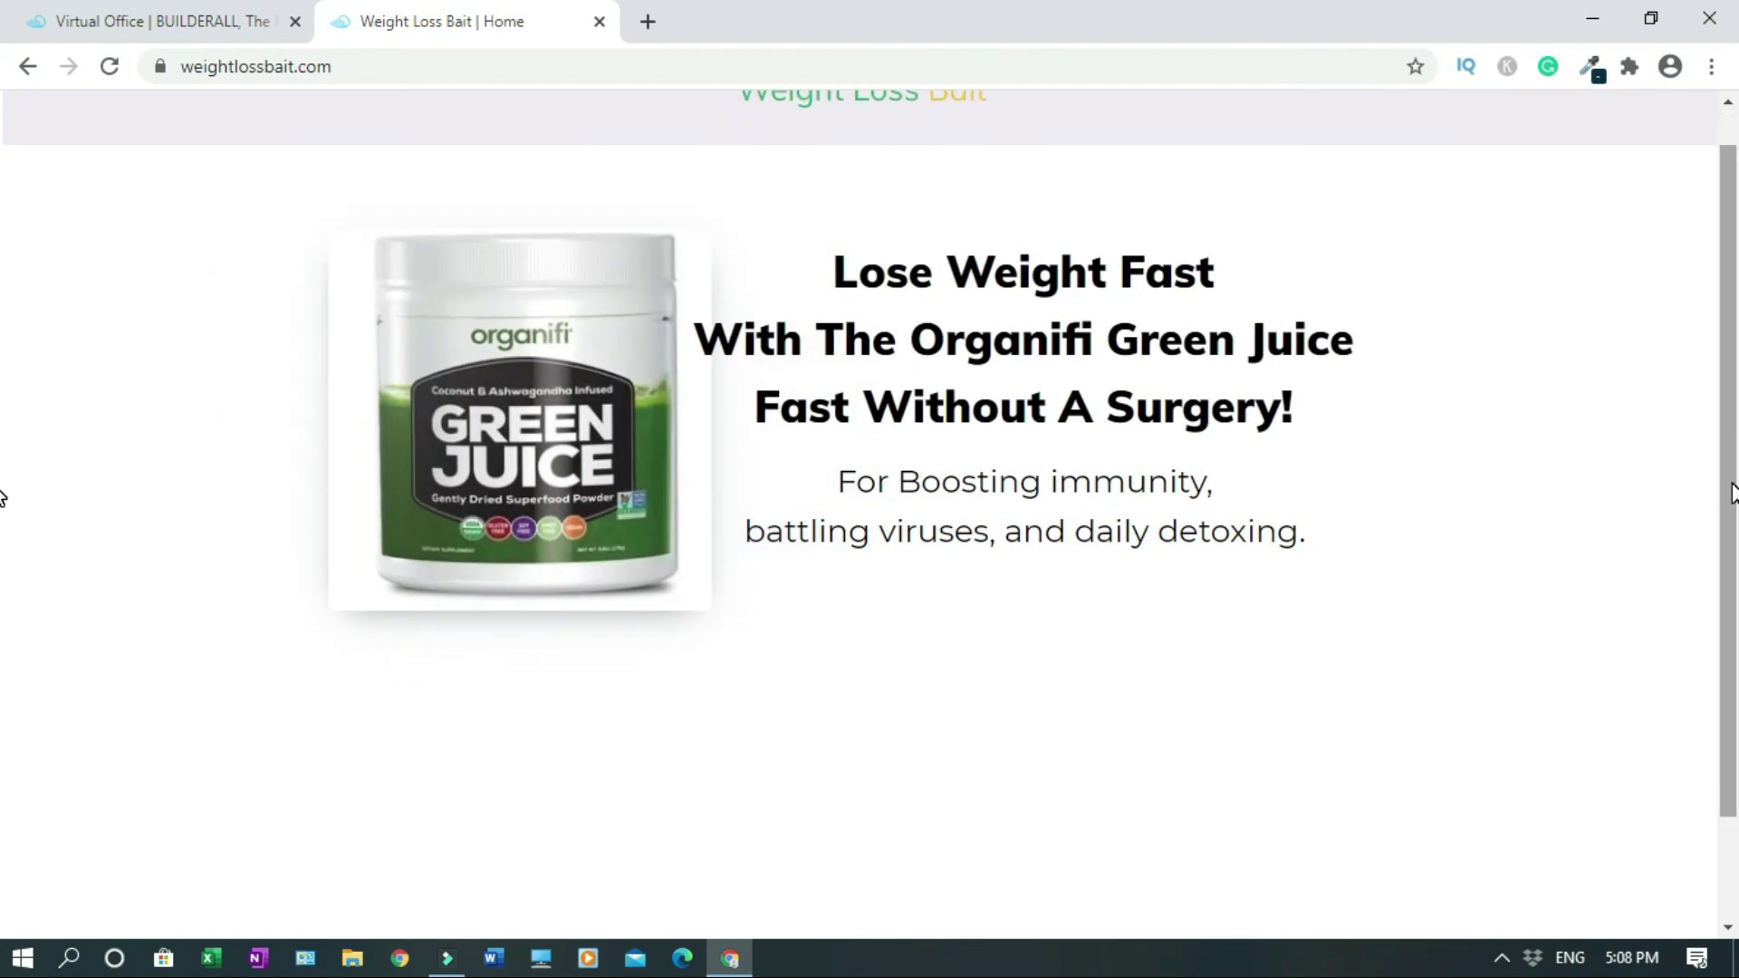
scroll(2, 496, "down", 2)
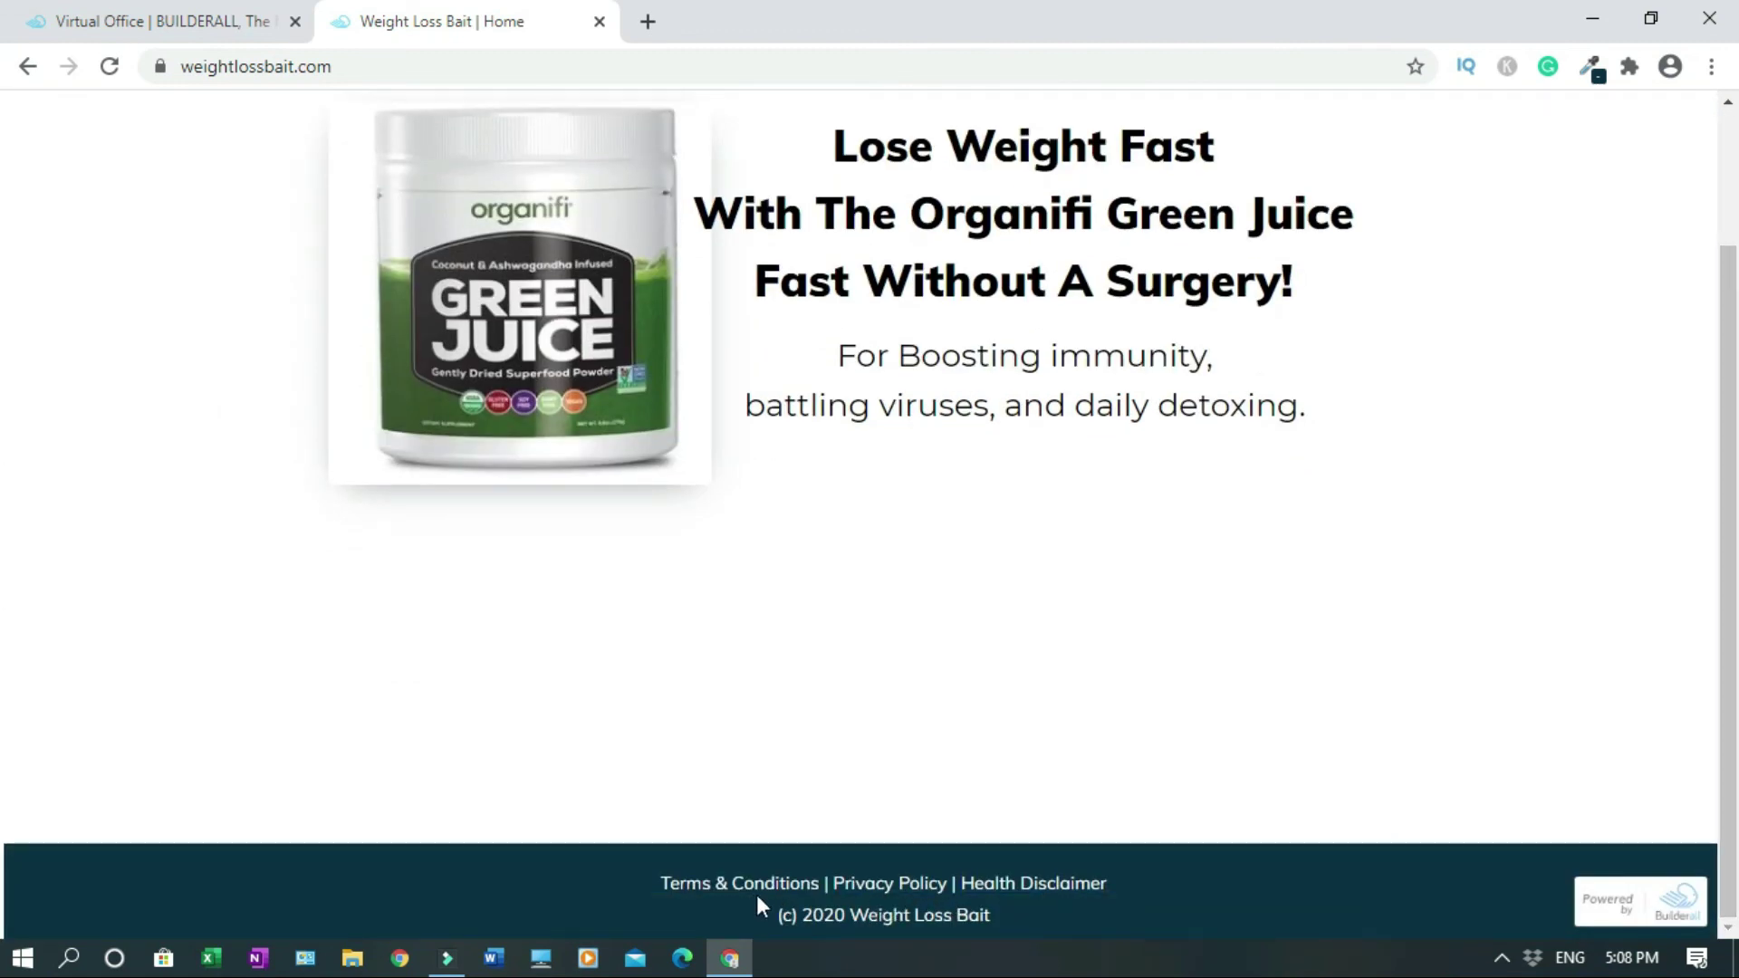
scroll(4, 507, "up", 2)
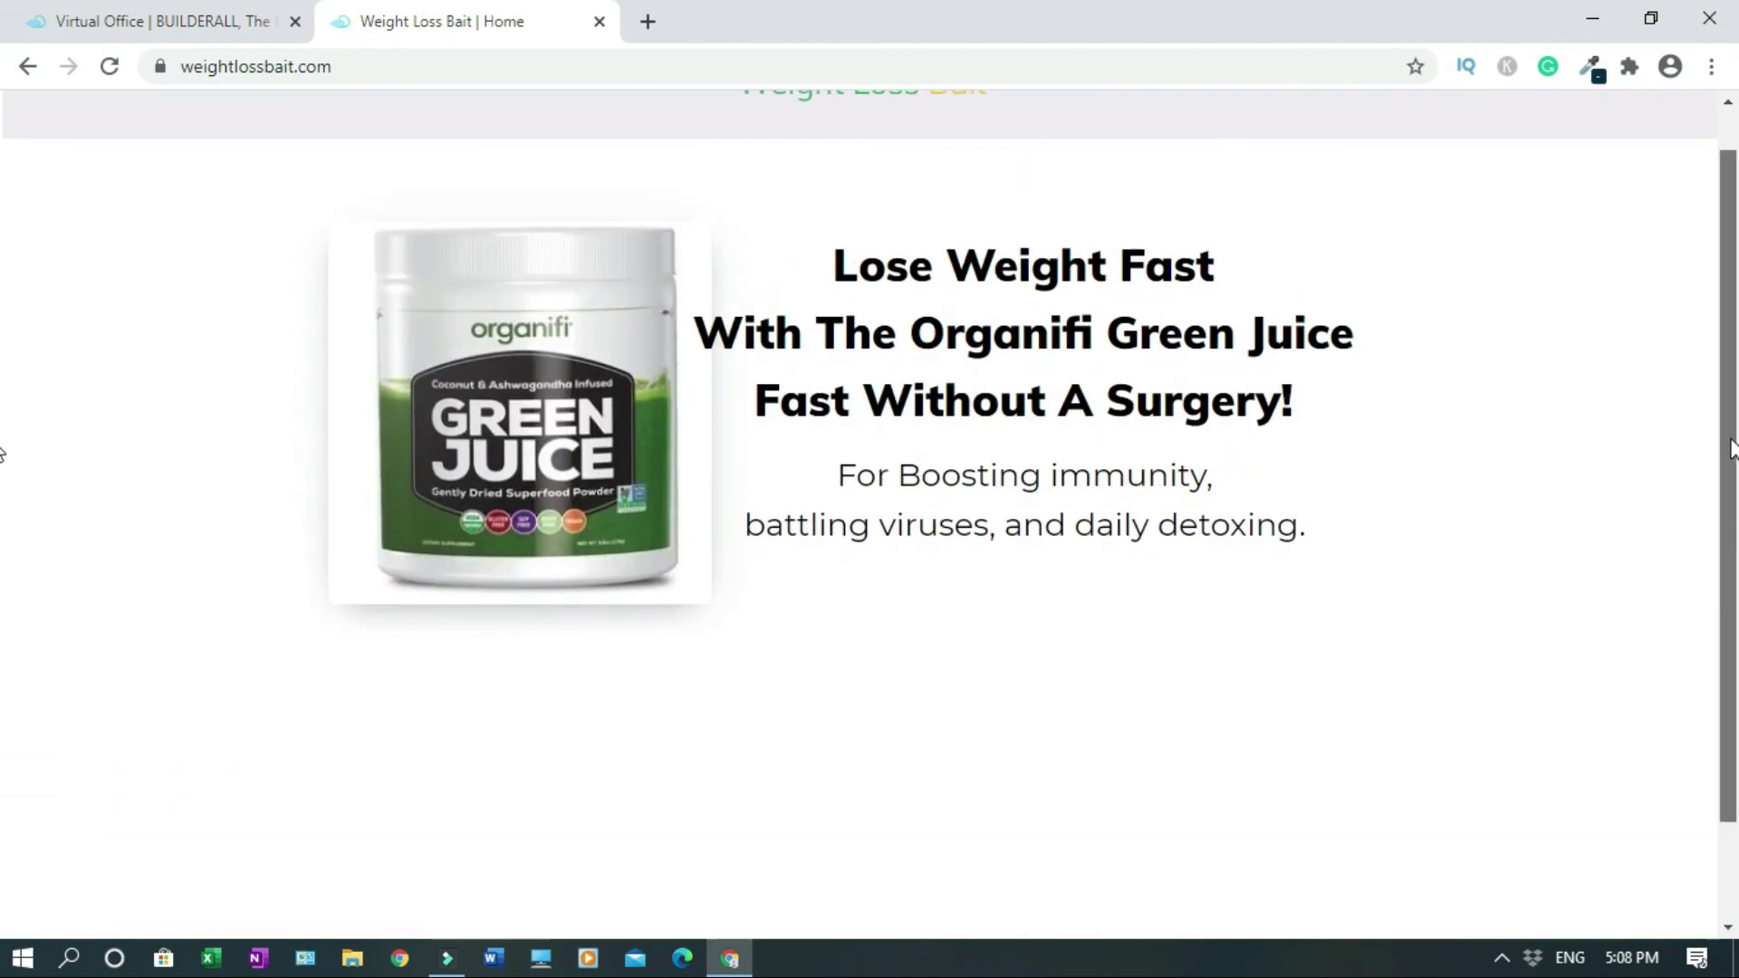